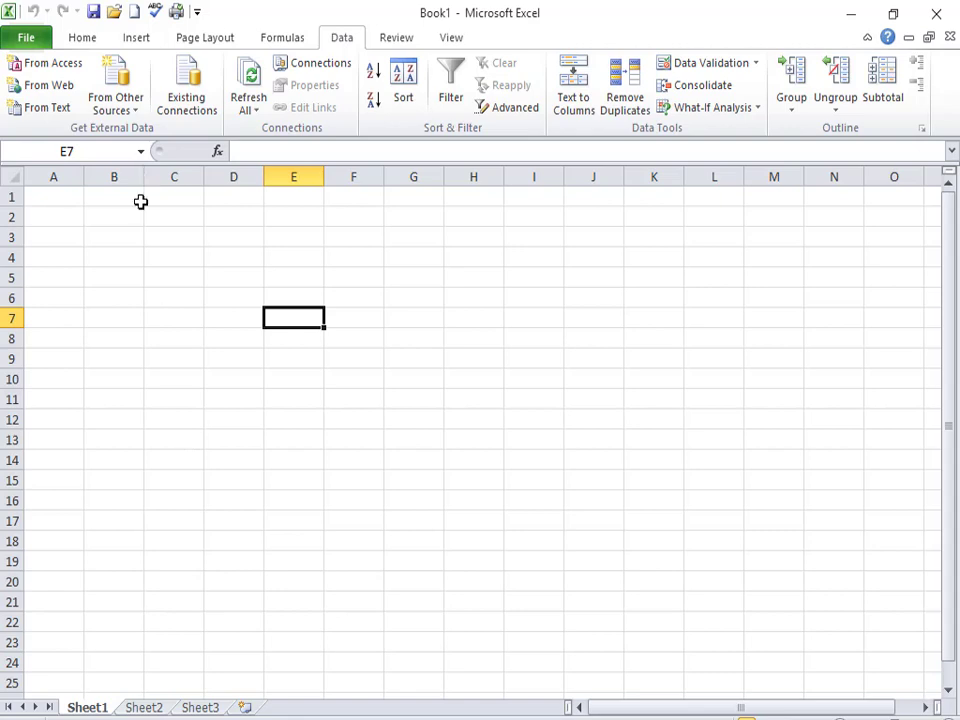
left_click(124, 257)
left_click(171, 240)
left_click(96, 313)
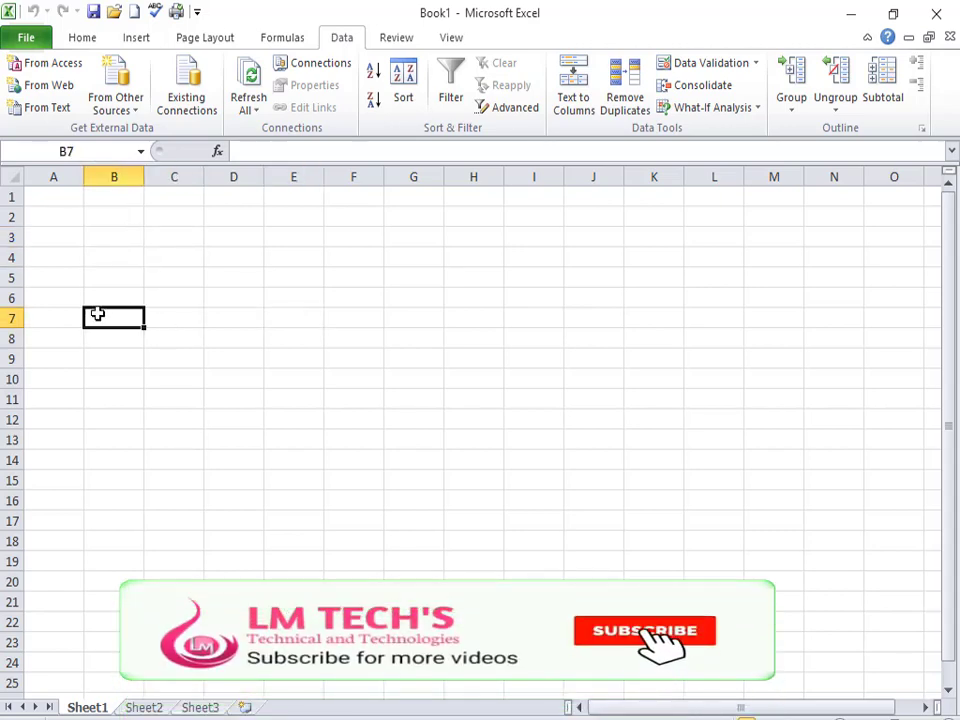
left_click(116, 259)
left_click(152, 276)
left_click(131, 325)
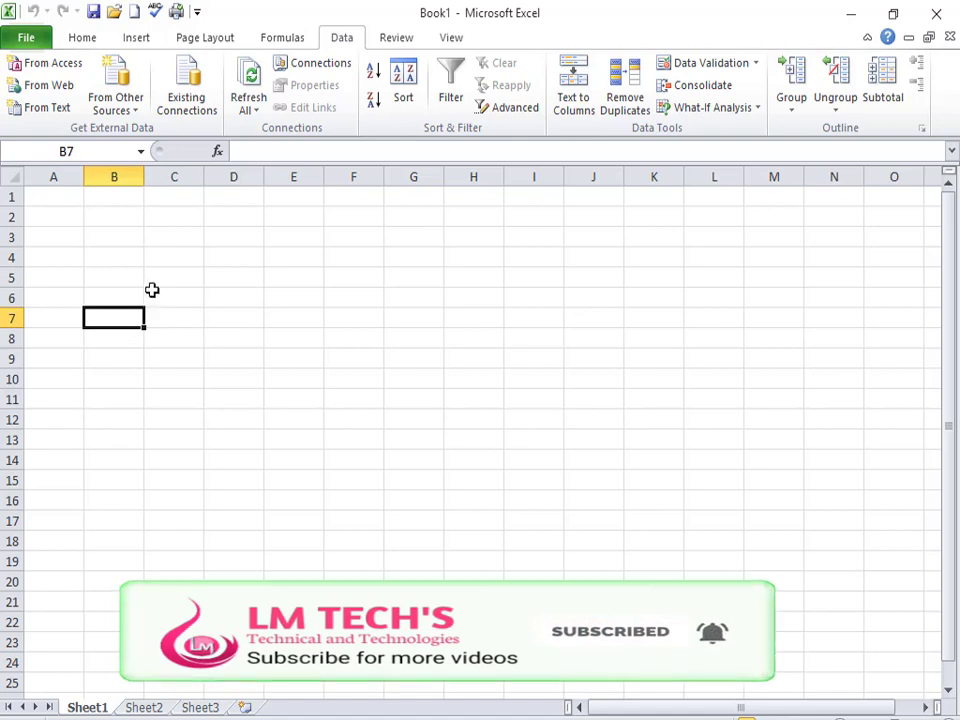
Enter the sample texts dgj, dds, sds and dsd down column C, in cells C8 to C11
left_click(178, 343)
type("dgj")
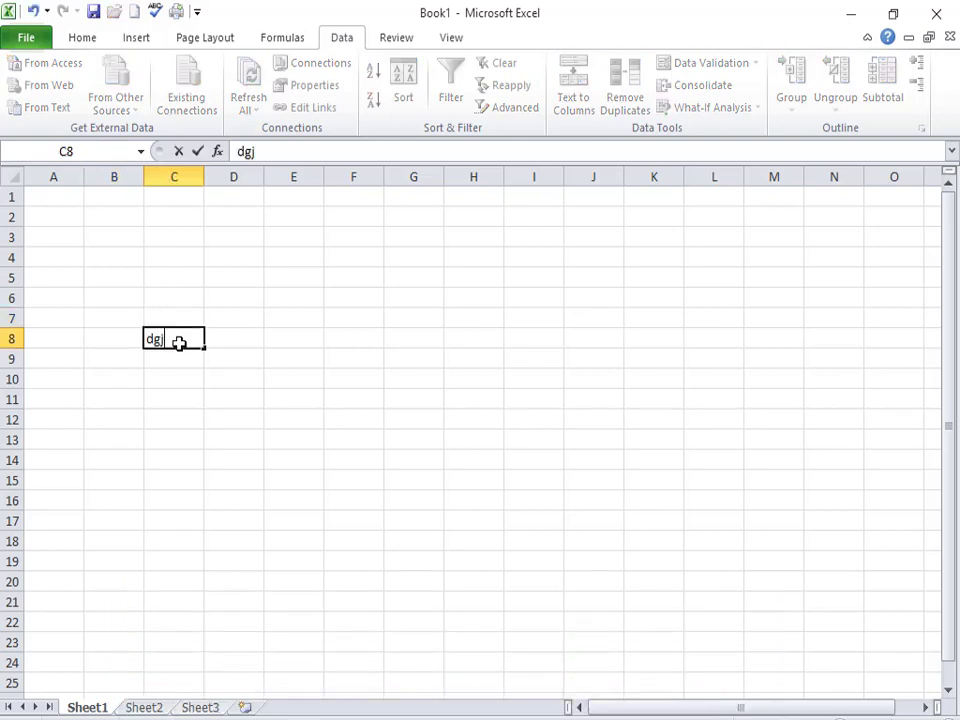
key("Return")
type("dds")
key("Return")
type("sds")
key("Return")
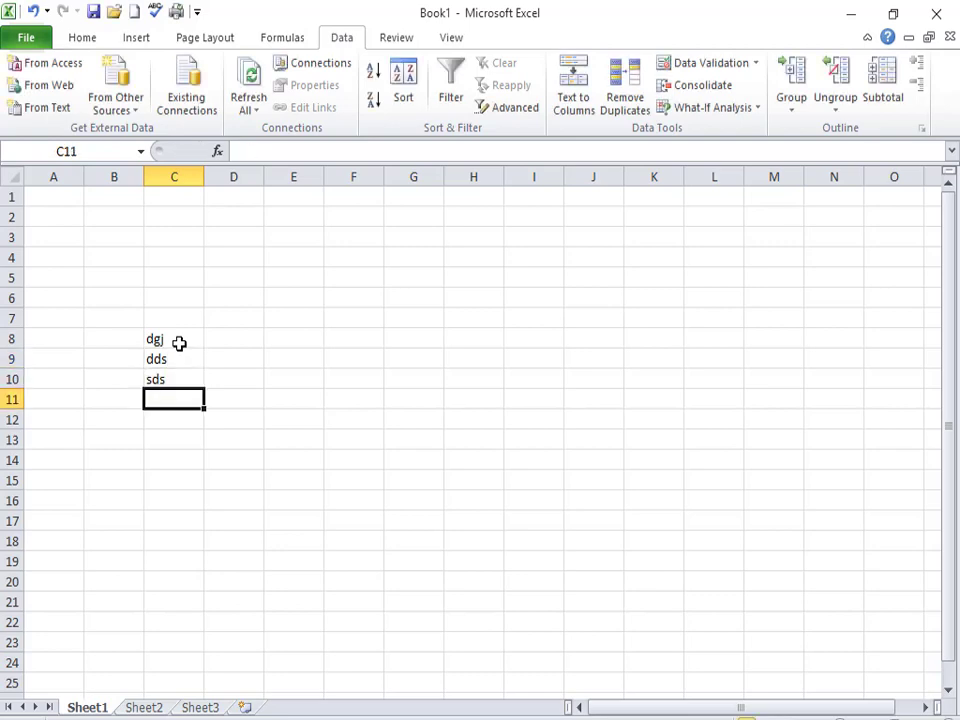
type("dsd")
key("Return")
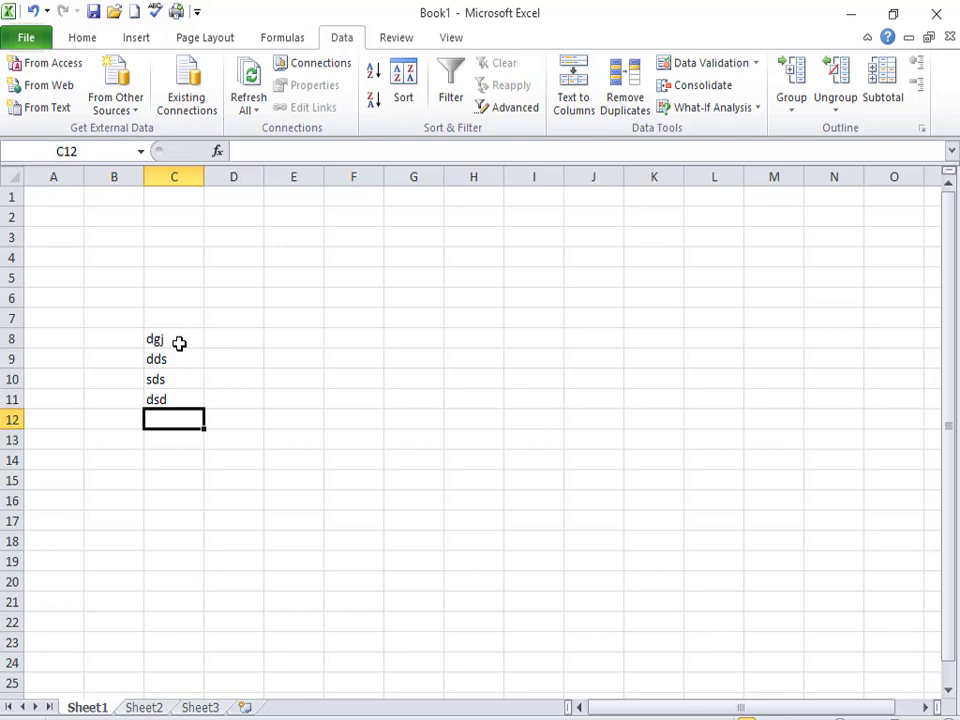
Clear the contents of cells B6 to C15 to remove the sample texts
left_click_drag(110, 300, 187, 484)
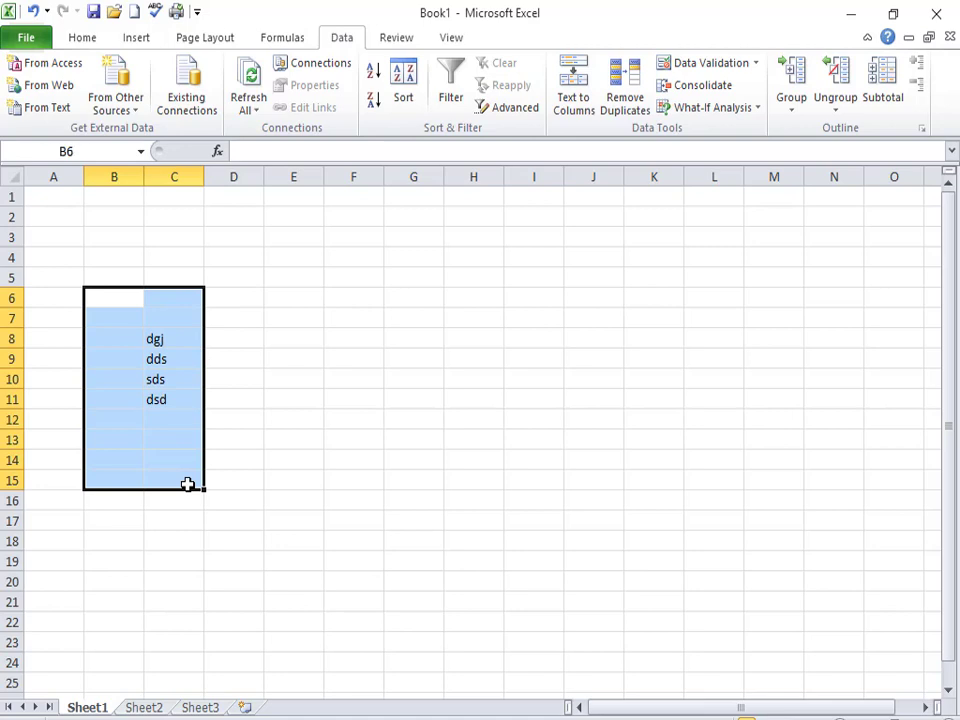
key("Delete")
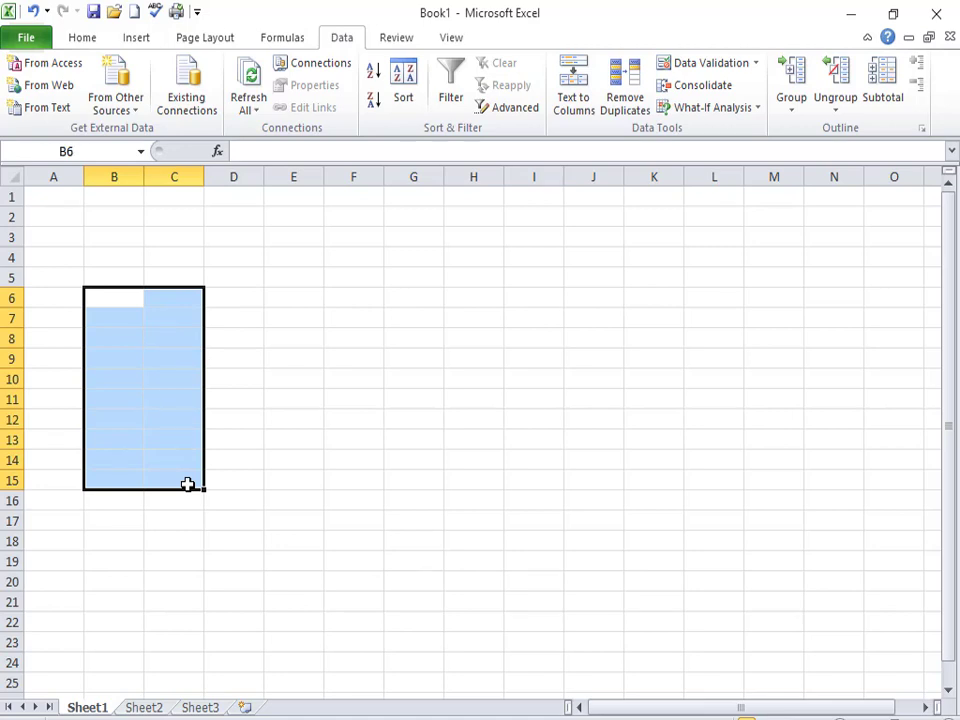
left_click(223, 443)
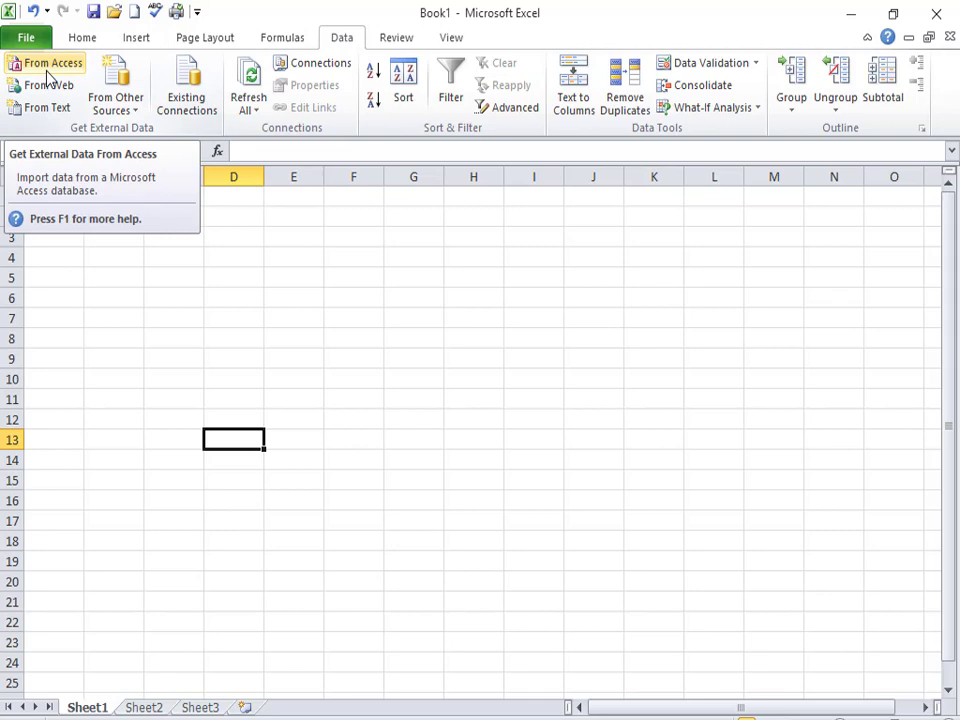
left_click(287, 297)
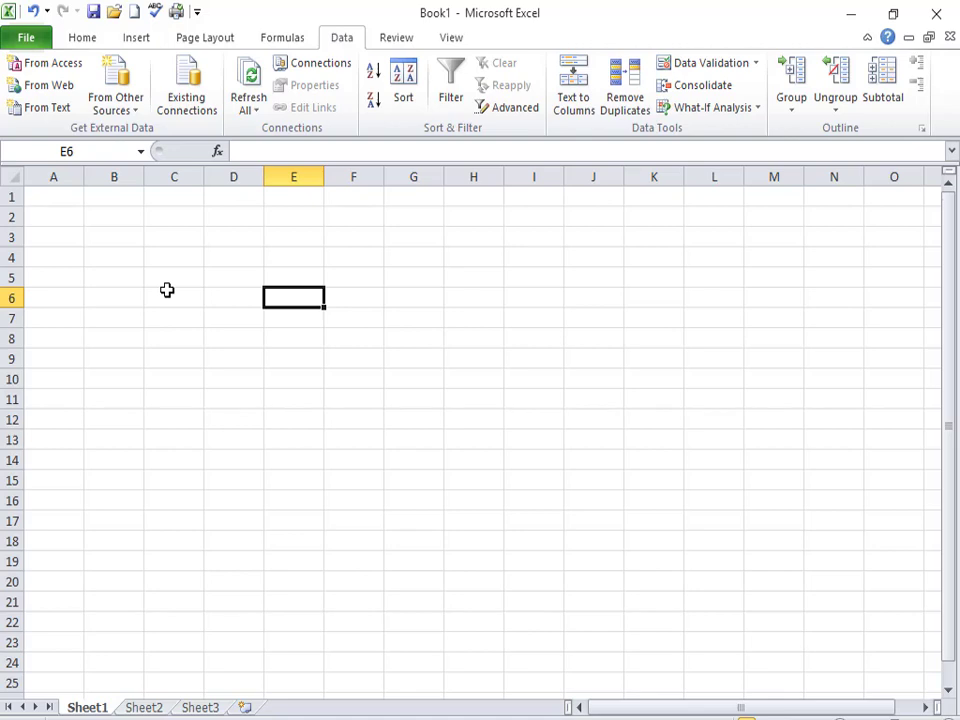
Start an Access data import at cell A1, using Database1 from the Documents folder as the source
left_click(47, 198)
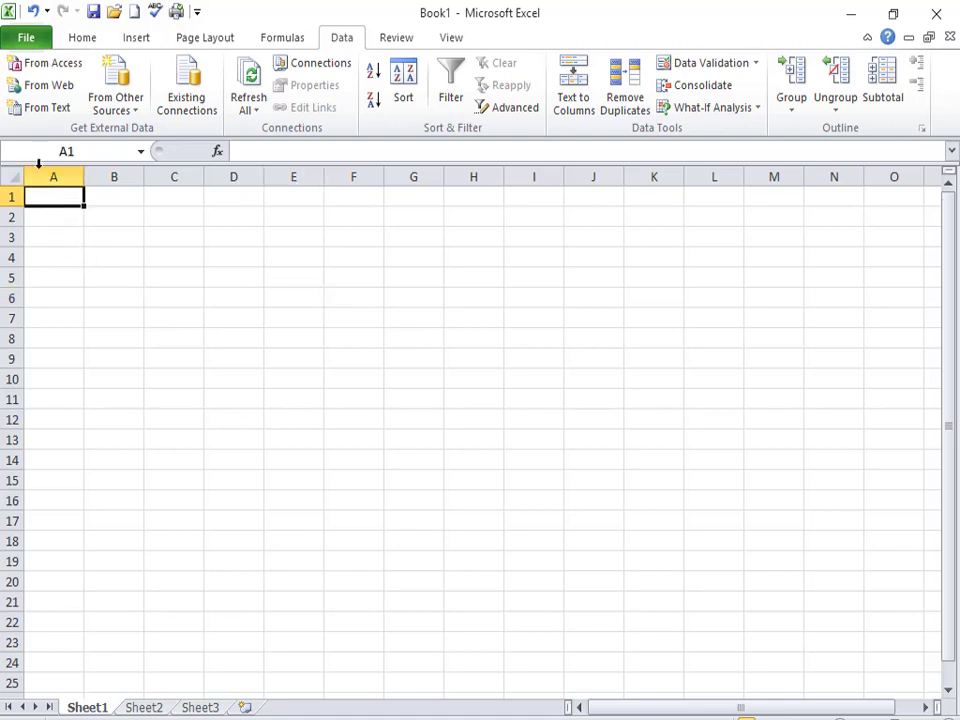
left_click(36, 63)
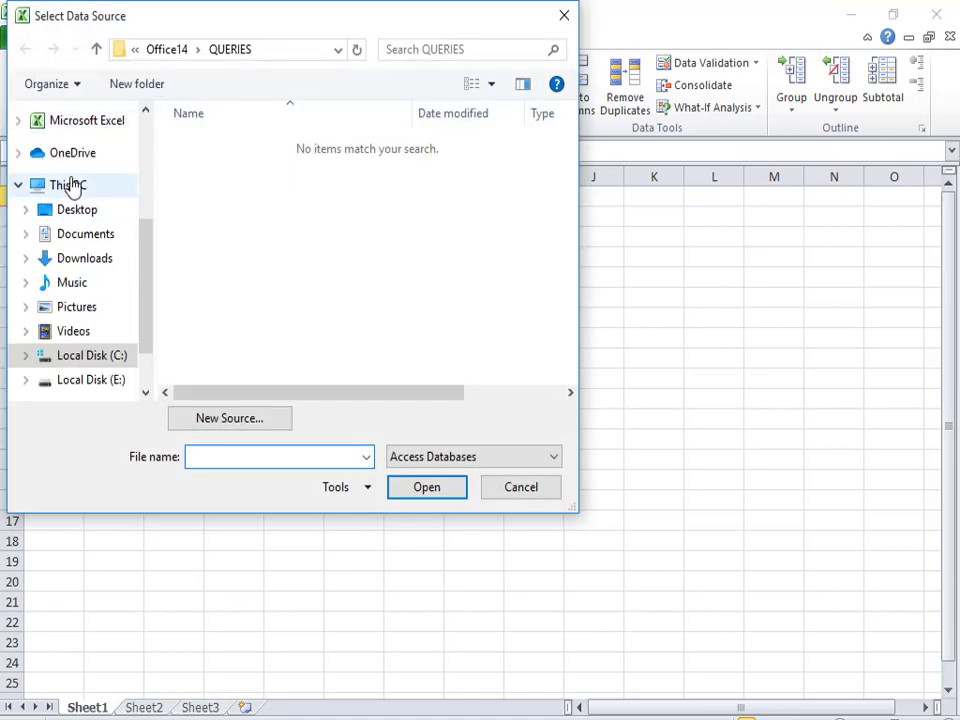
left_click(70, 240)
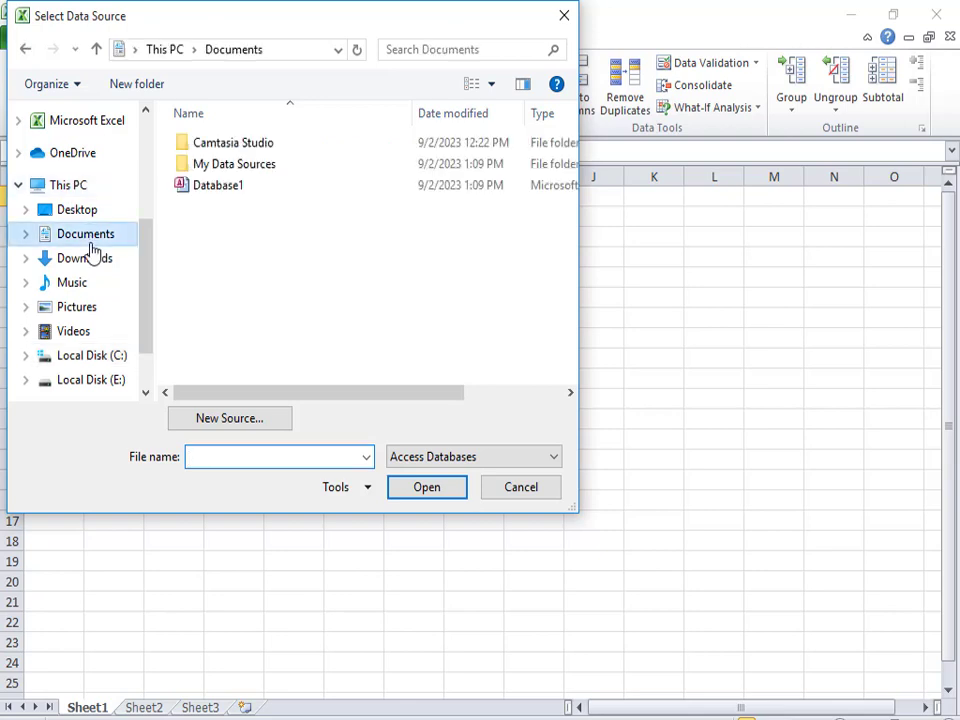
left_click(208, 190)
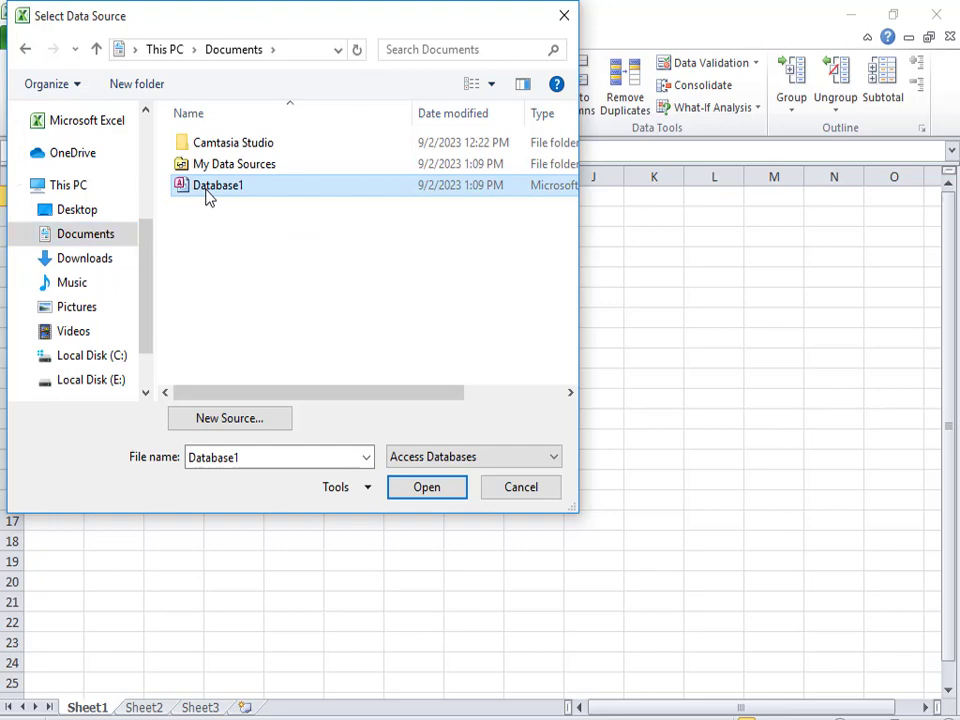
left_click(208, 192)
double_click(300, 200)
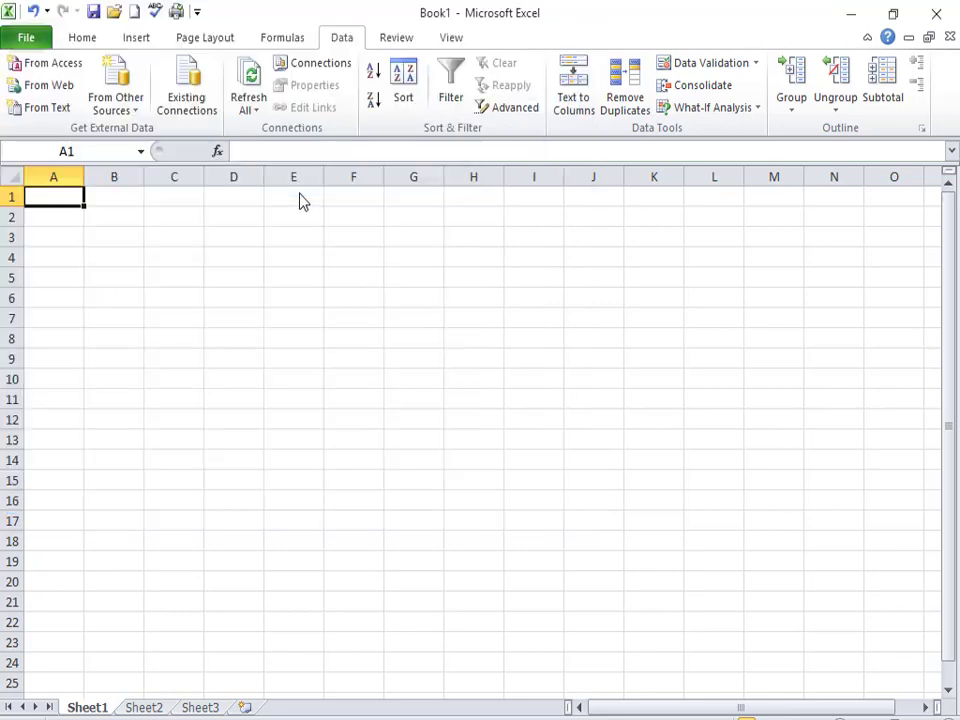
Choose Open Tasks from the database's list as the data to import
left_click_drag(327, 266, 298, 237)
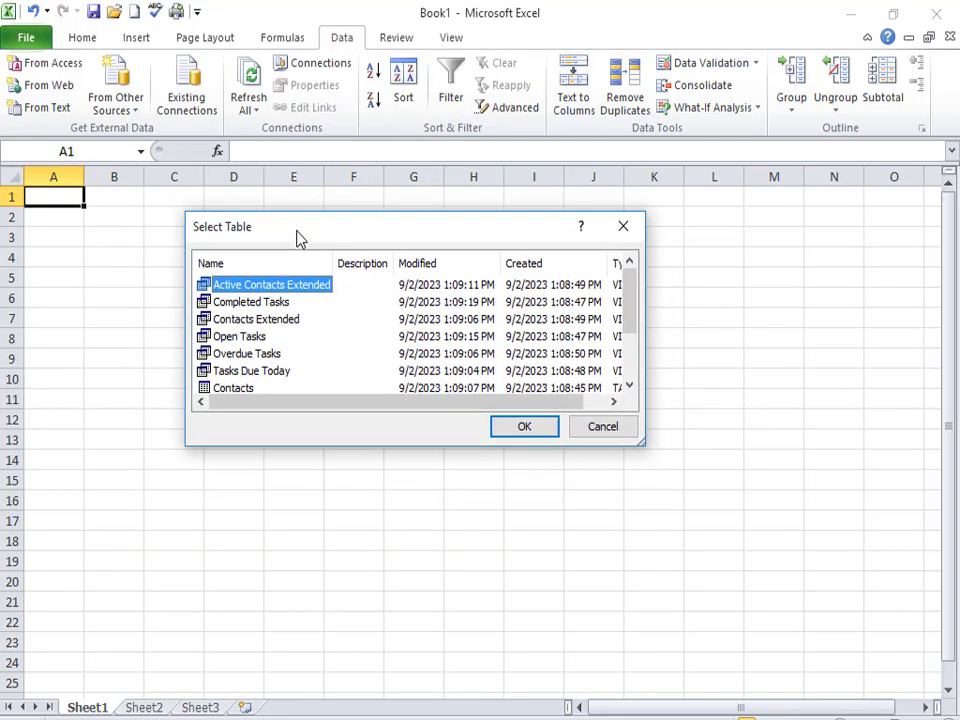
scroll(281, 364, "down", 2)
scroll(245, 343, "up", 2)
left_click(200, 303)
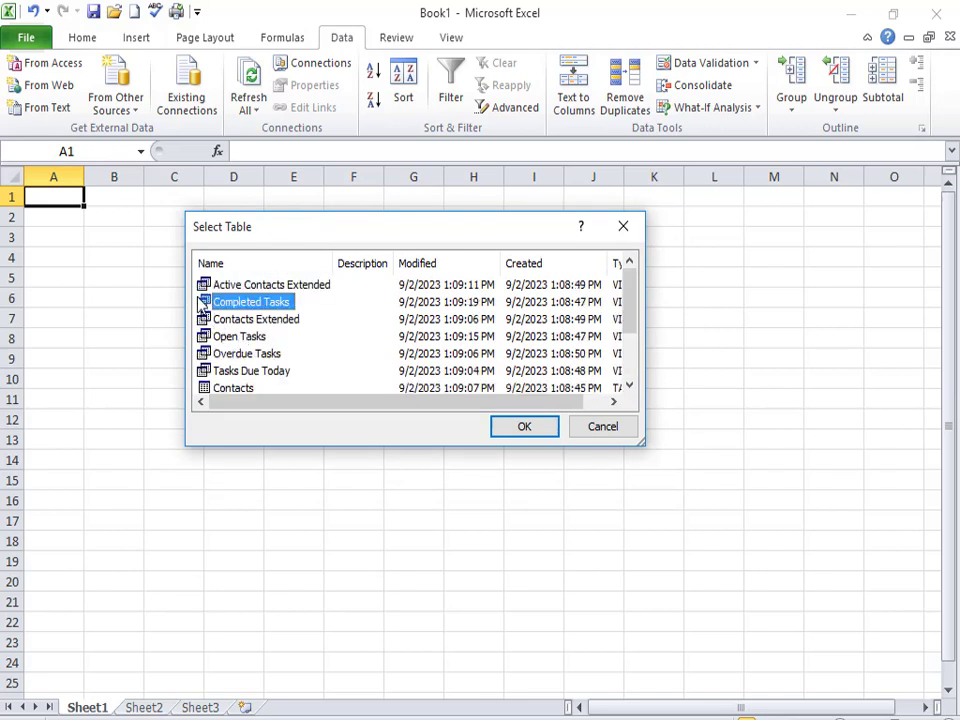
left_click(203, 288)
left_click(203, 320)
left_click(203, 338)
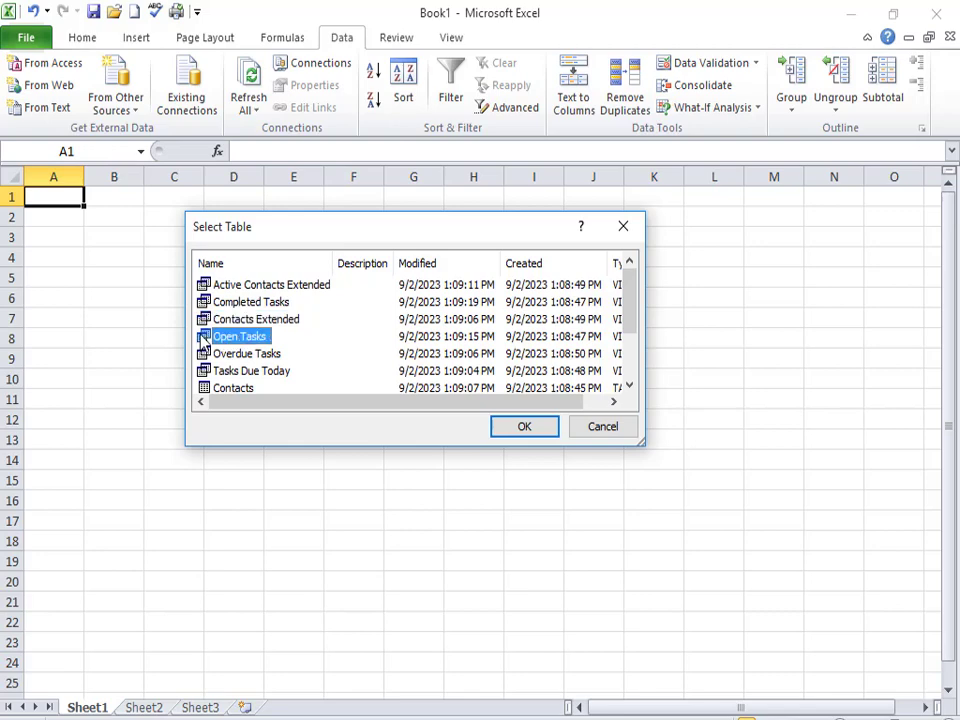
left_click(521, 431)
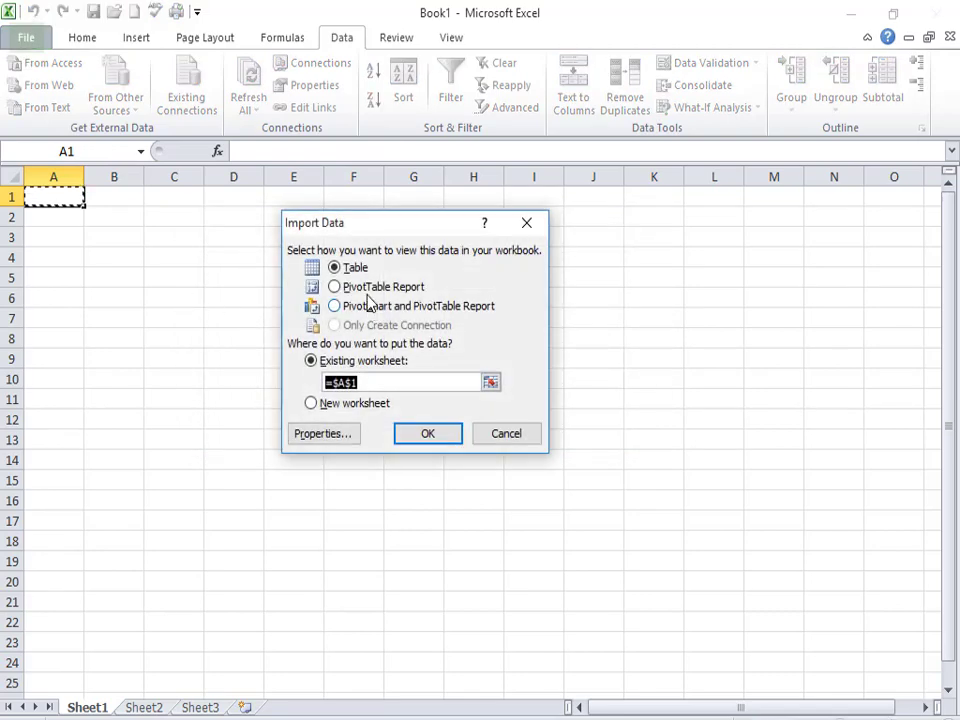
Import the data as a table into the existing worksheet, starting at cell A1 of Sheet1
left_click_drag(374, 231, 381, 247)
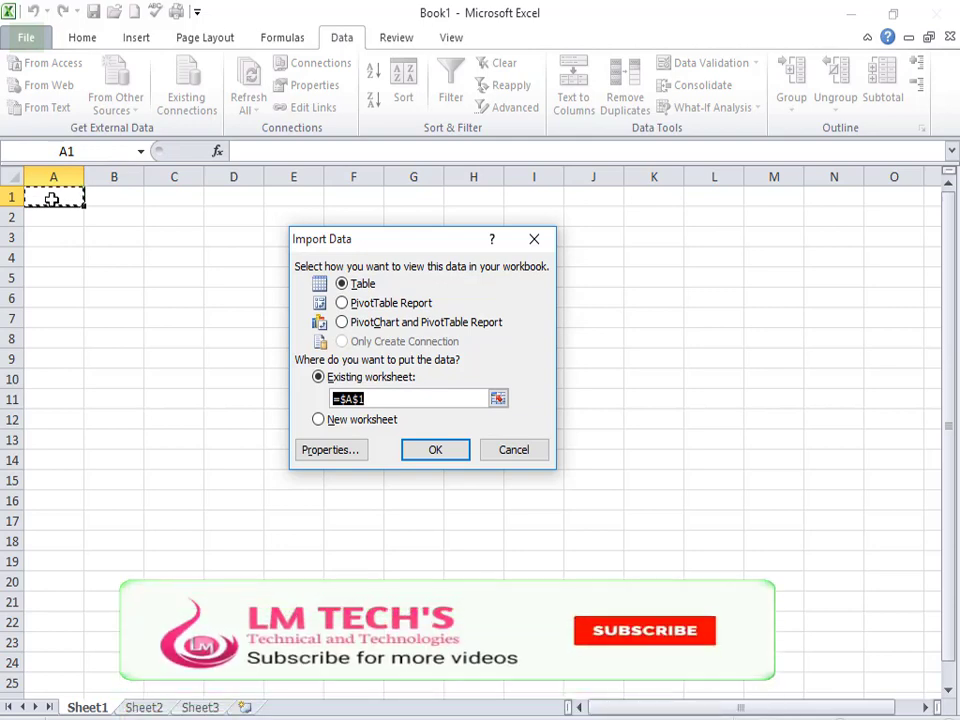
left_click(637, 301)
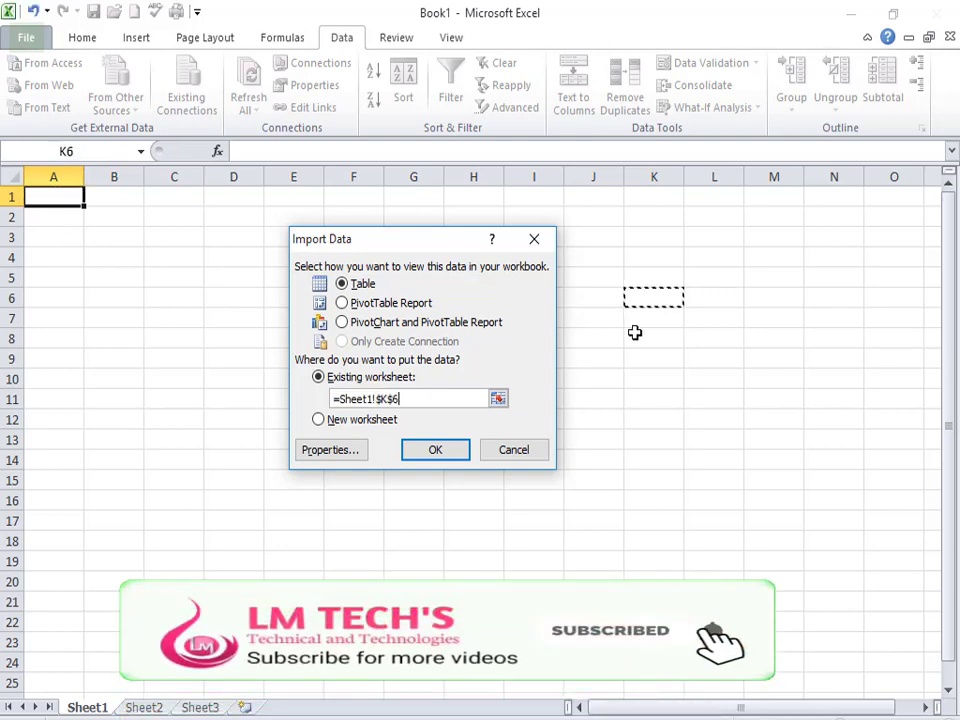
left_click(272, 538)
left_click(222, 440)
left_click(112, 318)
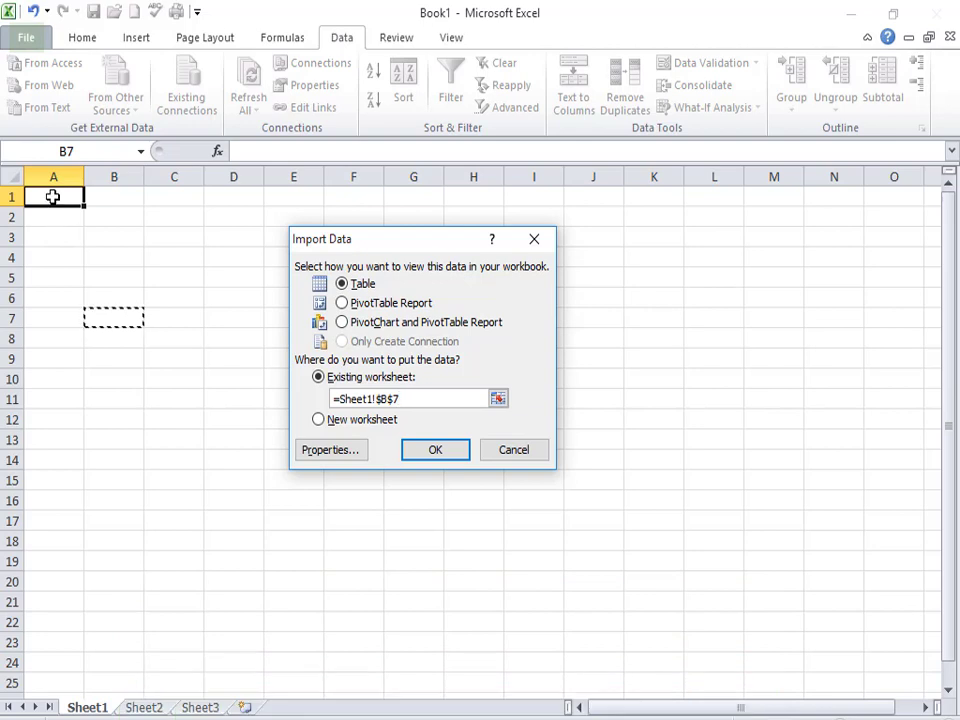
left_click(52, 196)
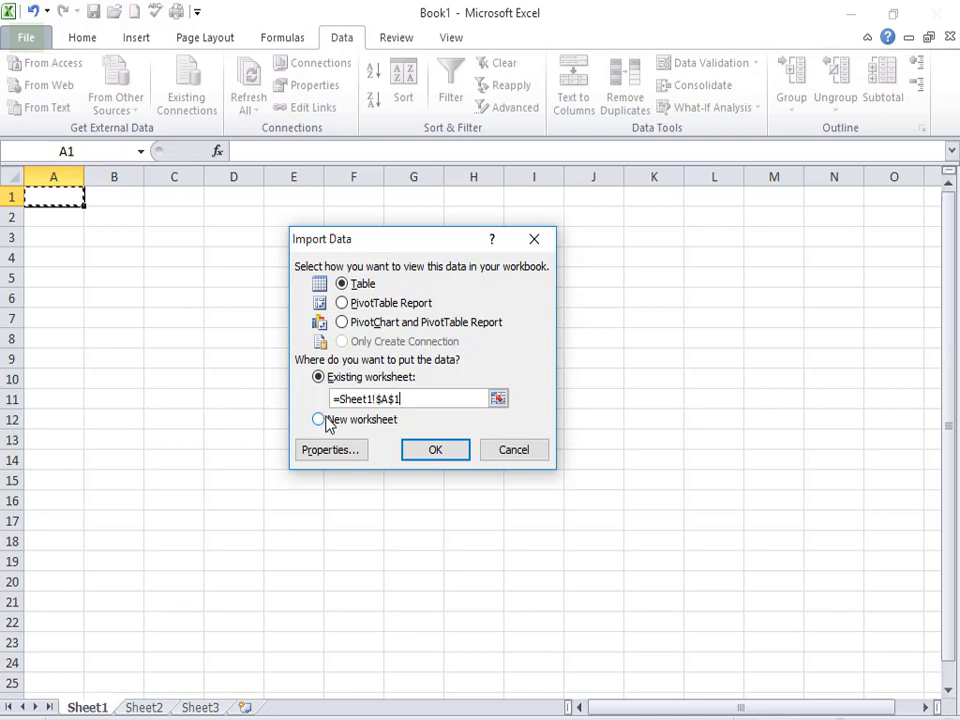
left_click(440, 451)
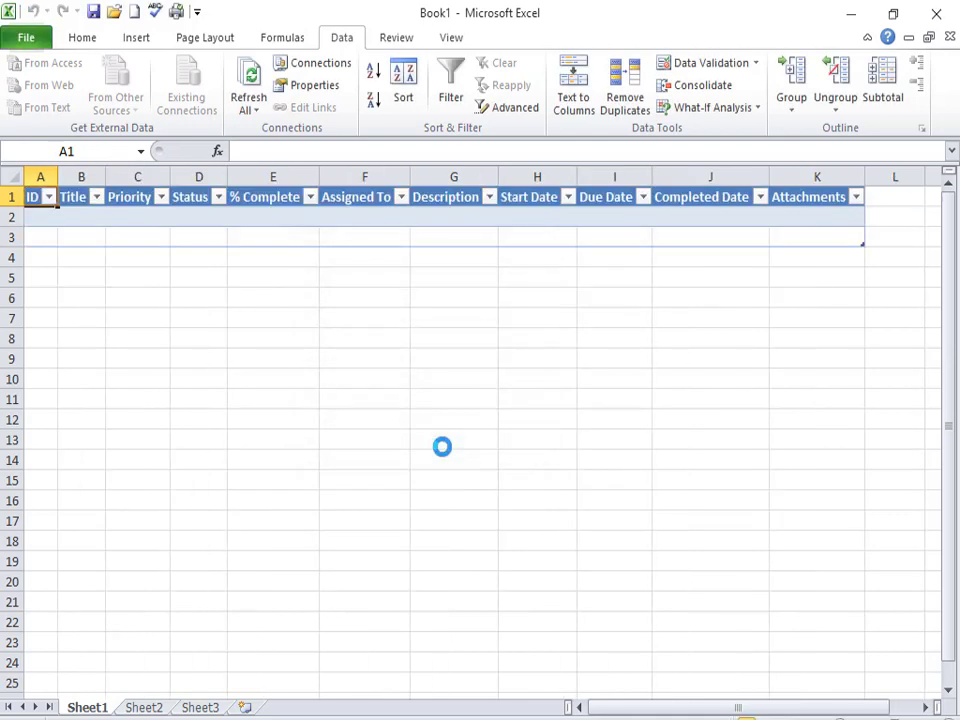
Examine the filter options of the Title, Priority and Status columns in the imported table
left_click(97, 198)
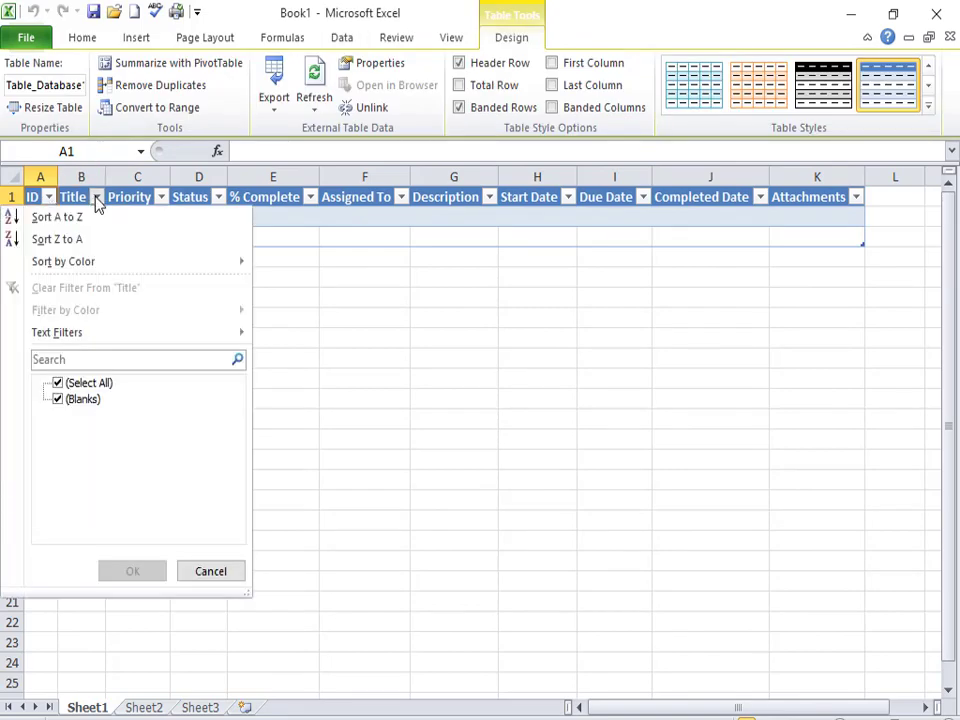
left_click(97, 198)
left_click(164, 198)
left_click(164, 198)
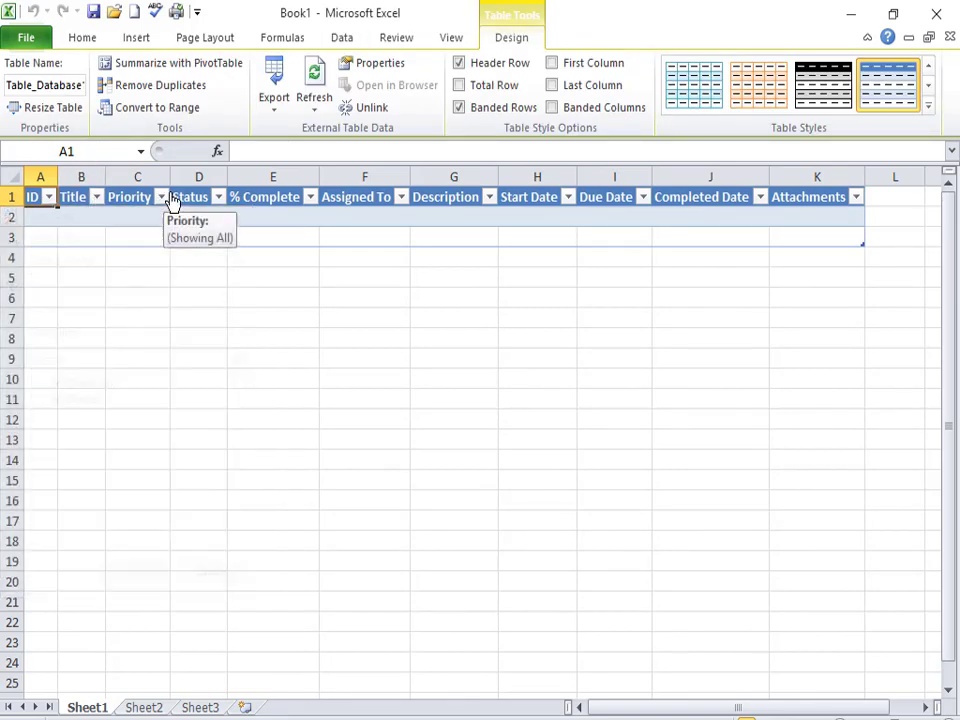
left_click(218, 198)
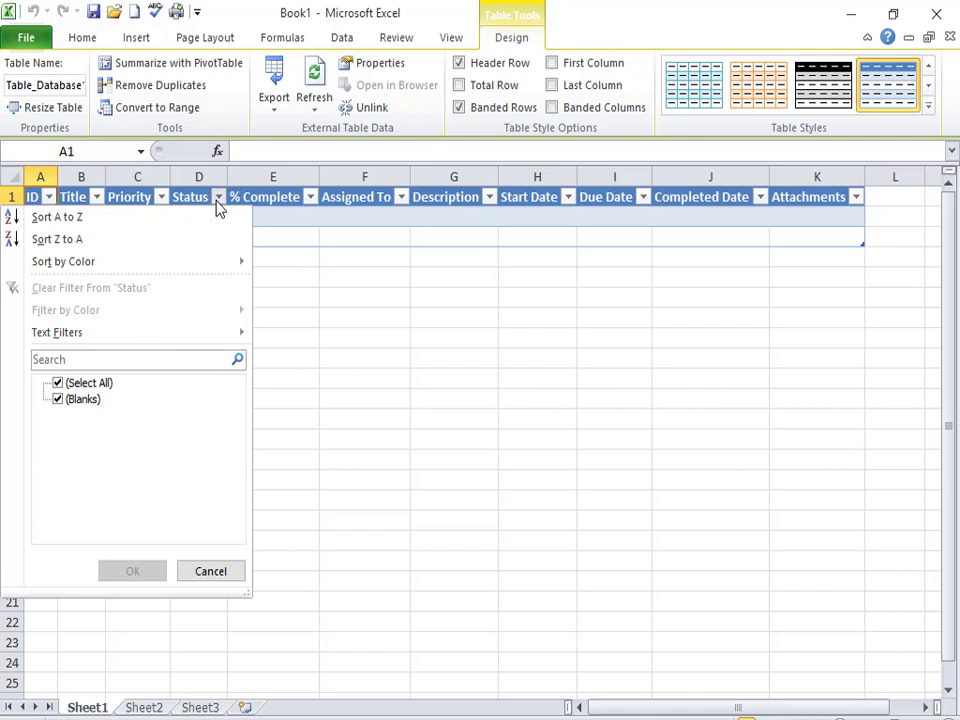
left_click(319, 236)
Fill the table's first data row with ID 1 and title jdf
left_click(41, 221)
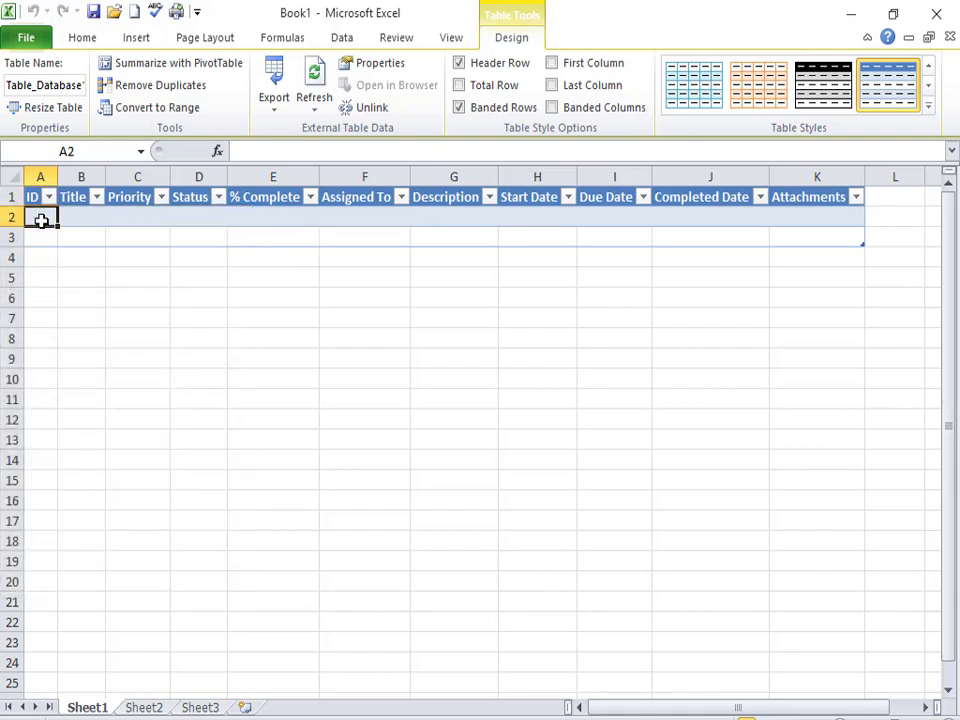
type("1")
key("Return")
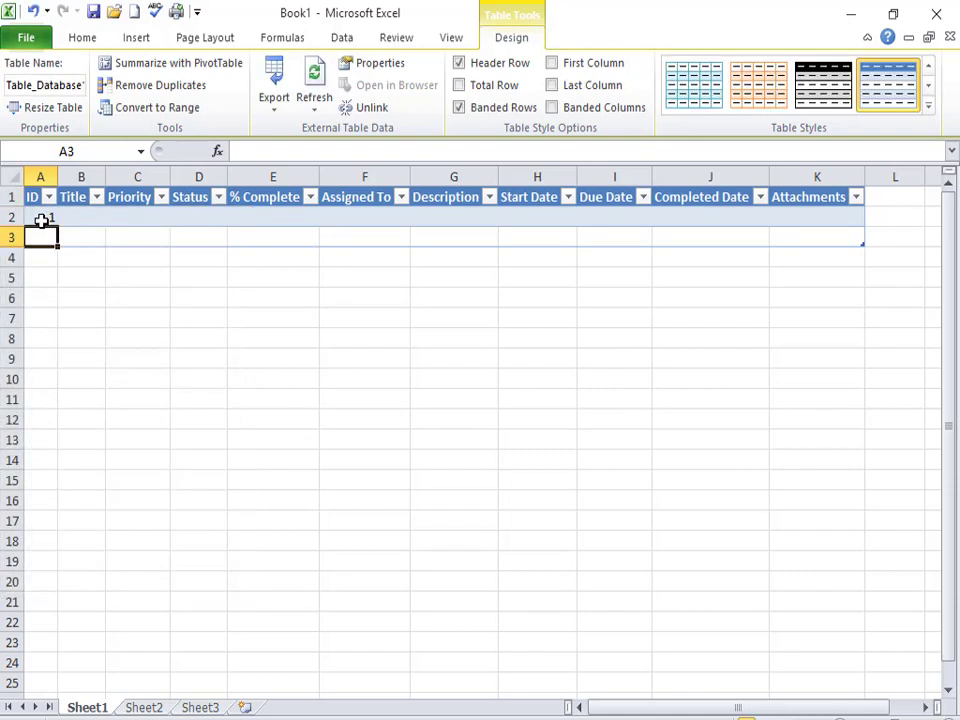
left_click(41, 221)
key("Tab")
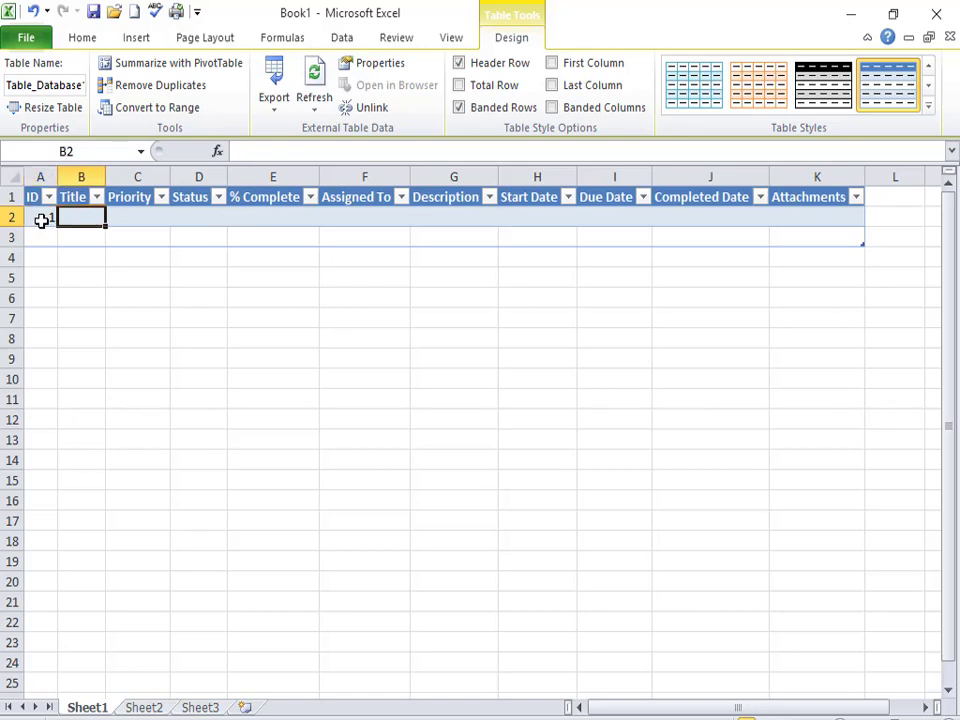
type("jdf")
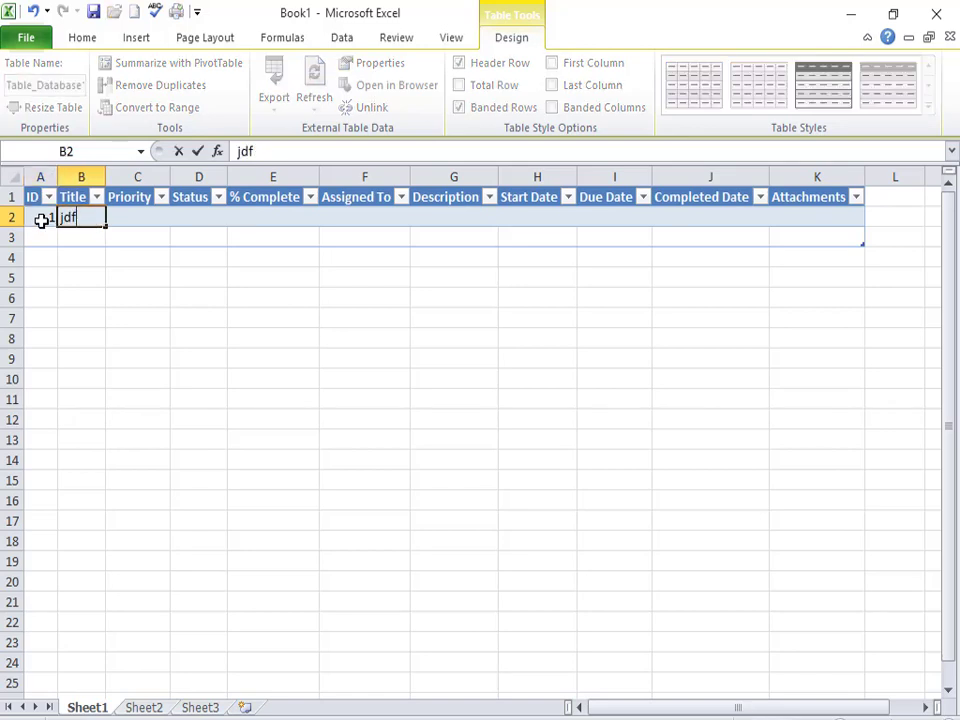
key("Tab")
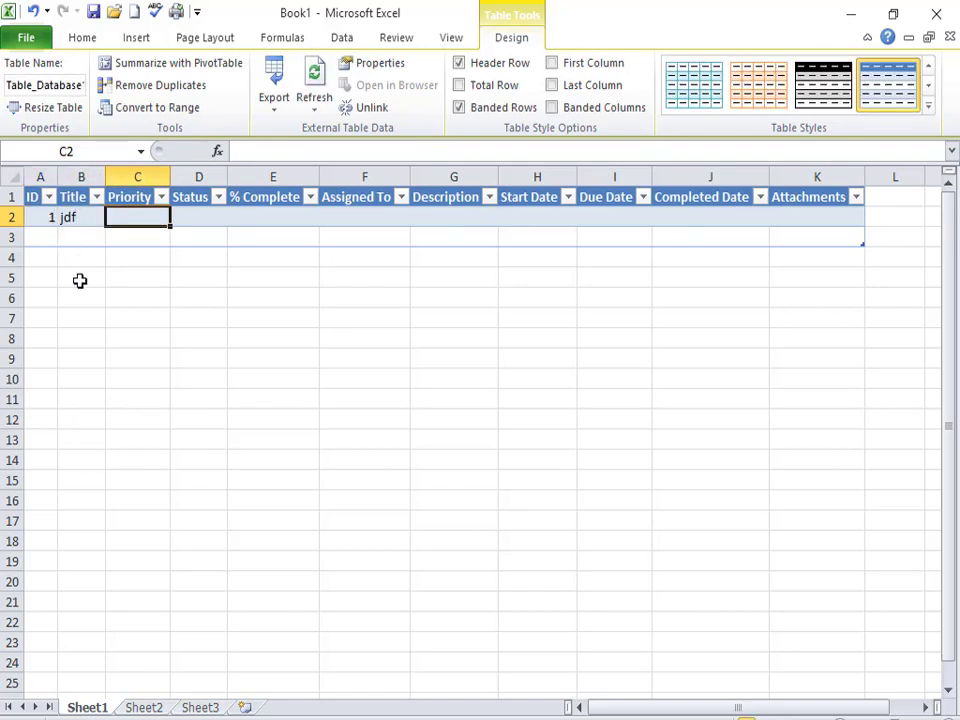
left_click(111, 397)
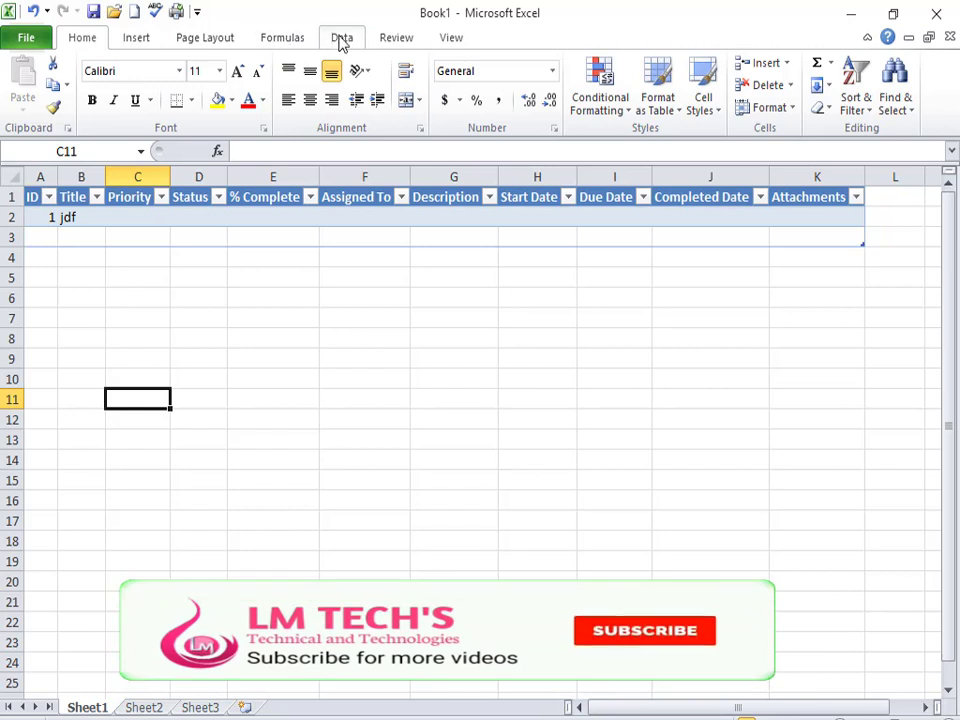
left_click(341, 38)
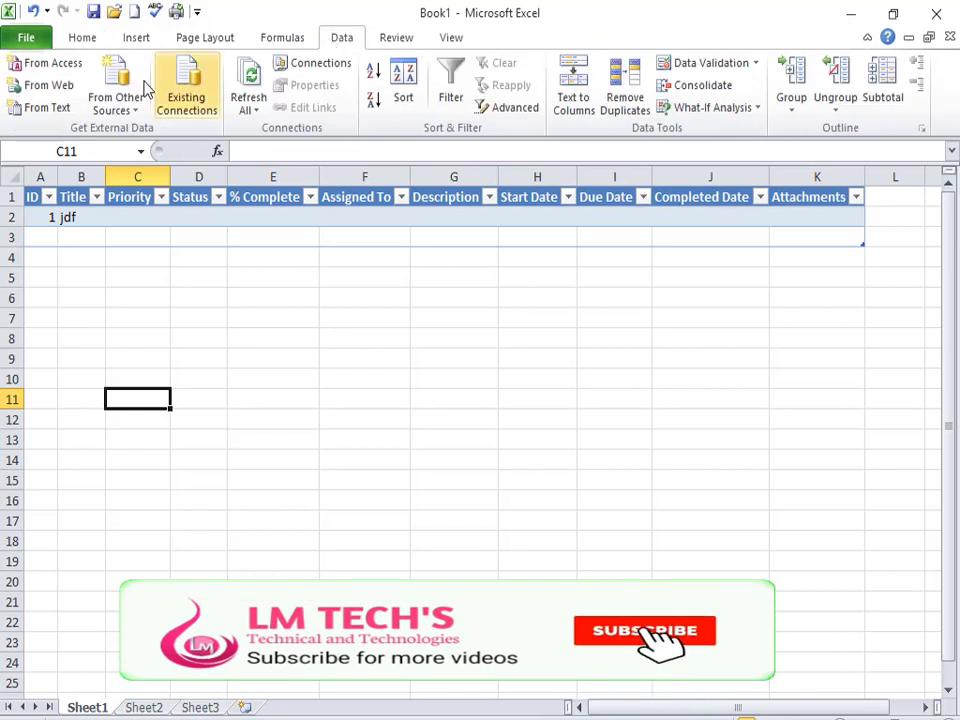
left_click(58, 107)
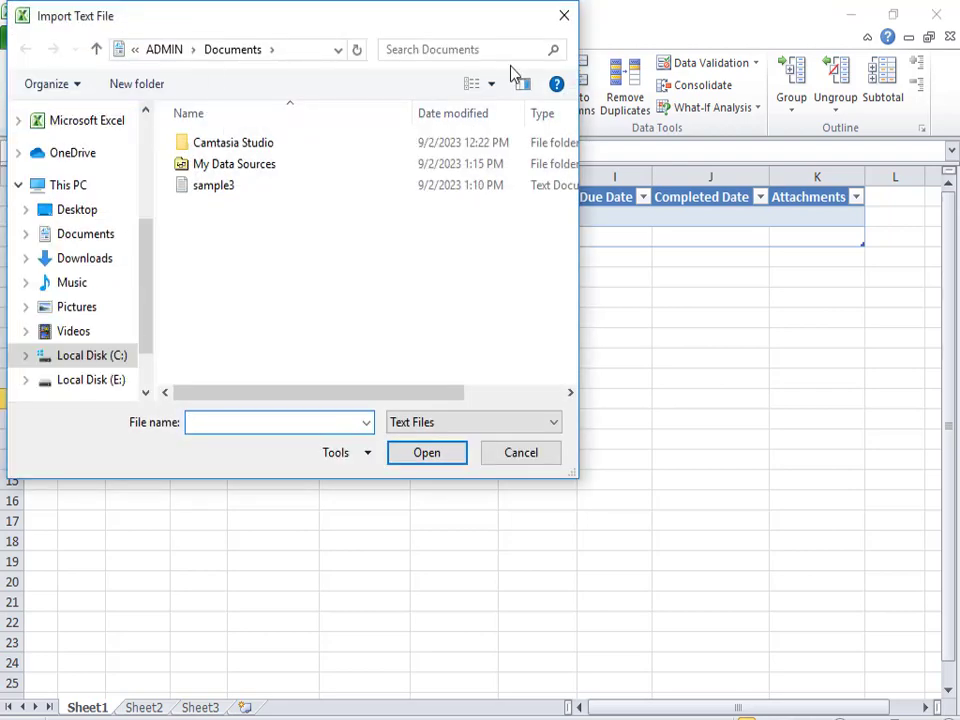
left_click(564, 17)
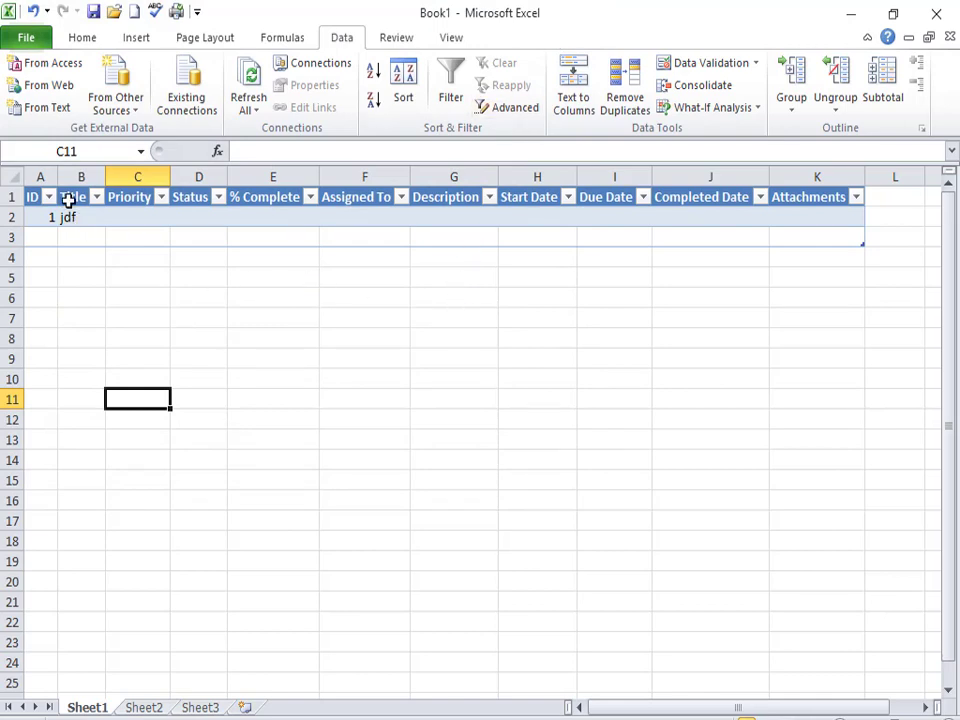
Start importing the text file sample3 from Documents and set its original data type to Delimited
left_click(60, 106)
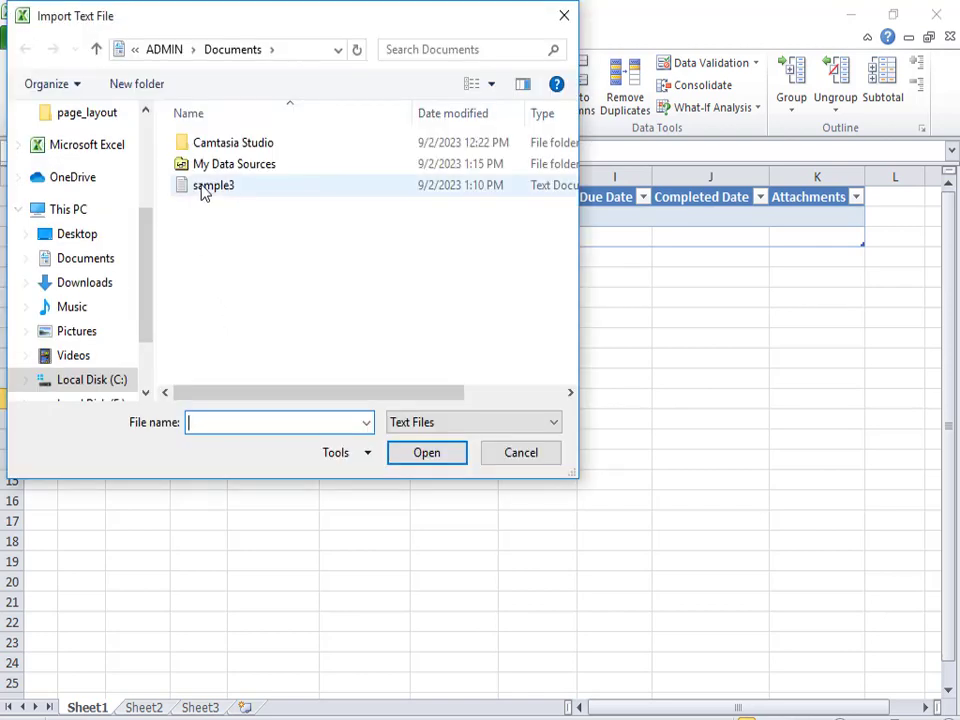
left_click_drag(579, 251, 737, 260)
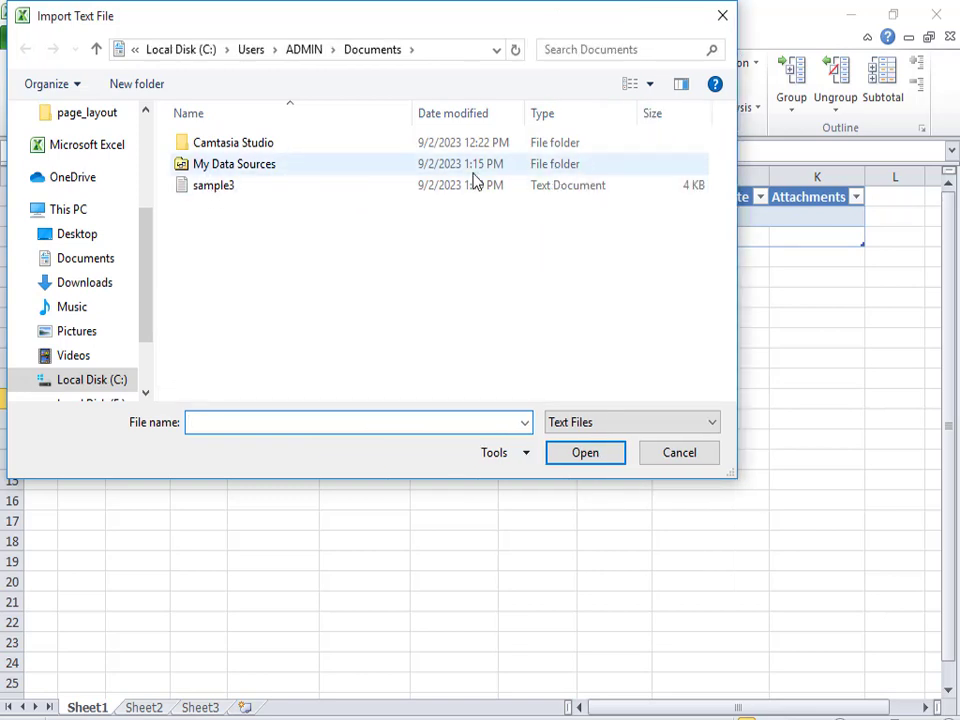
double_click(371, 185)
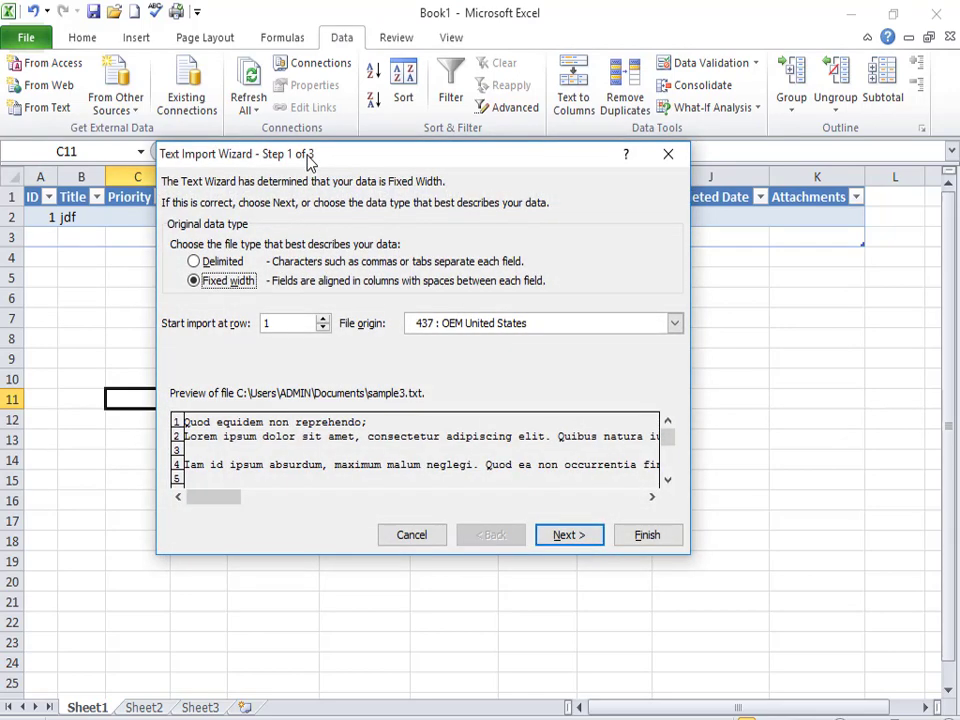
left_click_drag(310, 162, 314, 198)
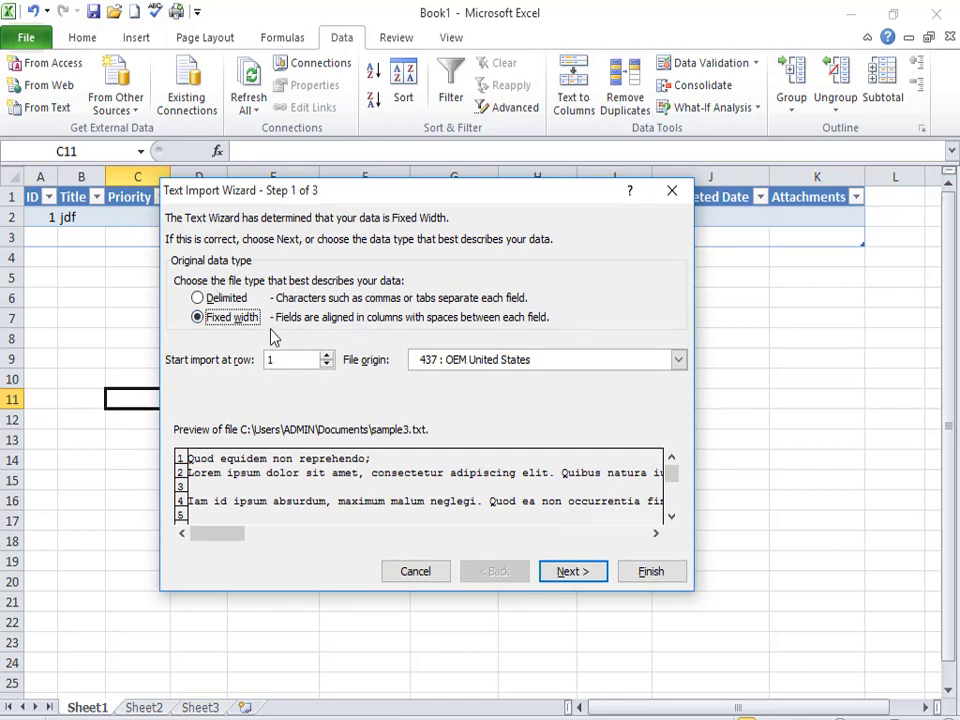
left_click(198, 298)
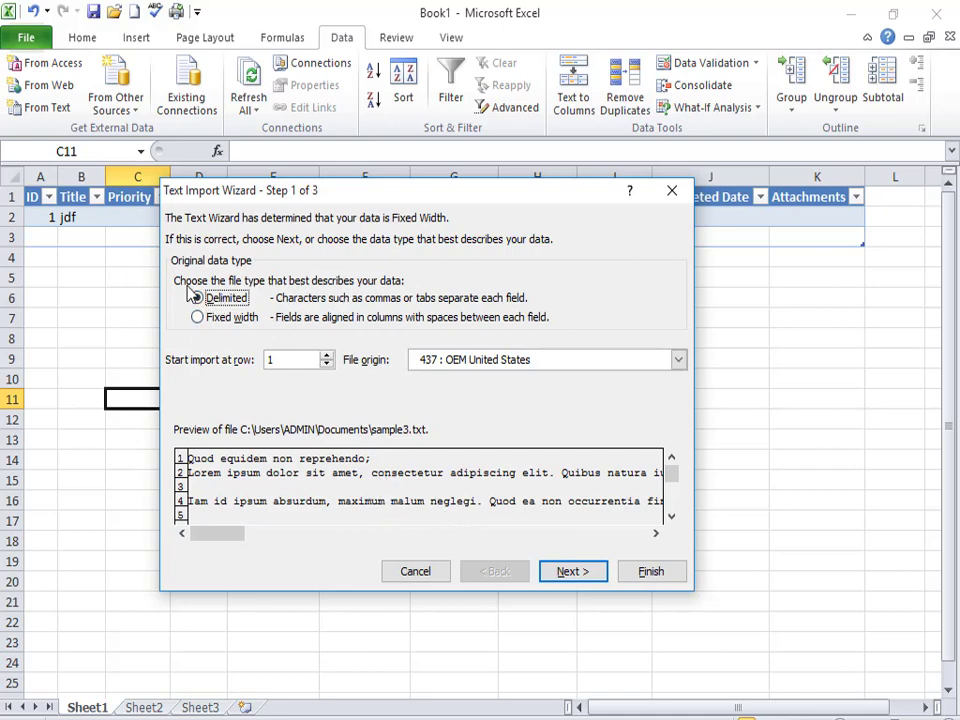
left_click(571, 571)
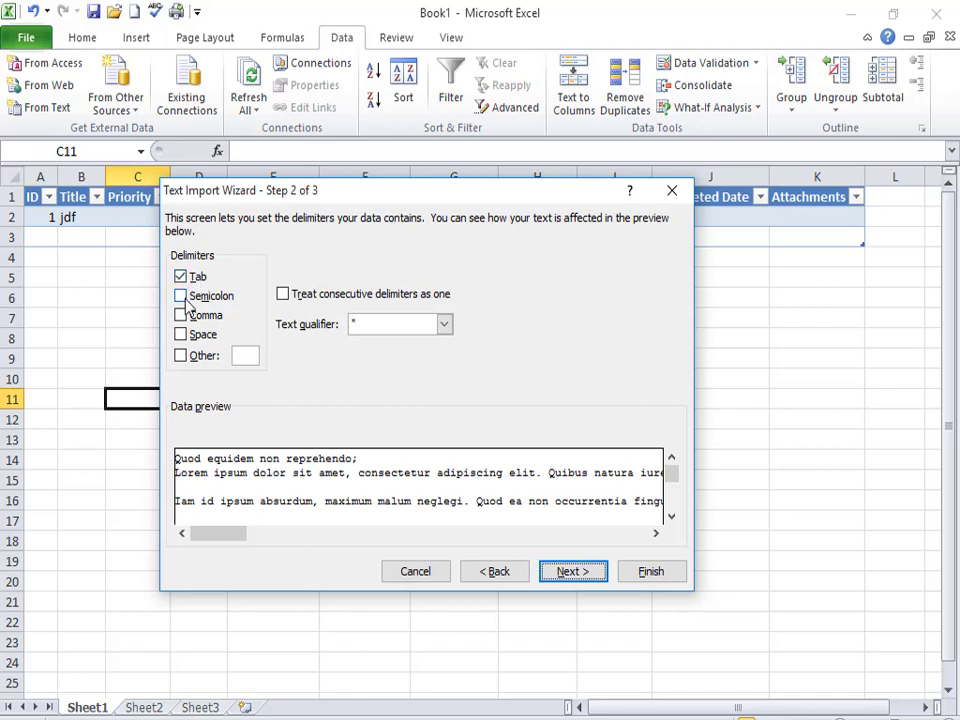
Set Space as the only delimiter for the text, leaving Tab, Semicolon and Other off
left_click(182, 297)
left_click(182, 297)
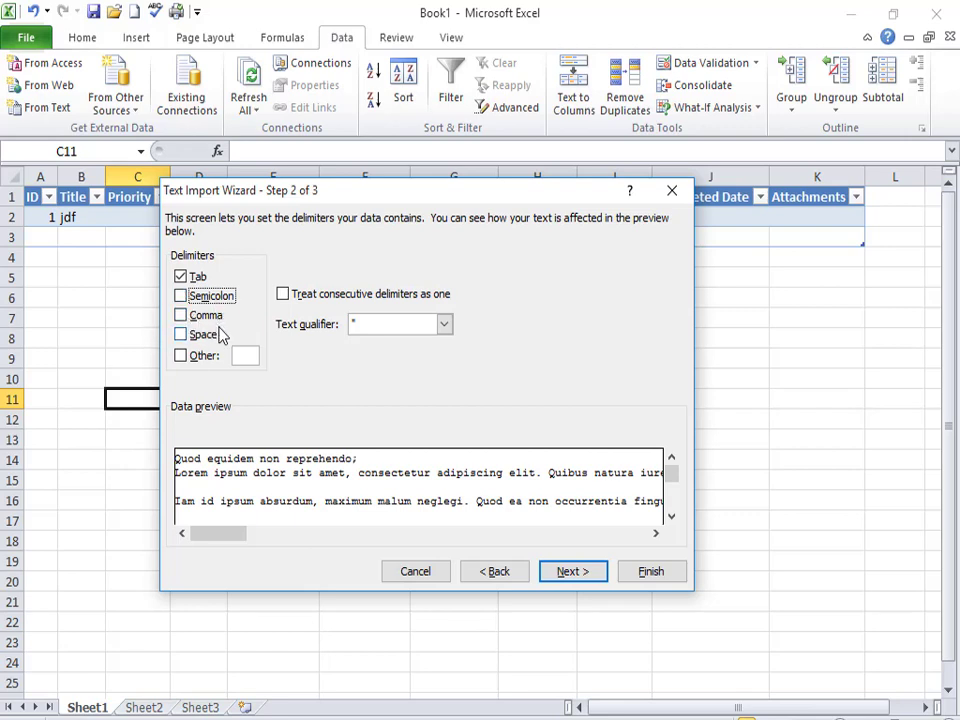
left_click(178, 358)
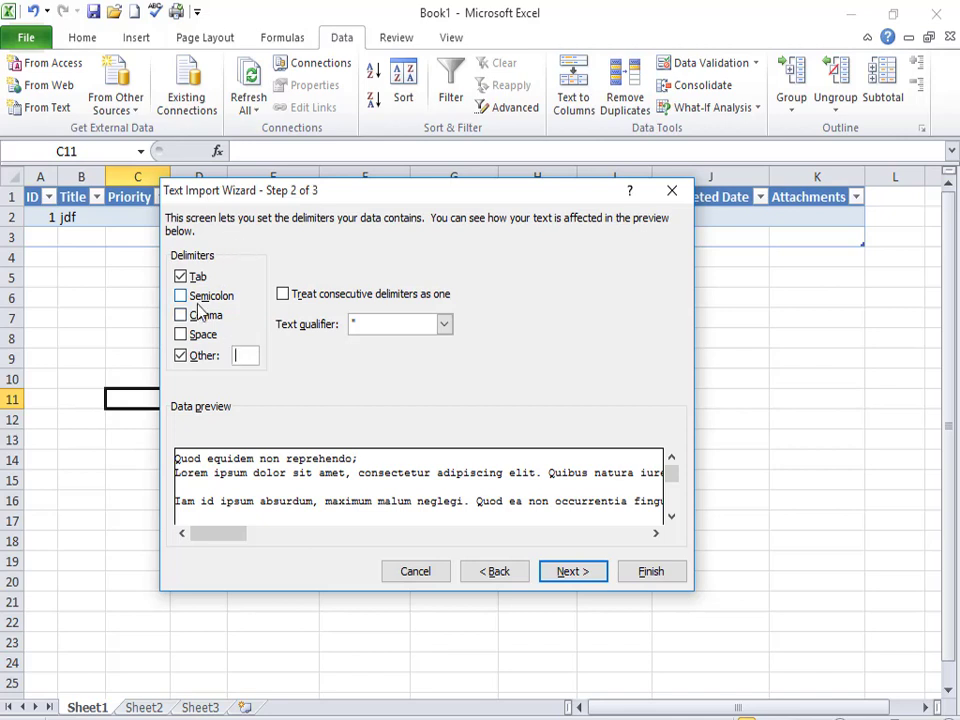
left_click(177, 358)
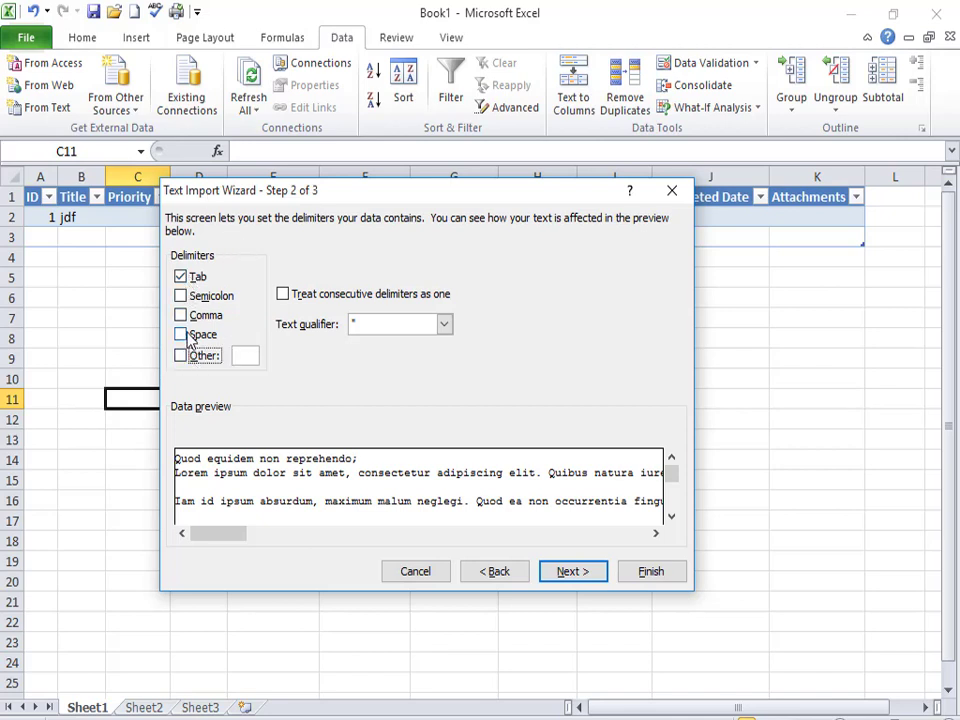
left_click(180, 334)
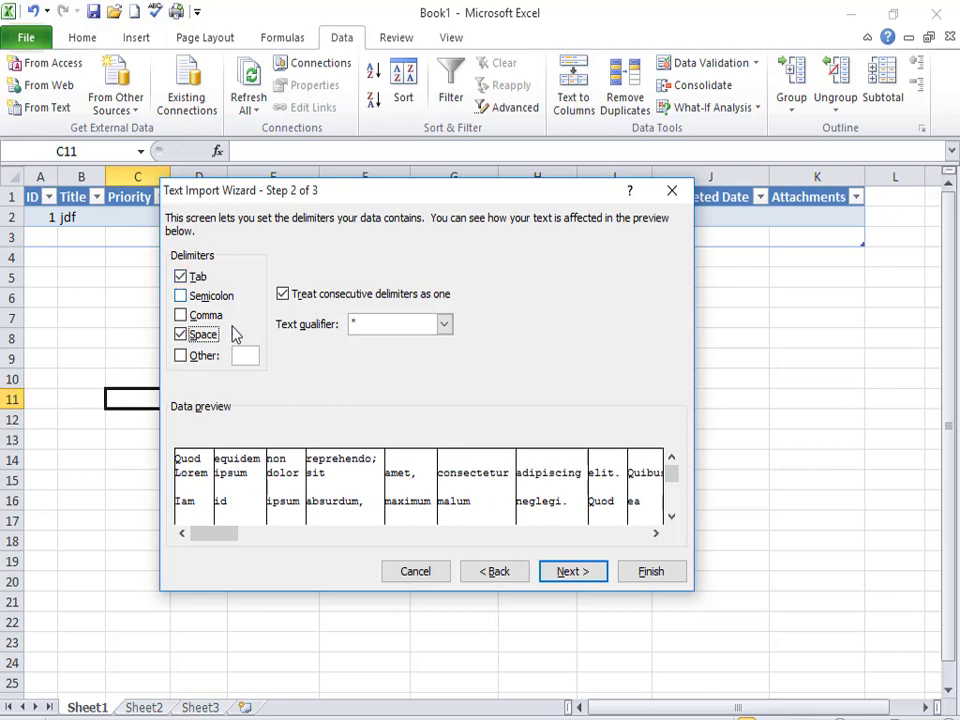
left_click(181, 276)
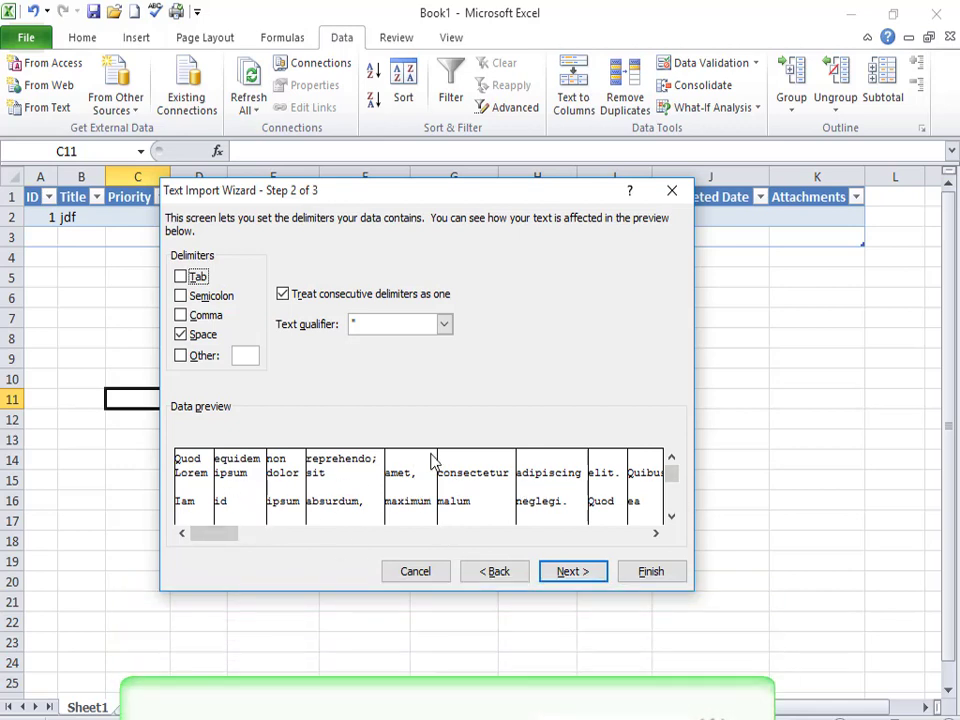
Go on to the column data formats and inspect individual columns in the data preview
left_click(573, 578)
left_click(440, 478)
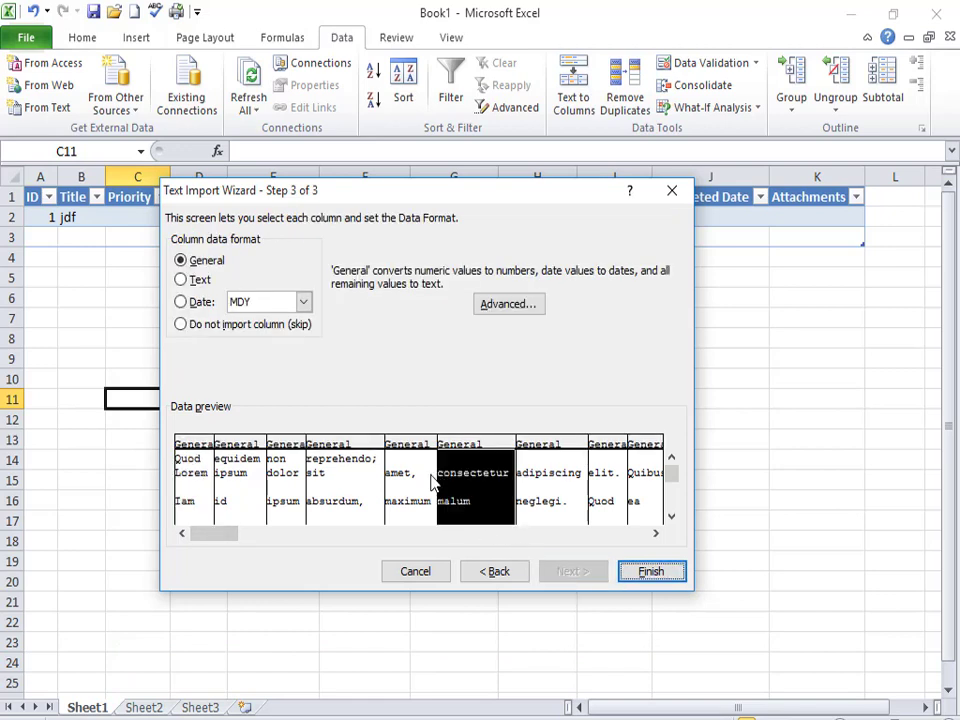
left_click(424, 480)
left_click(375, 452)
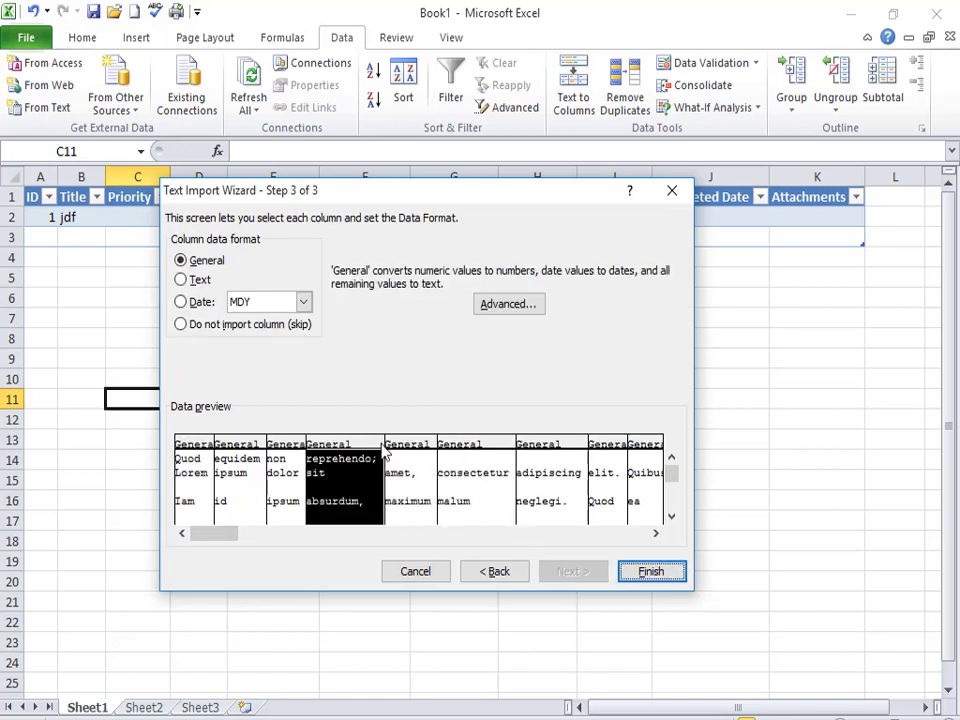
Try the Fixed width data type with column breaks at about 19, 27, 36, 45 and 56 characters
left_click(493, 573)
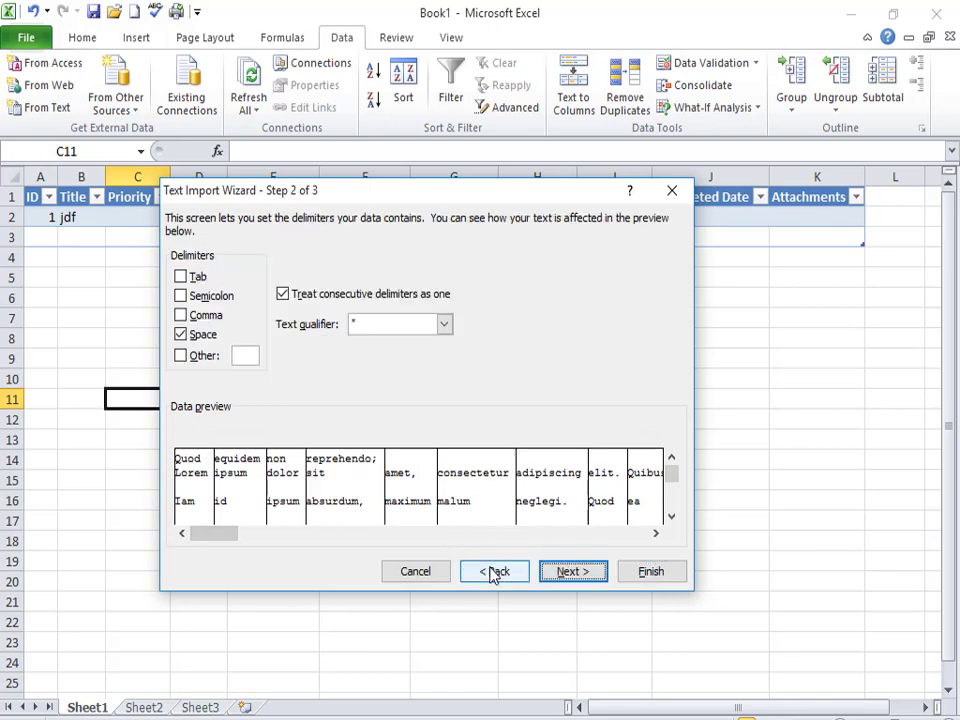
left_click(493, 573)
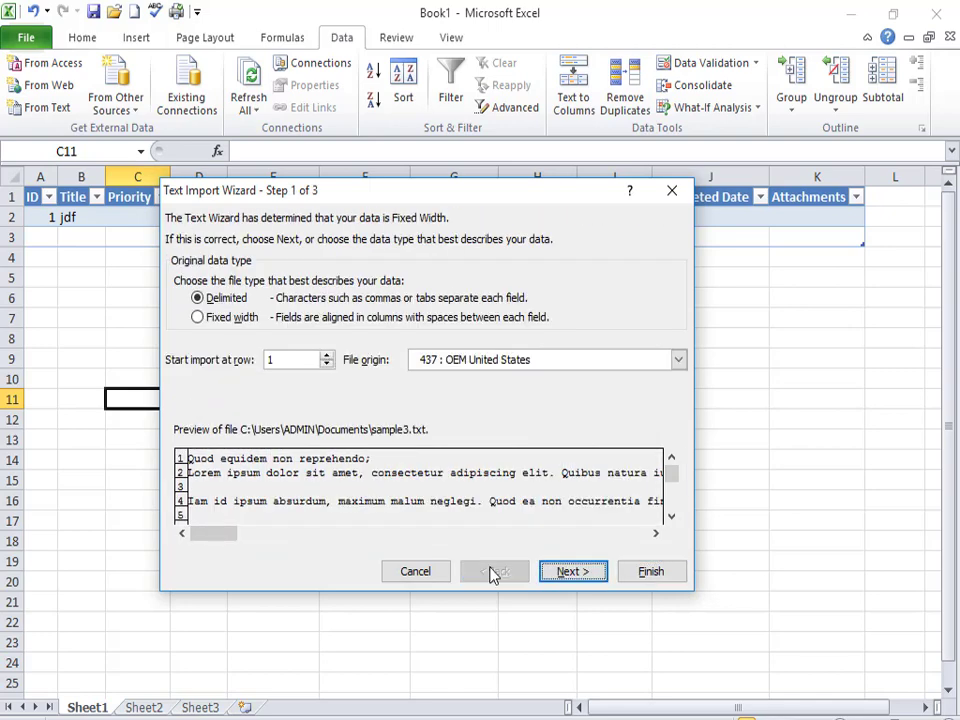
left_click(212, 318)
left_click(556, 577)
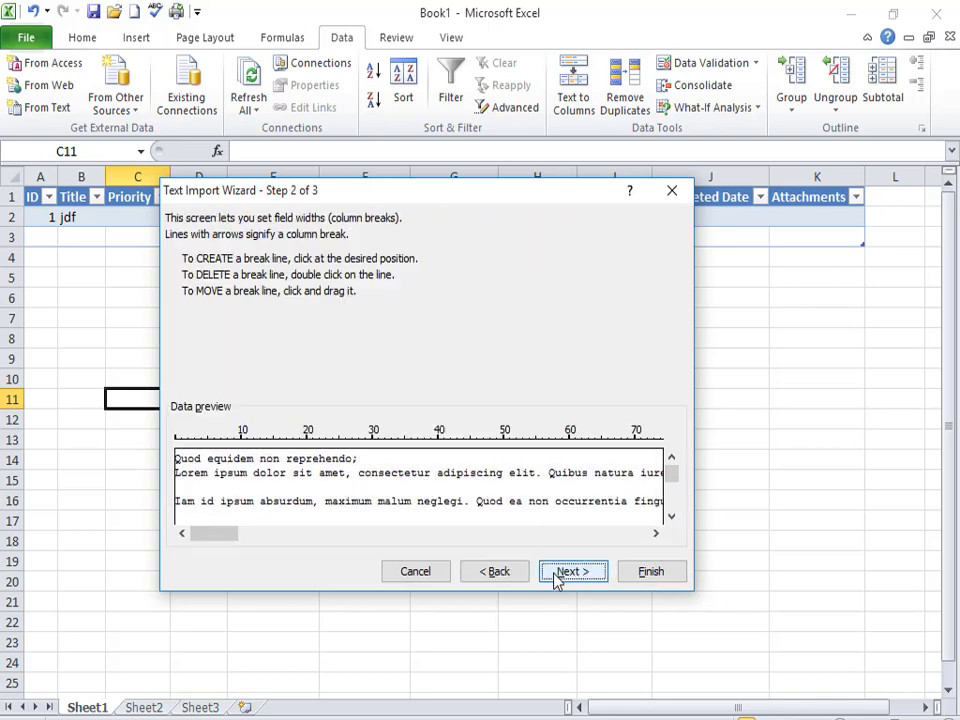
left_click(543, 455)
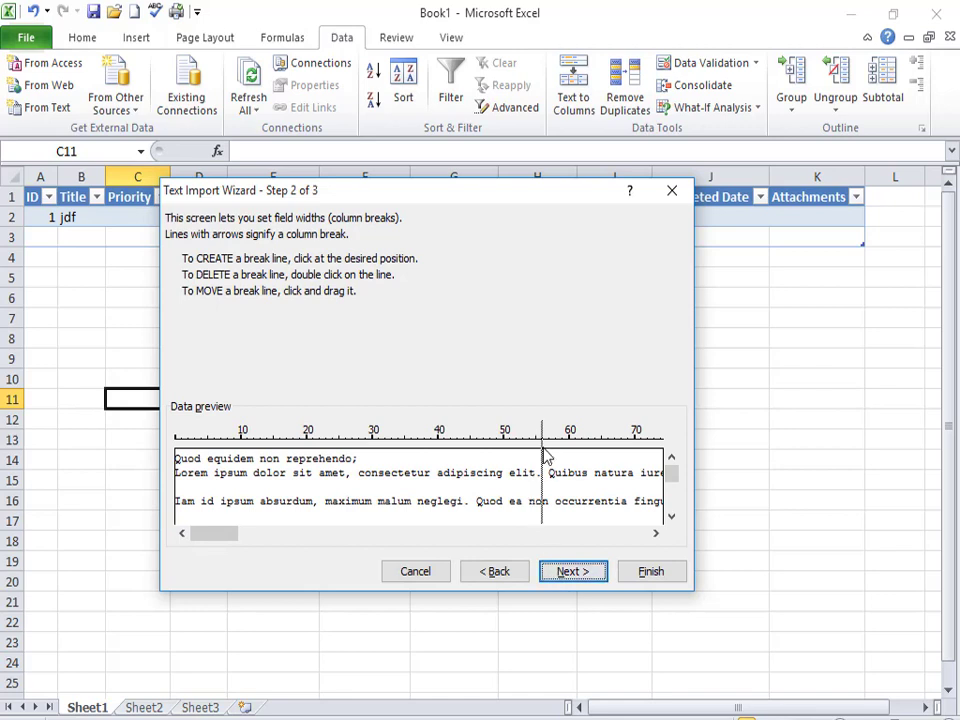
left_click(470, 456)
left_click(411, 456)
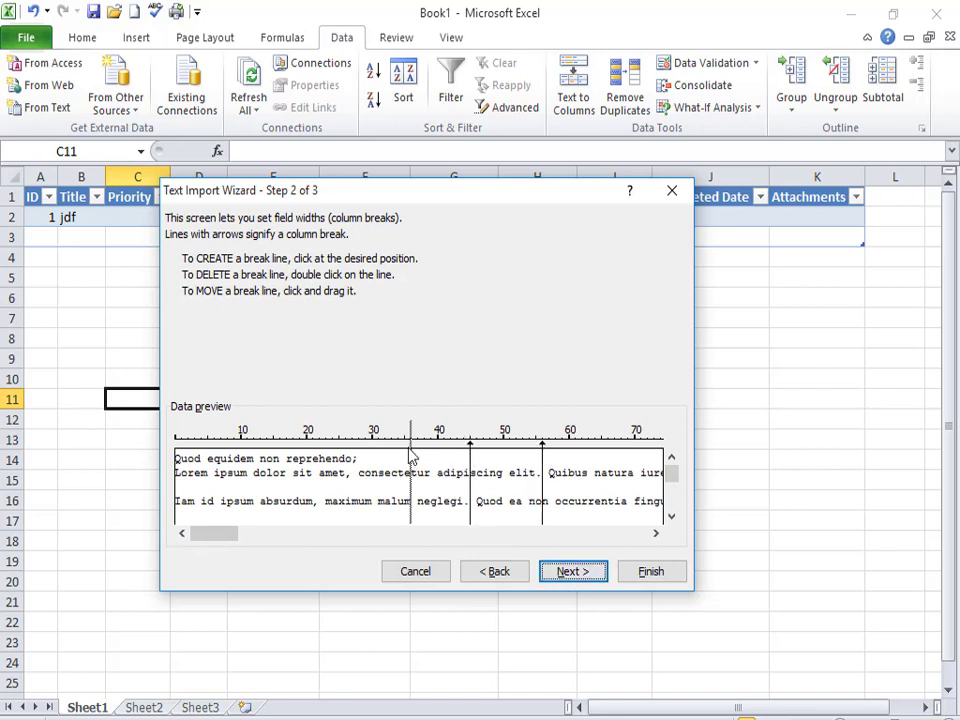
left_click(352, 460)
left_click(299, 458)
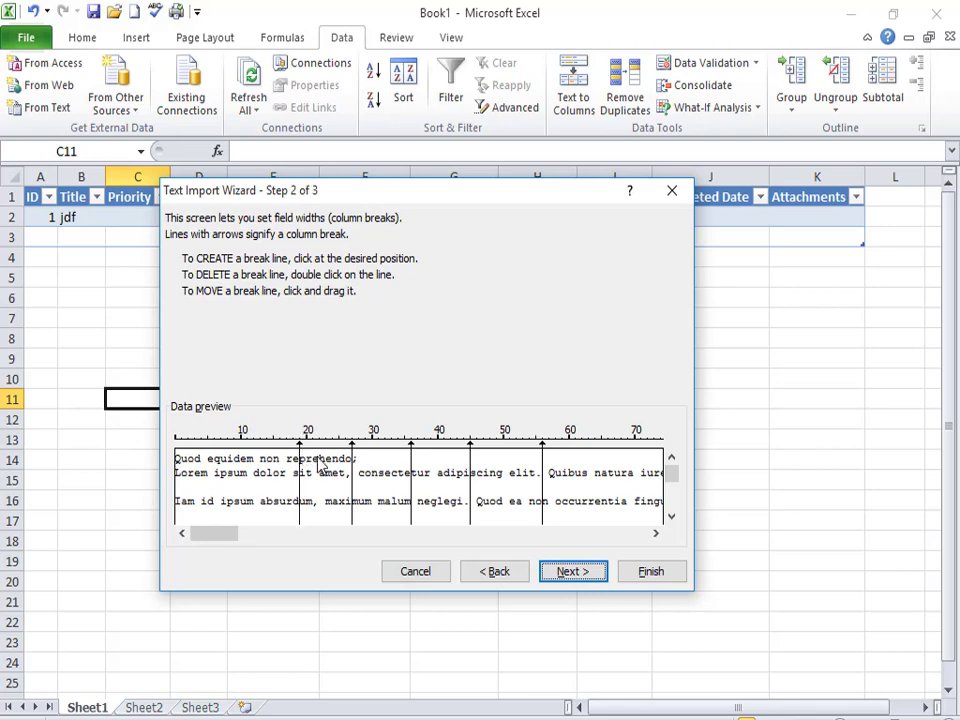
left_click(491, 574)
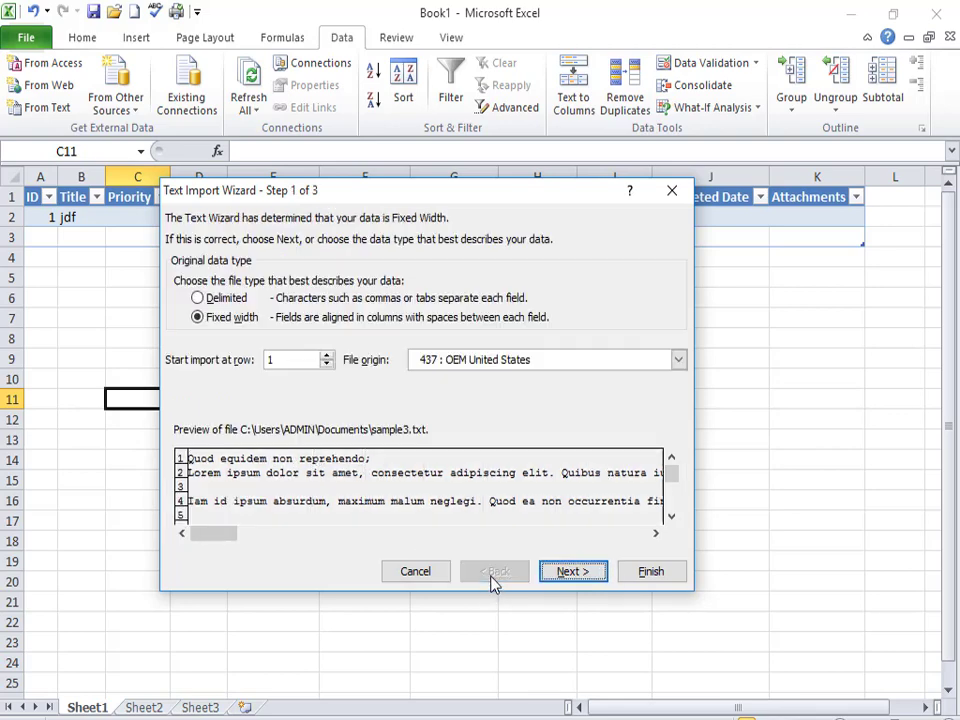
Set the data type back to Delimited with Space as the delimiter and continue to the column data formats
left_click(226, 299)
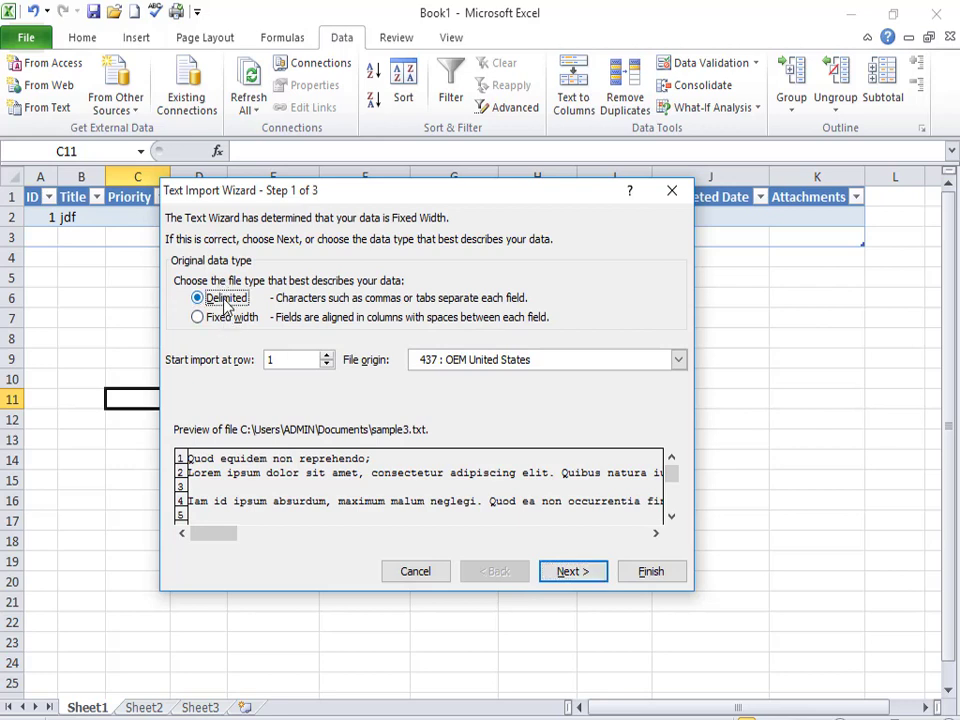
left_click(583, 572)
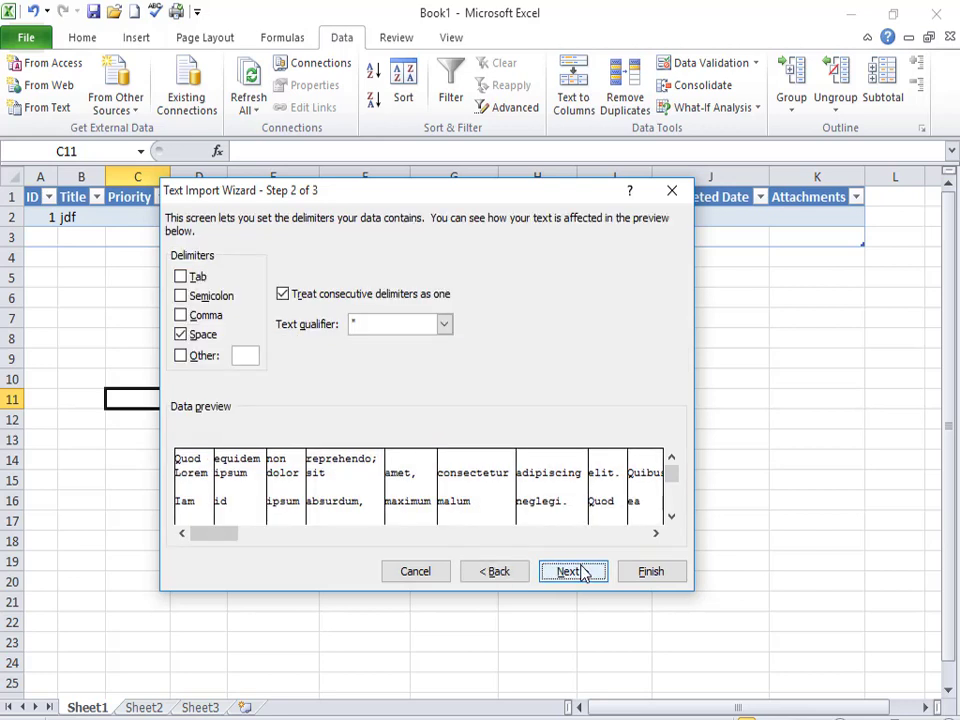
left_click(195, 340)
left_click(193, 338)
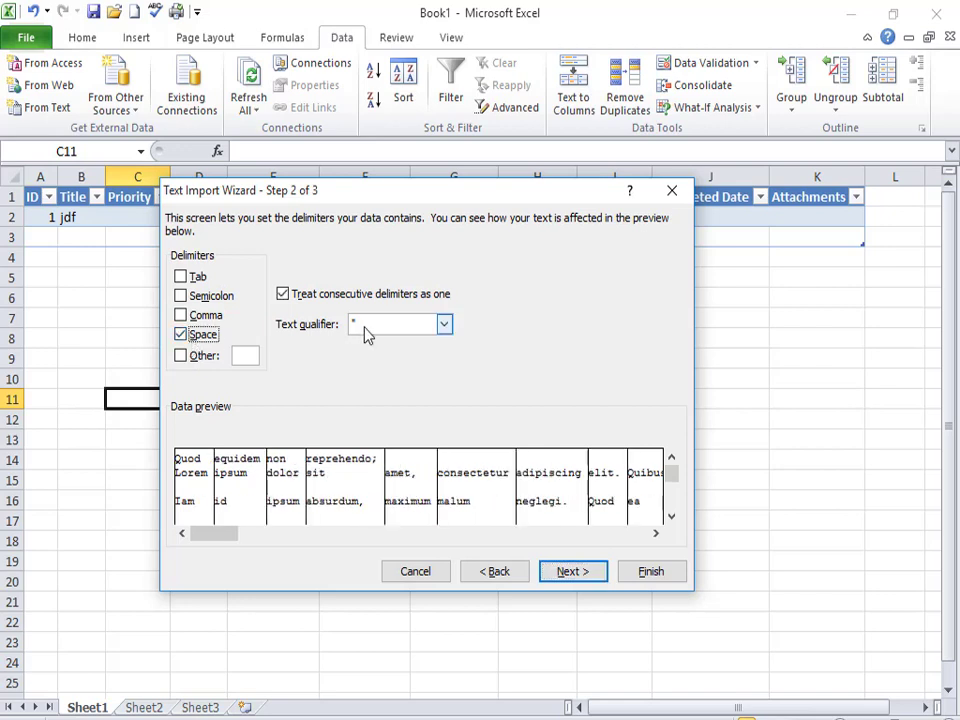
left_click(569, 572)
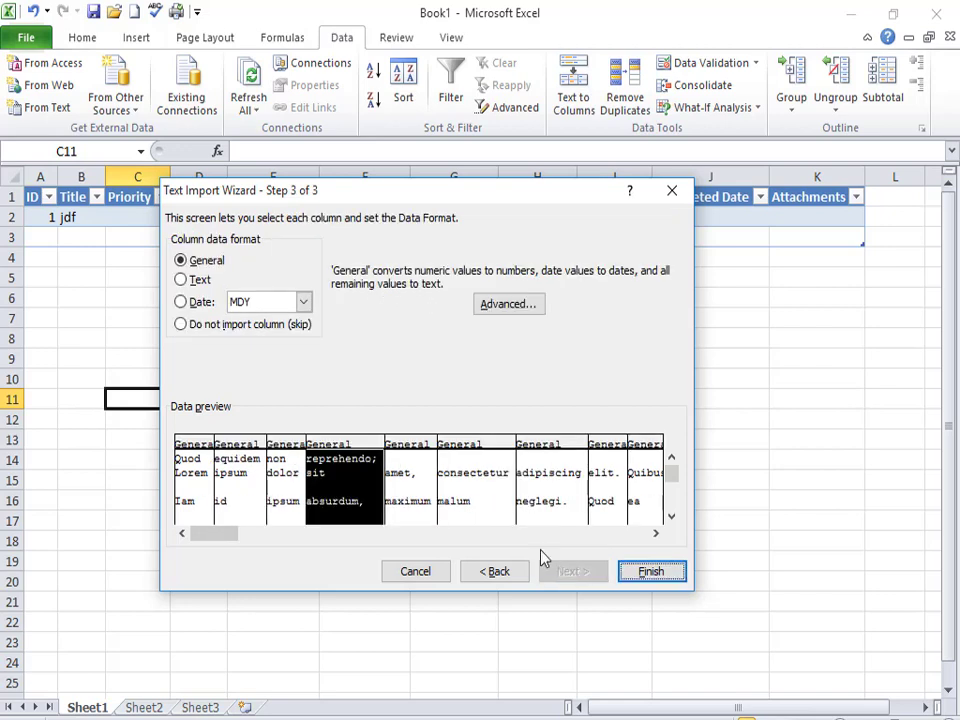
Try the Text and MDY date formats on the fourth preview column and return it to General
left_click(181, 280)
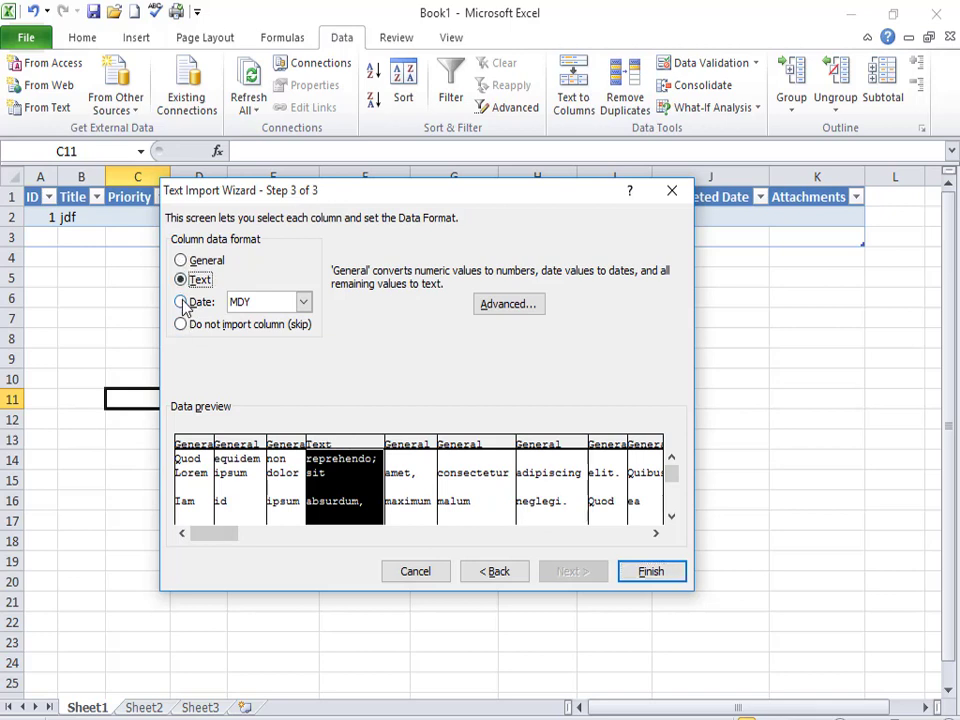
left_click(182, 302)
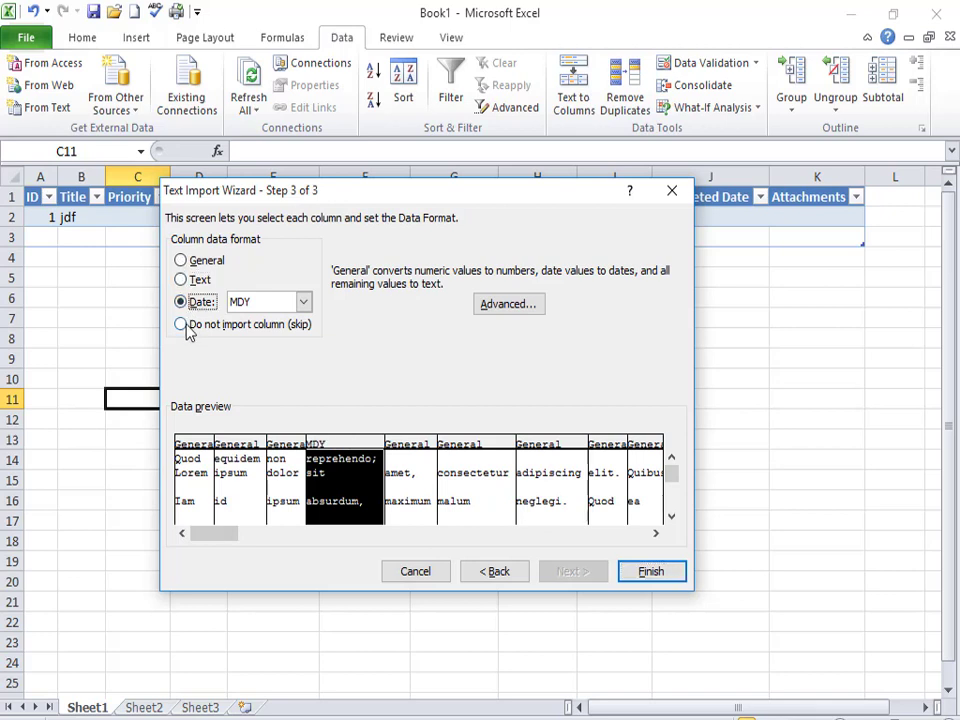
left_click(181, 260)
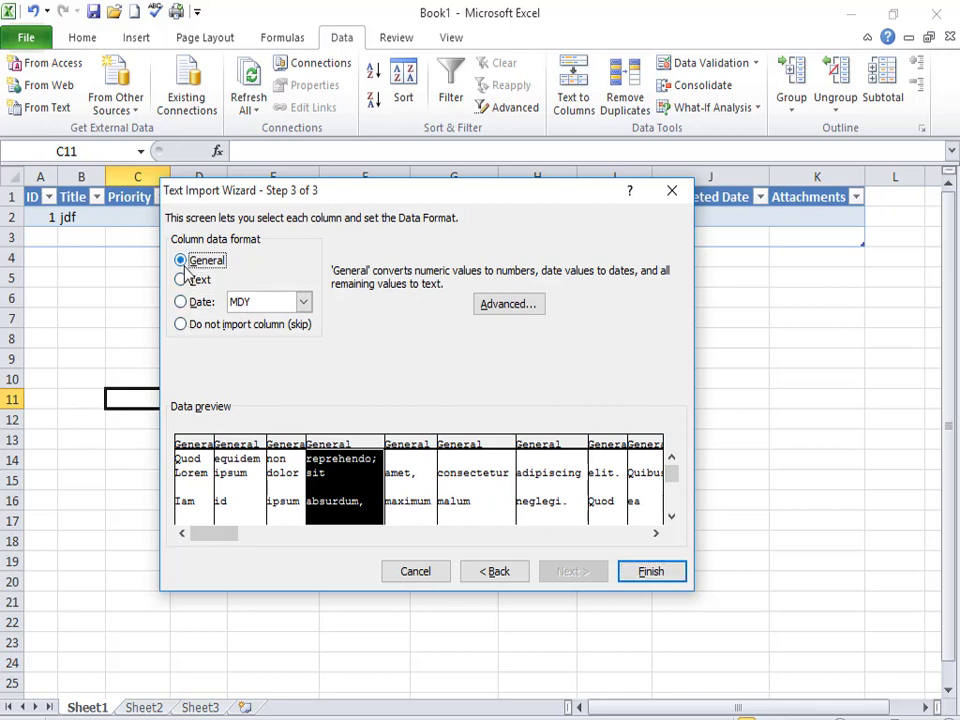
Finish the text import and place the data in the existing worksheet Sheet2, starting at cell A1
left_click(656, 574)
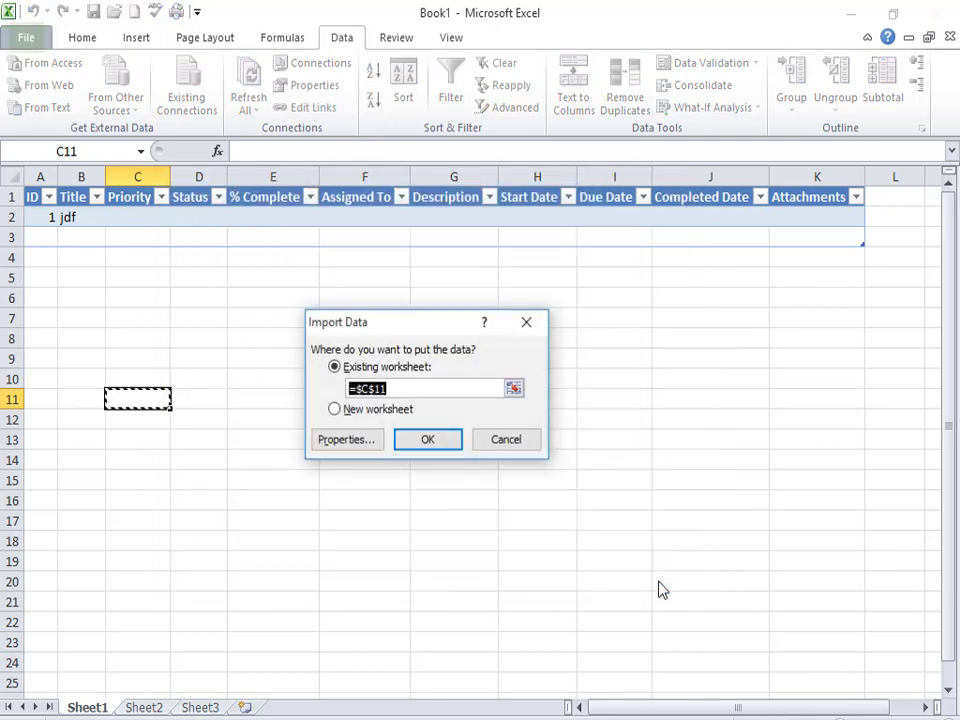
left_click(148, 707)
left_click(41, 199)
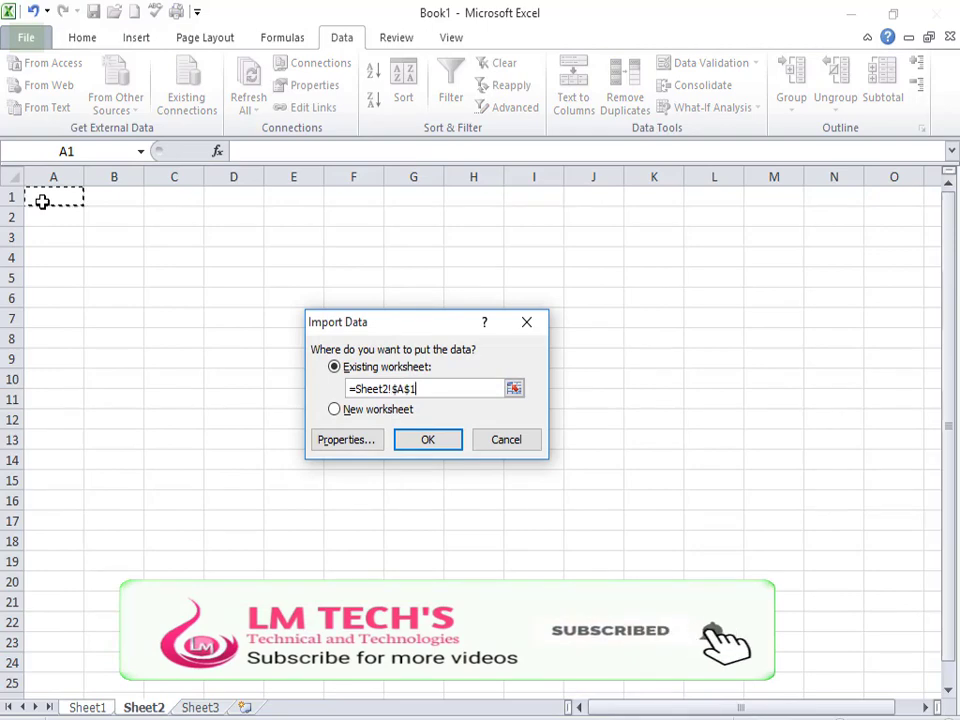
left_click(429, 446)
Examine the imported text on Sheet2 and how its words are split across the cells
scroll(210, 324, "down", 5)
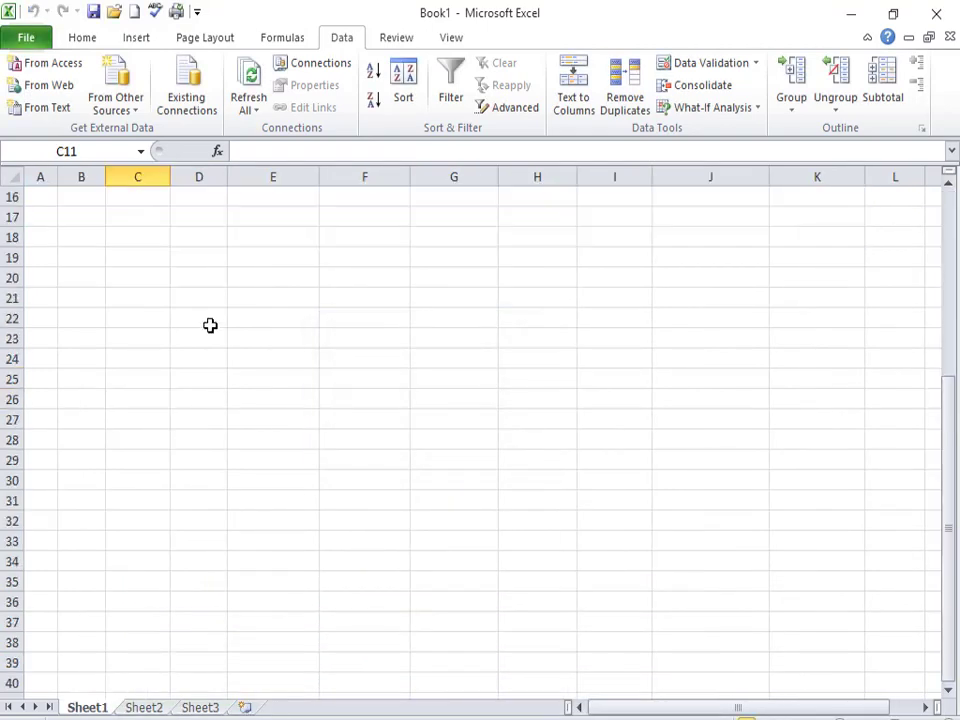
scroll(210, 323, "up", 5)
left_click(143, 705)
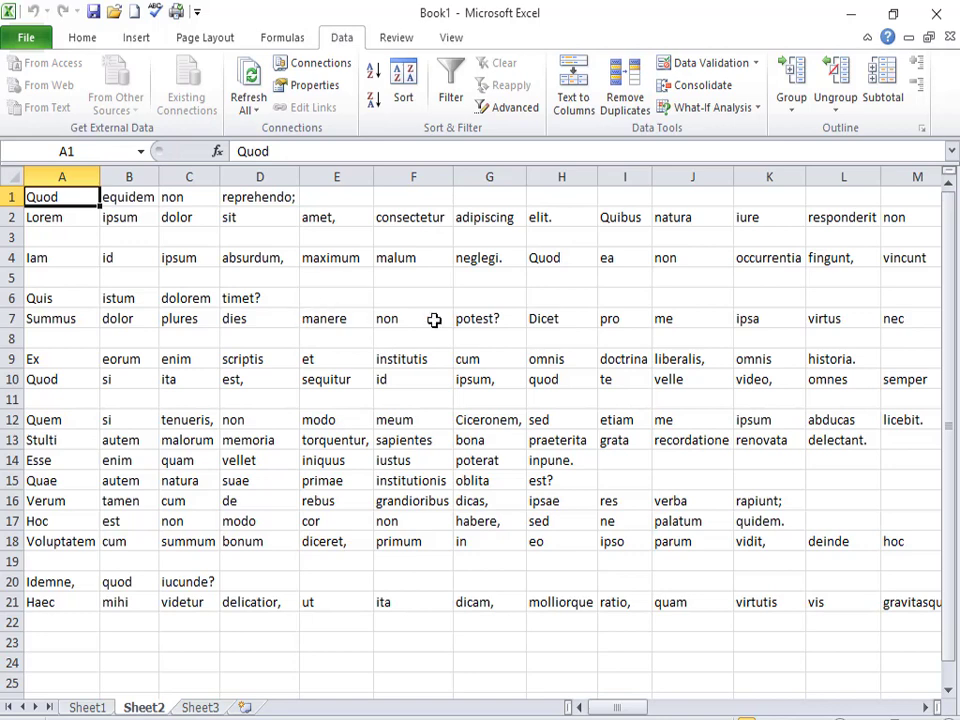
left_click_drag(904, 648, 80, 200)
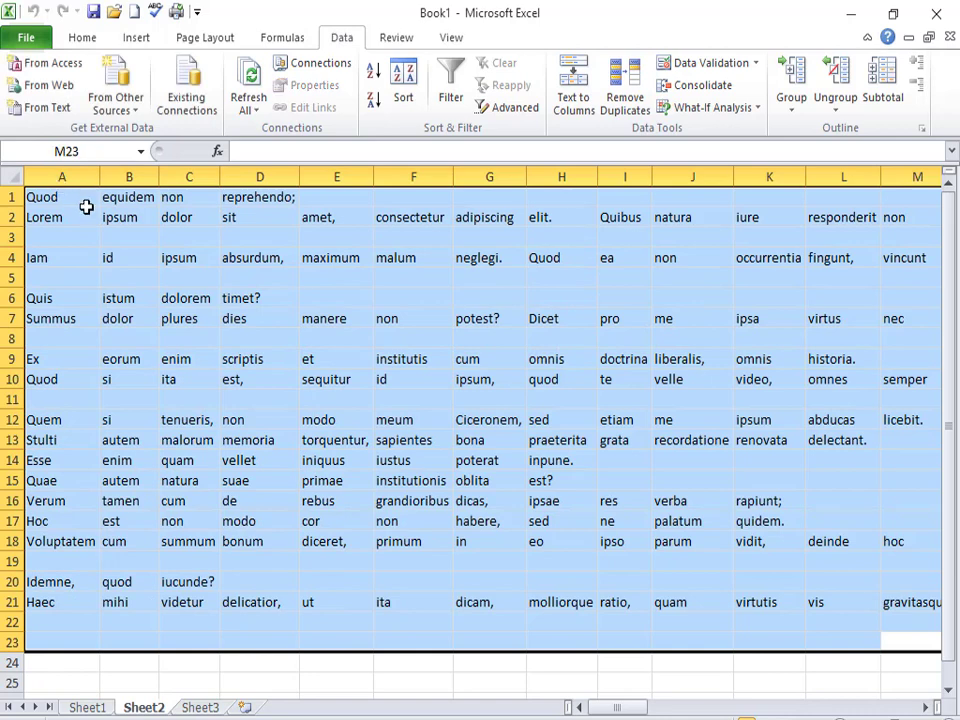
left_click(258, 322)
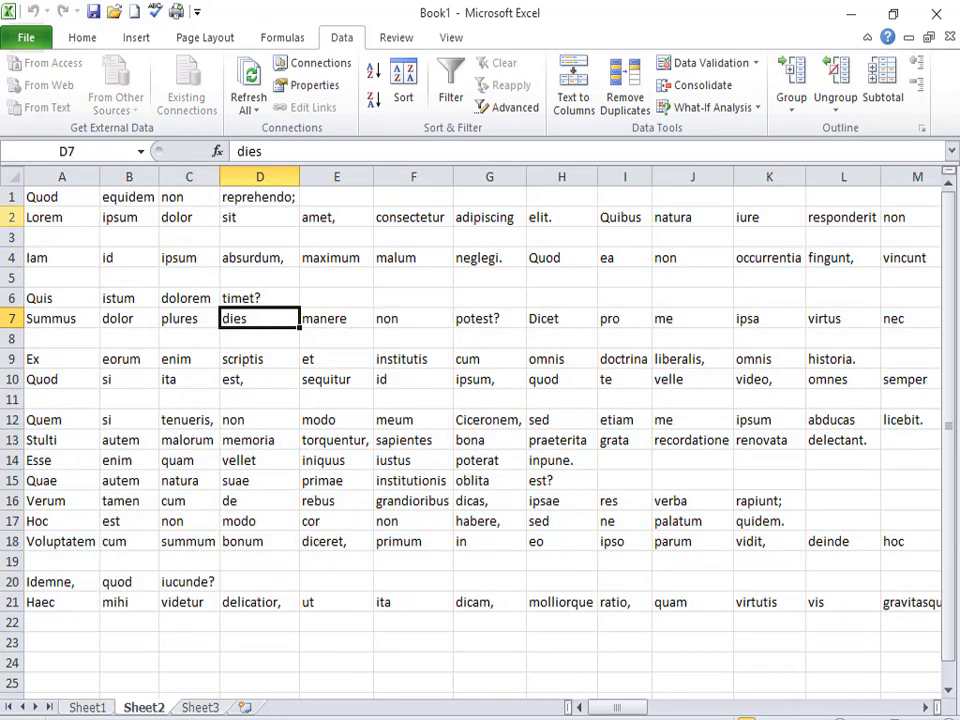
left_click(120, 300)
left_click(343, 435)
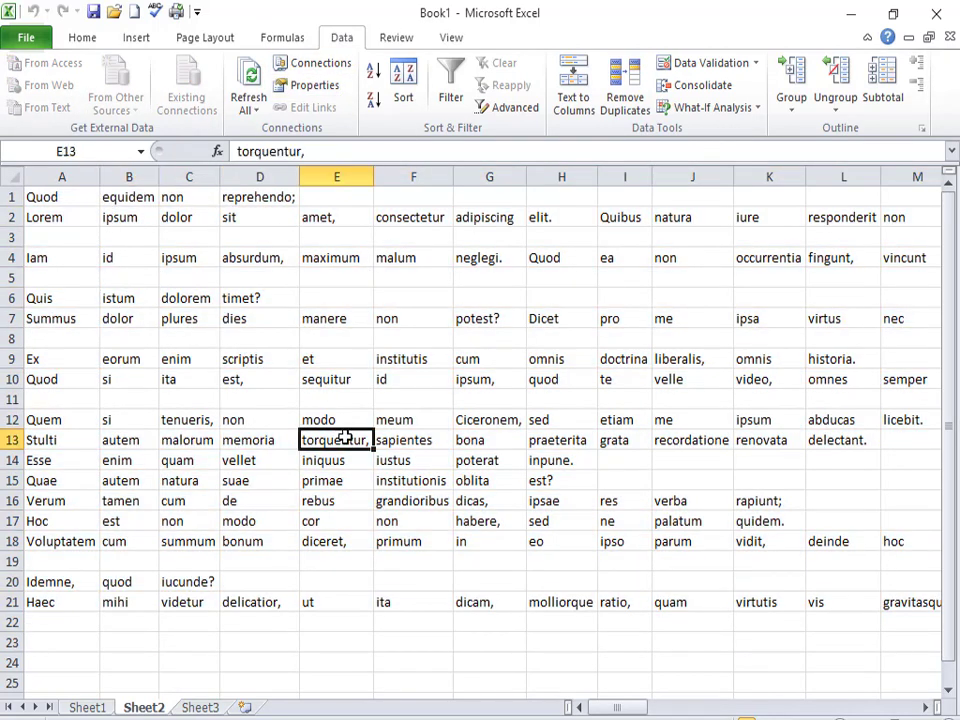
left_click(315, 660)
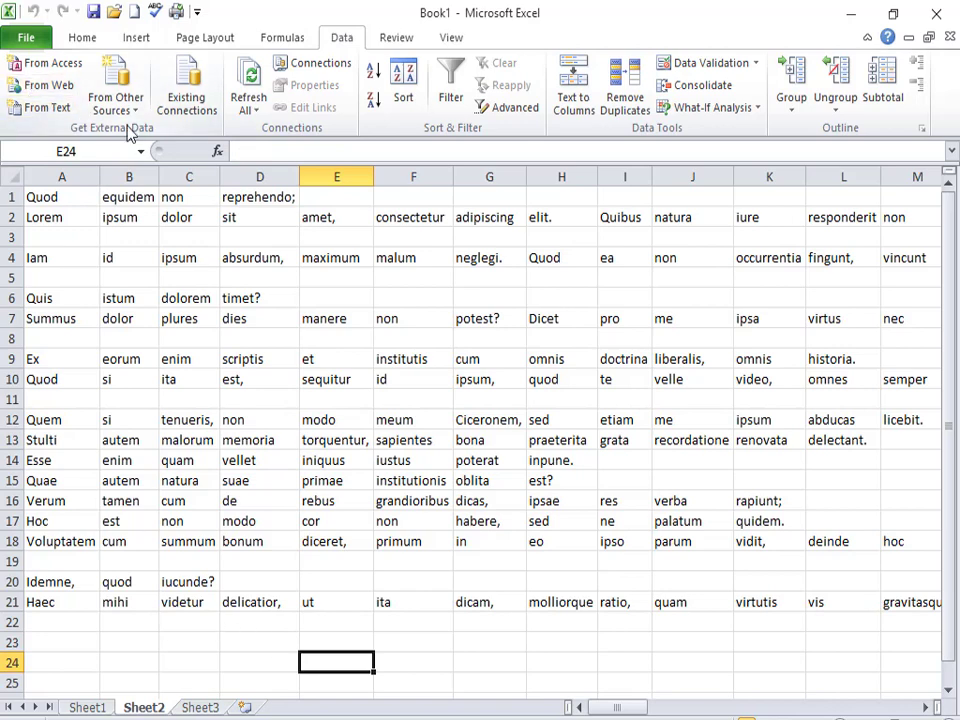
Look over the data connection wizard for a SQL Server source, including its server name and log-on options, and cancel it
left_click(120, 108)
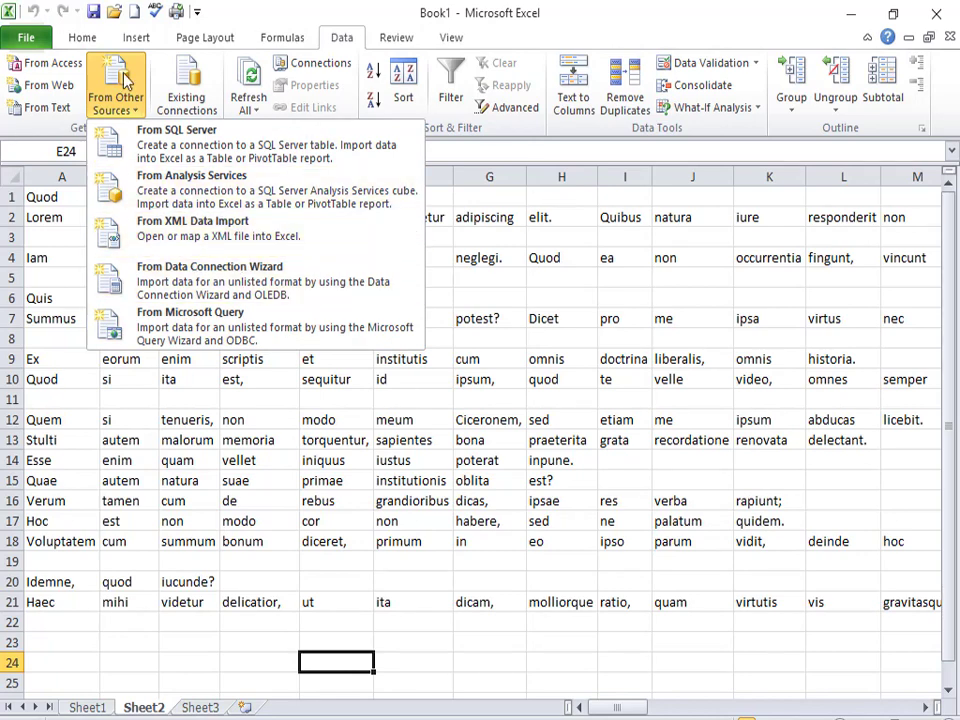
left_click(167, 152)
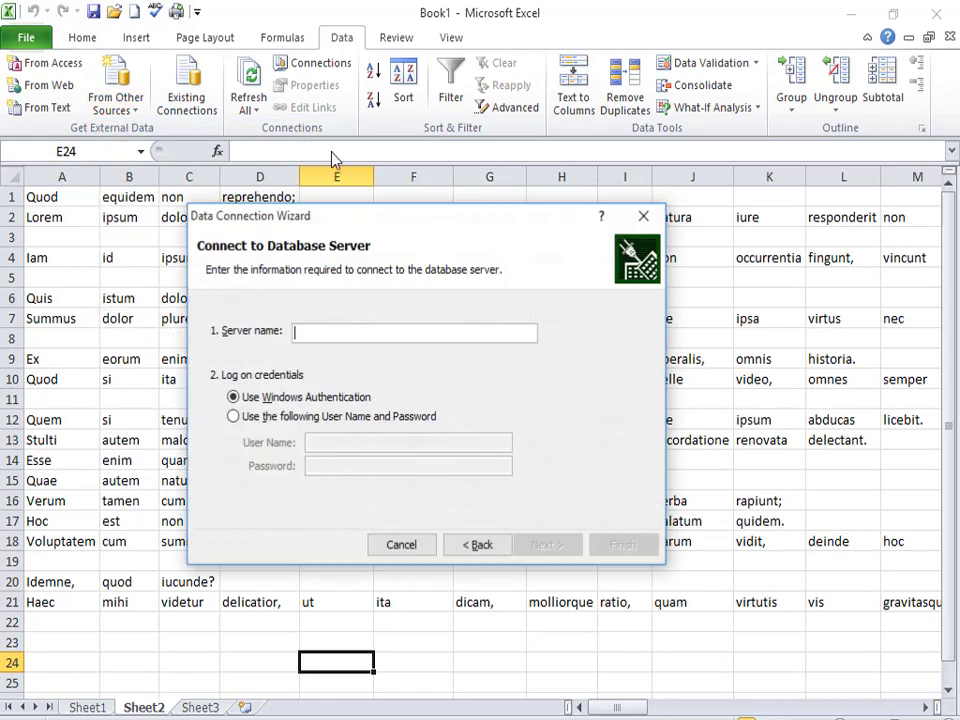
left_click_drag(375, 215, 354, 183)
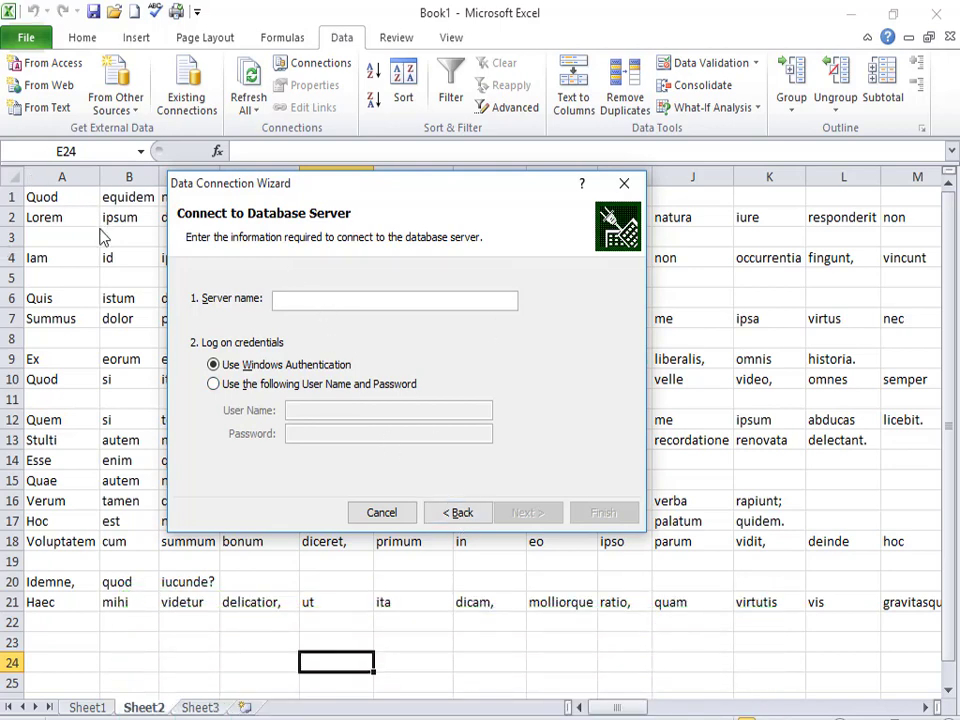
left_click(482, 518)
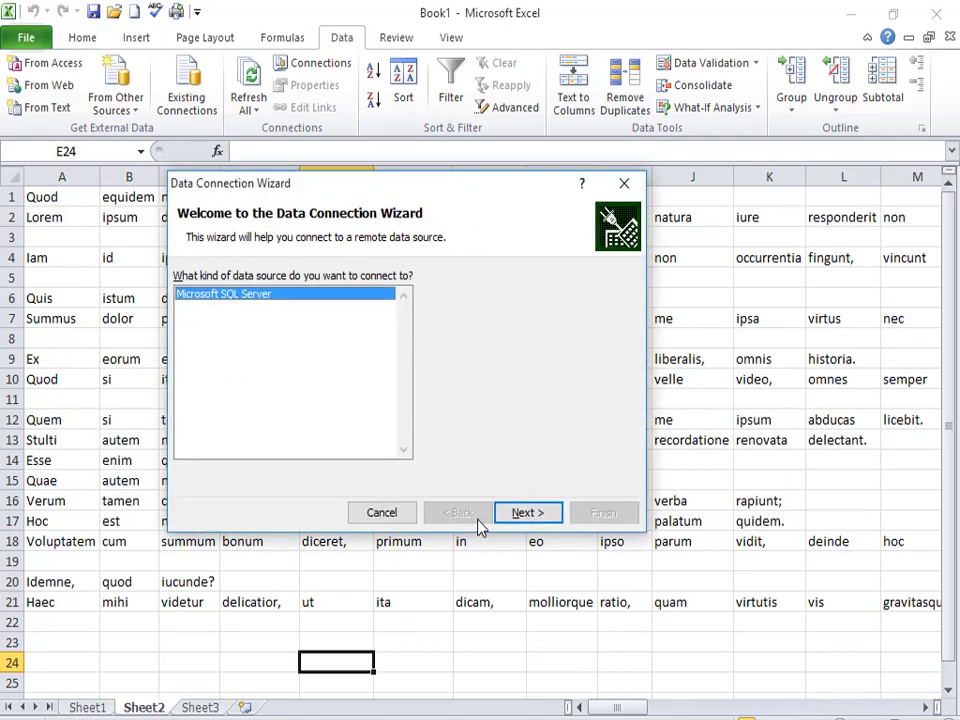
left_click(625, 184)
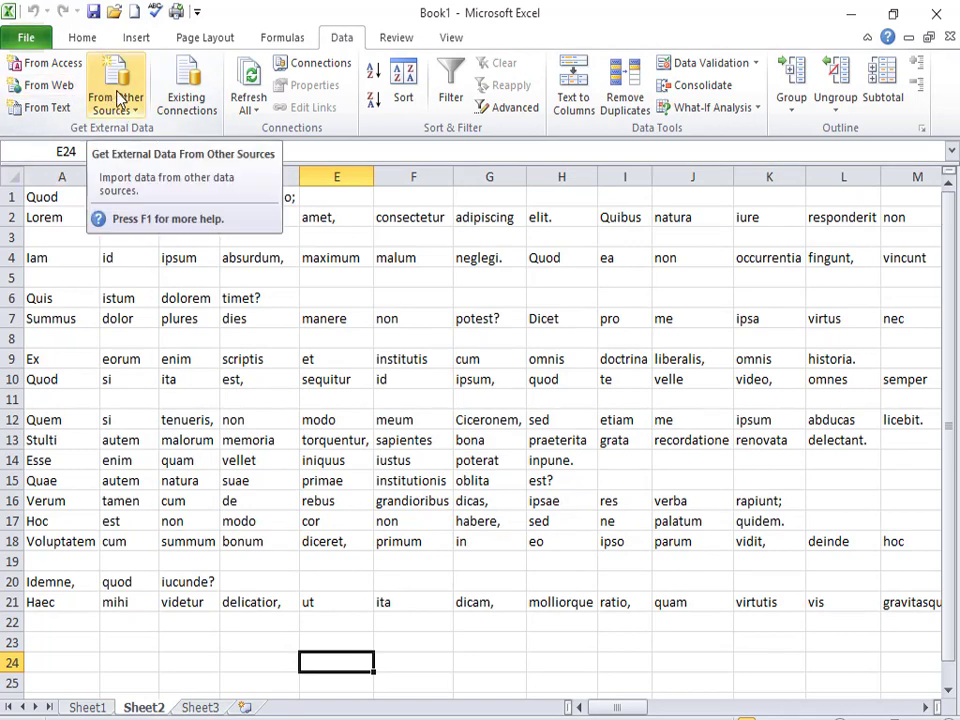
Import the existing connection MSN MoneyCentral Investor Currency Rates into Sheet2 at cell E24
left_click(197, 114)
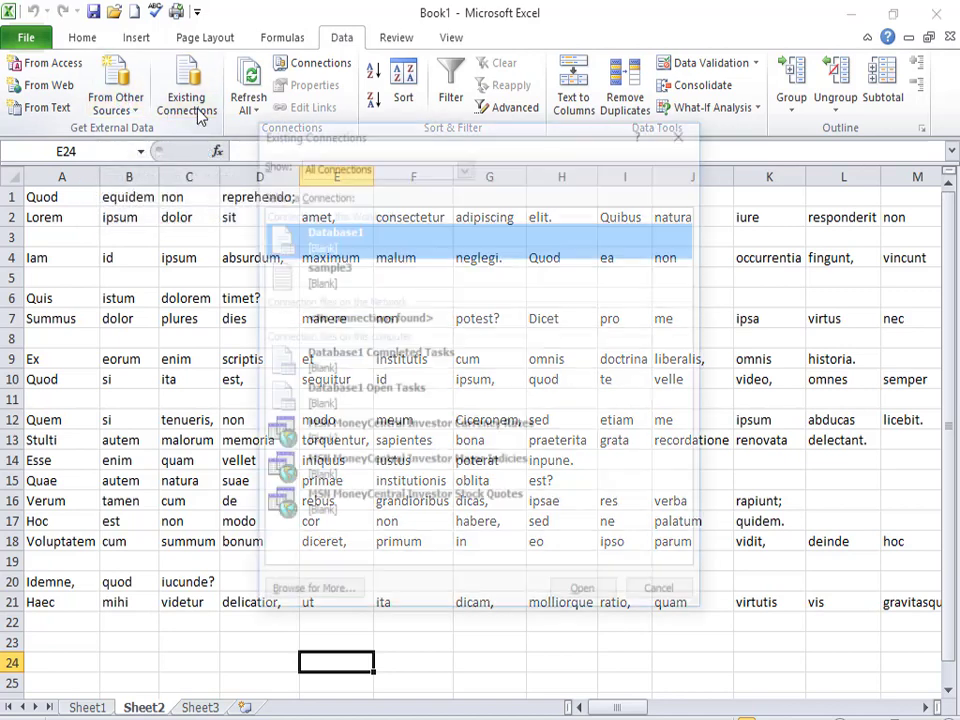
left_click(356, 449)
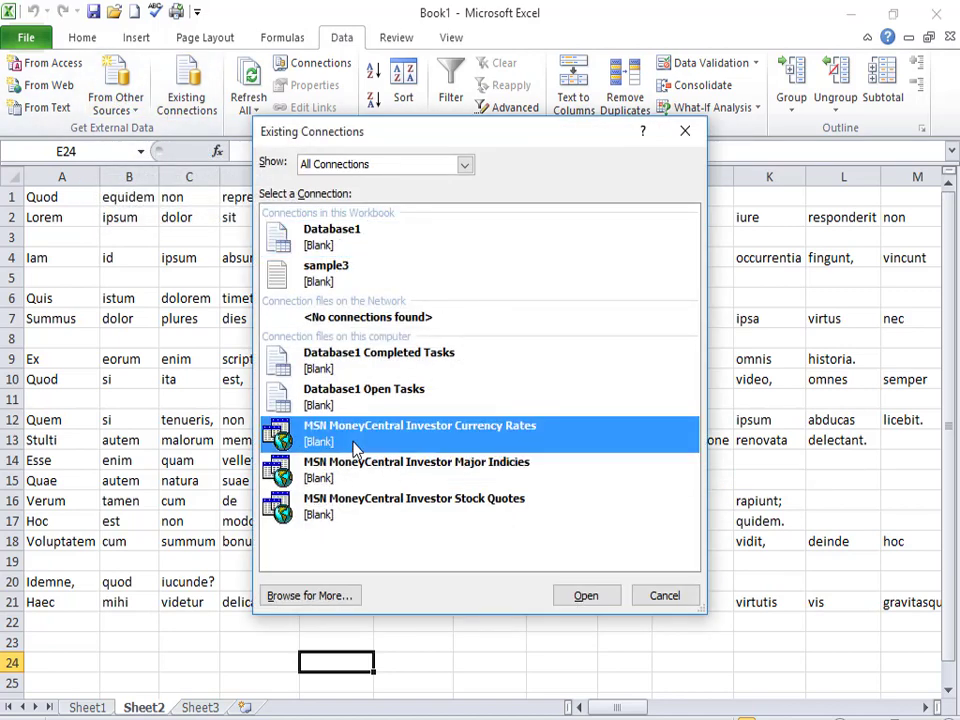
left_click(588, 598)
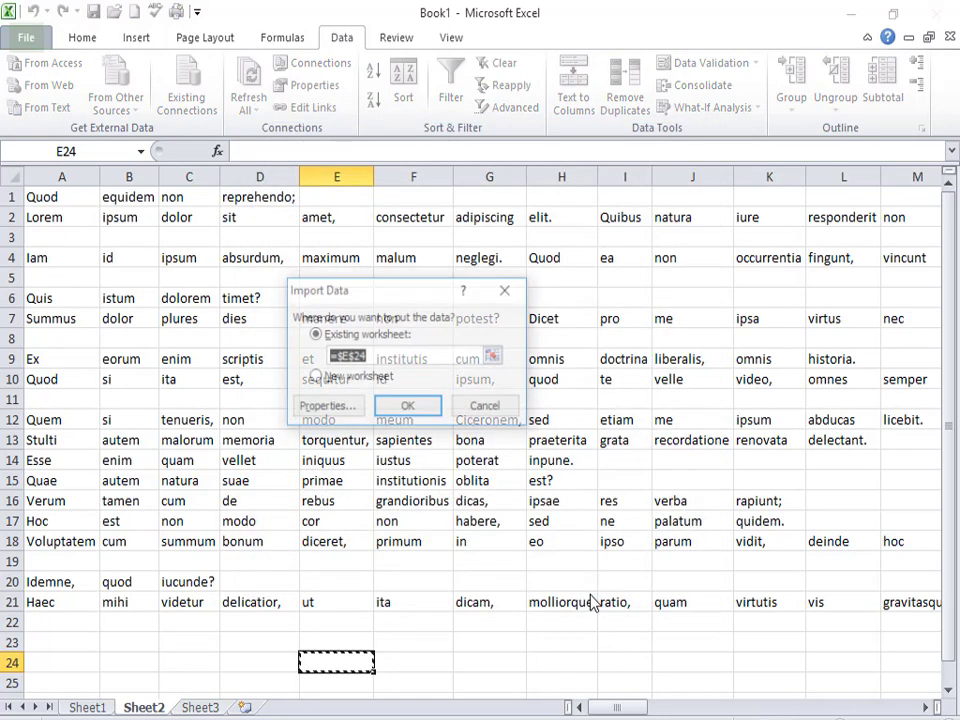
left_click(398, 408)
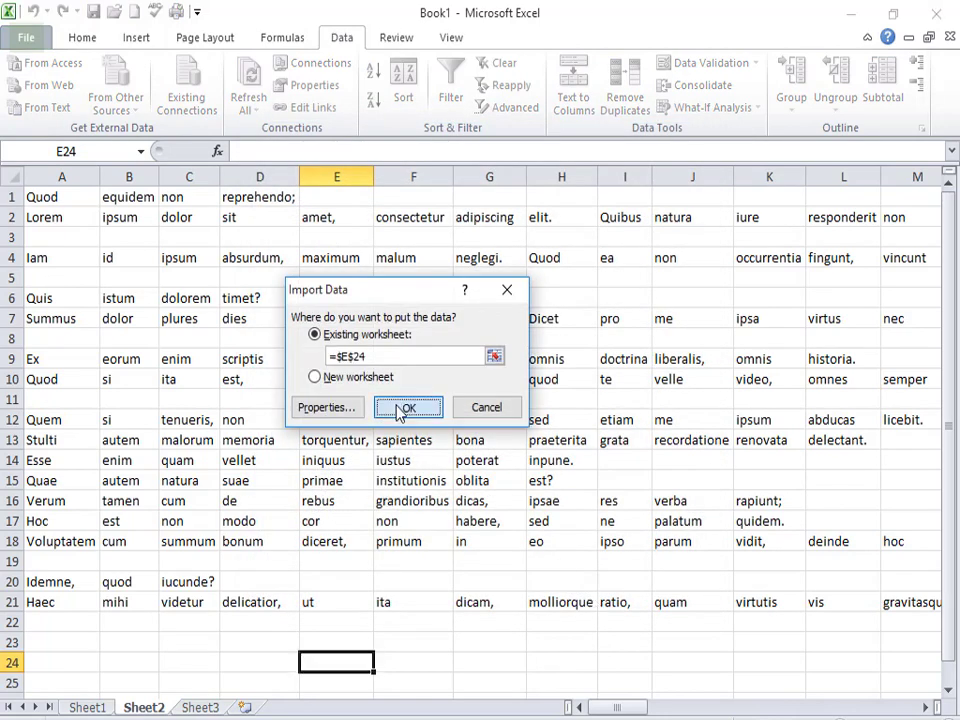
scroll(400, 428, "down", 6)
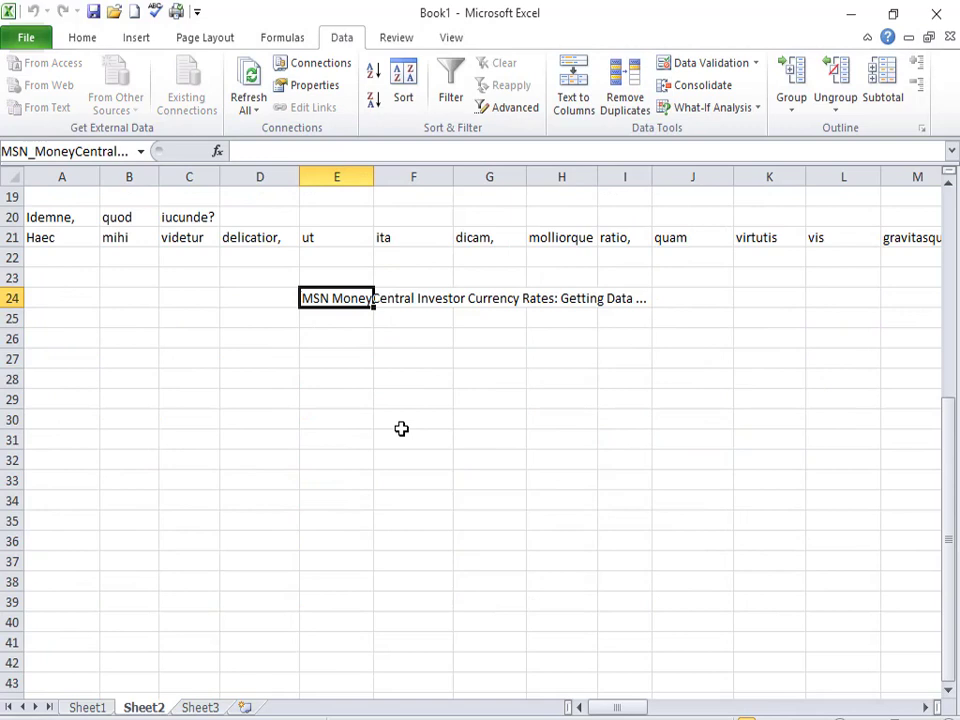
left_click(341, 358)
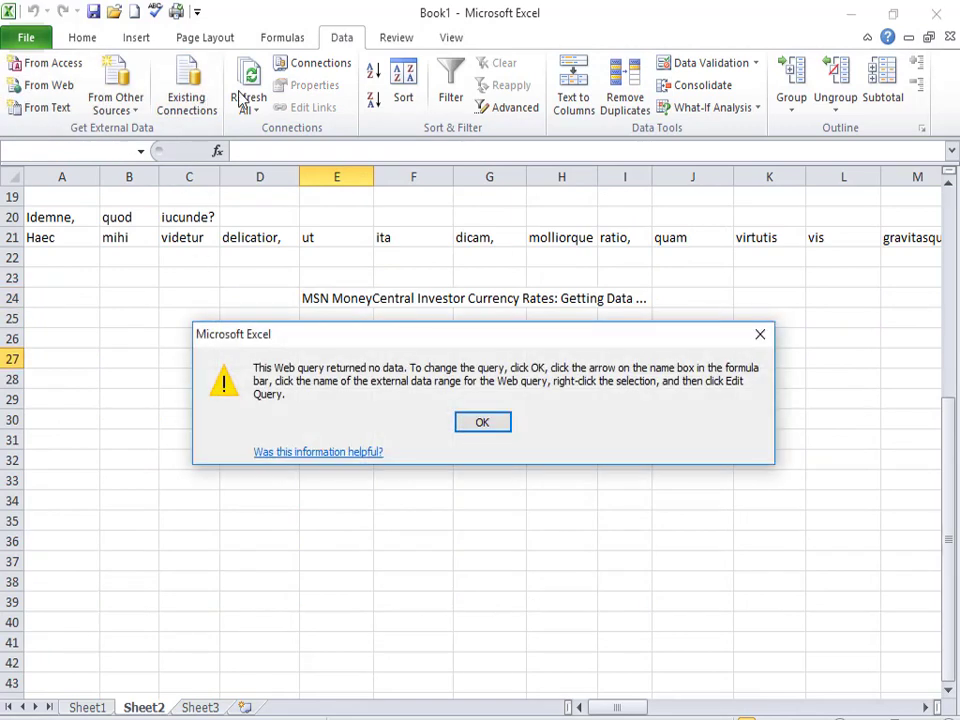
left_click(762, 339)
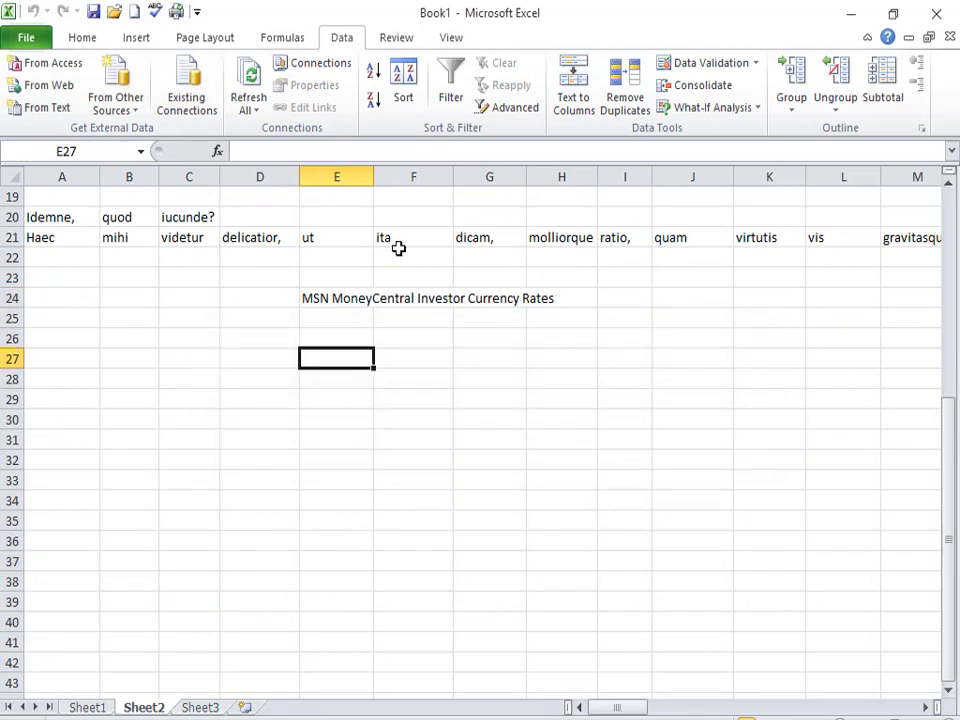
Try to refresh all data connections in the workbook, skipping the text file selection for sample3
left_click(250, 109)
left_click(264, 132)
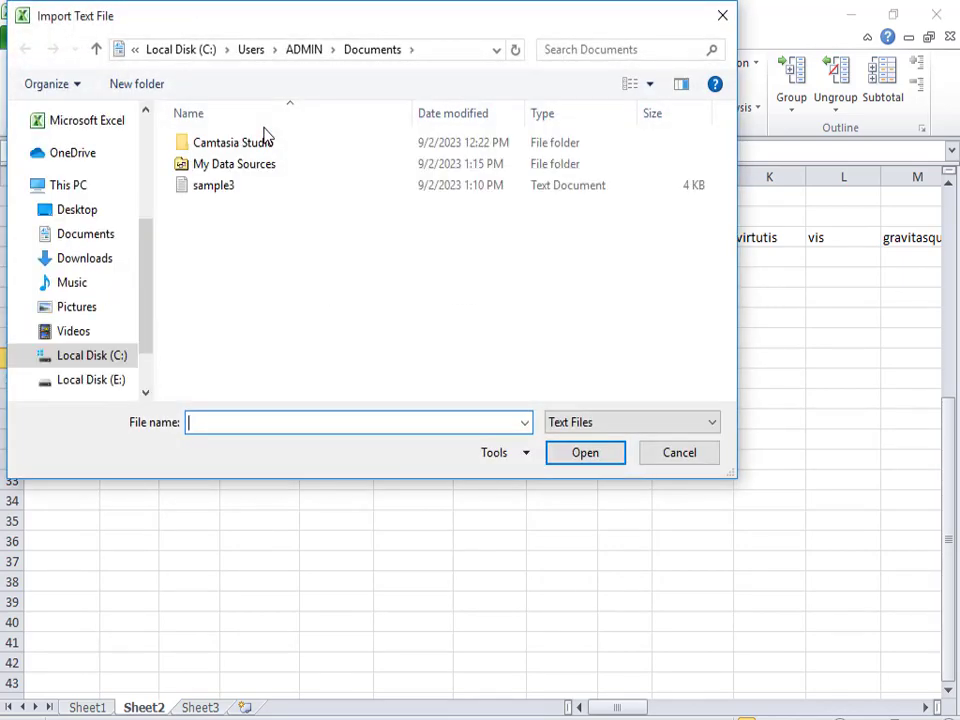
key("Escape")
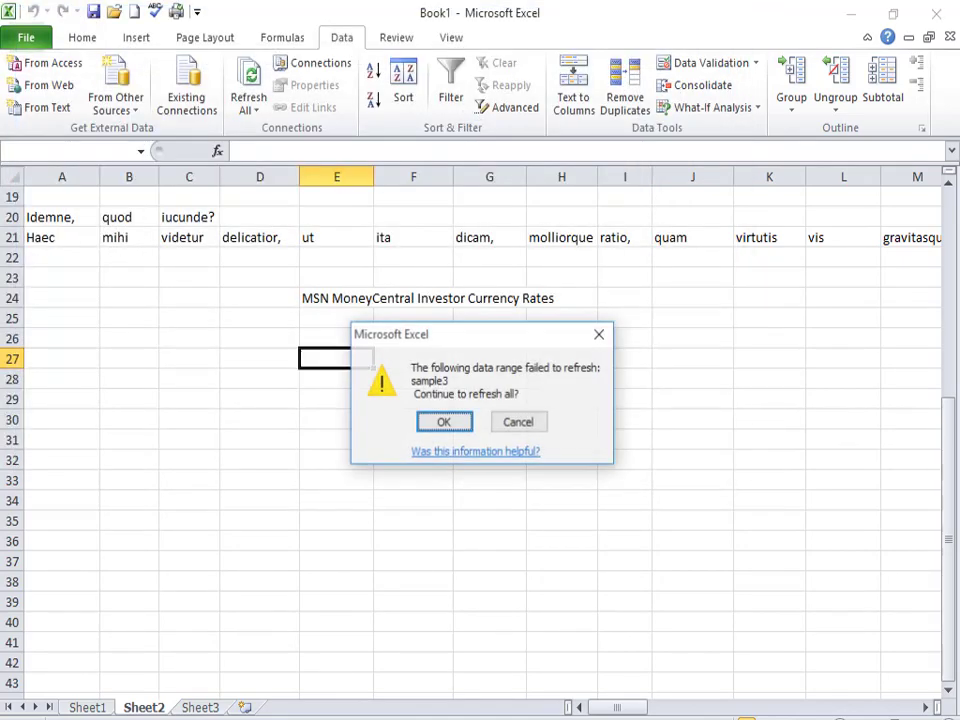
key("Return")
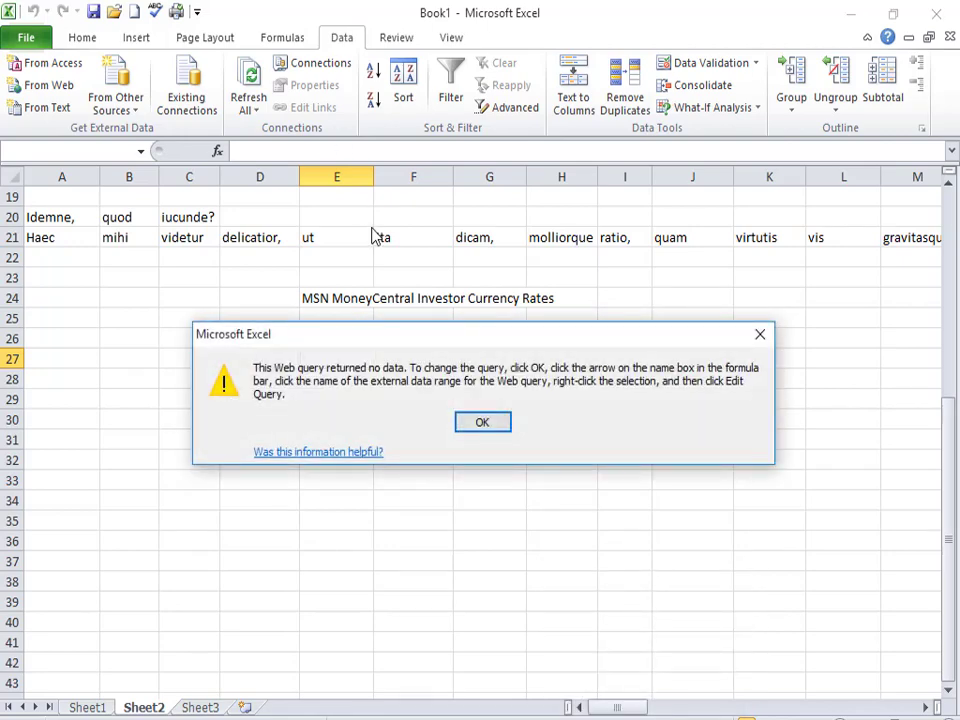
key("Return")
Examine the workbook's connections, including the Database1 connection properties and the connections available to add
left_click(287, 72)
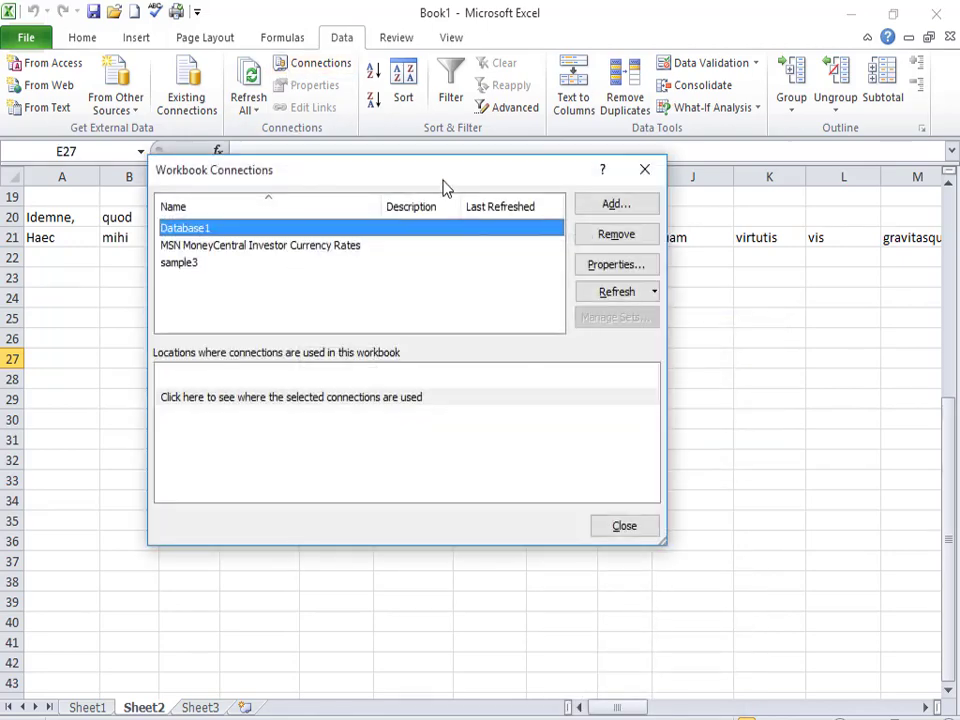
left_click(204, 247)
left_click(206, 231)
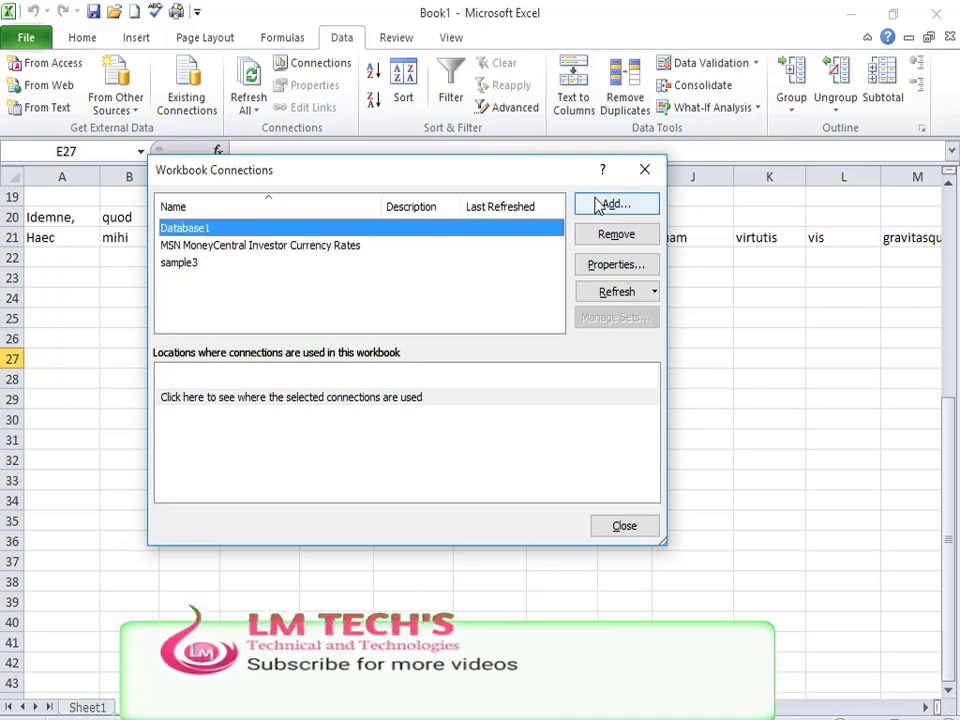
left_click(614, 263)
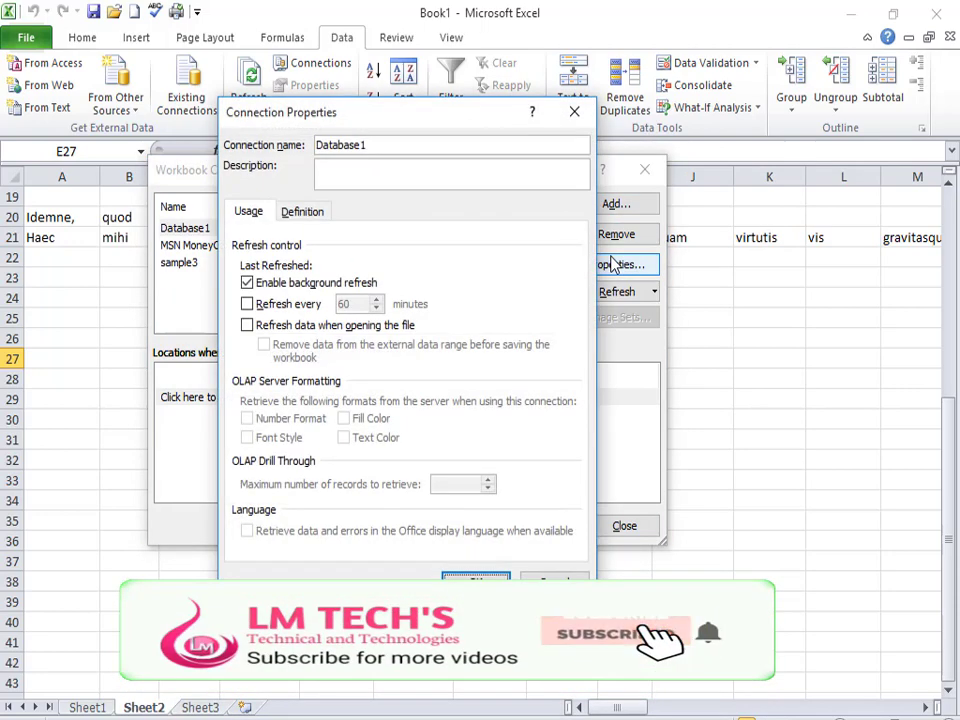
key("Escape")
left_click(601, 206)
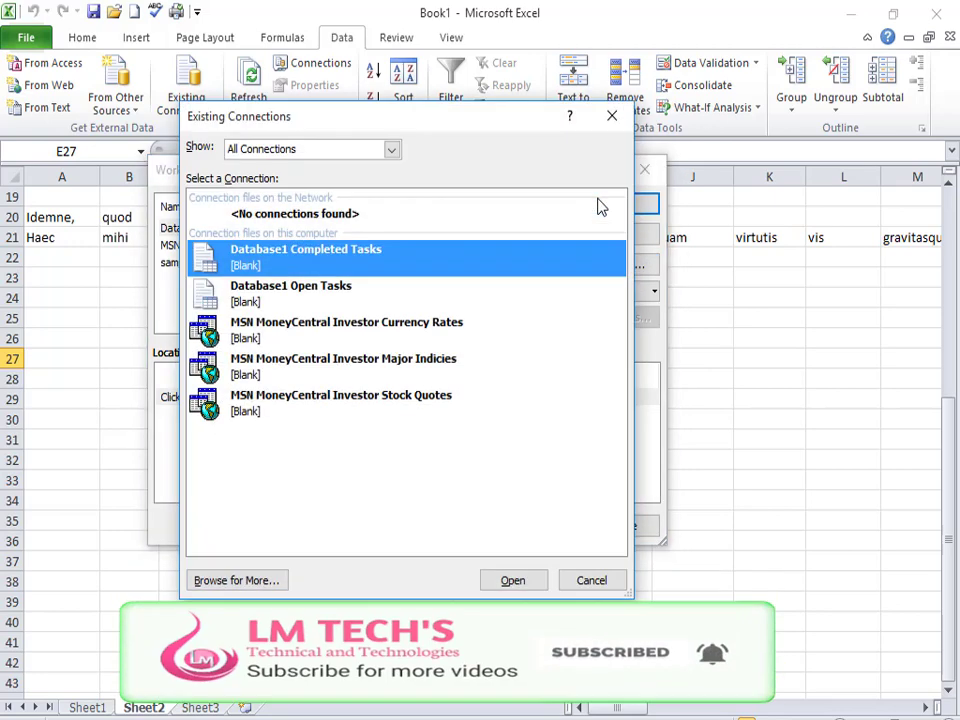
key("Escape")
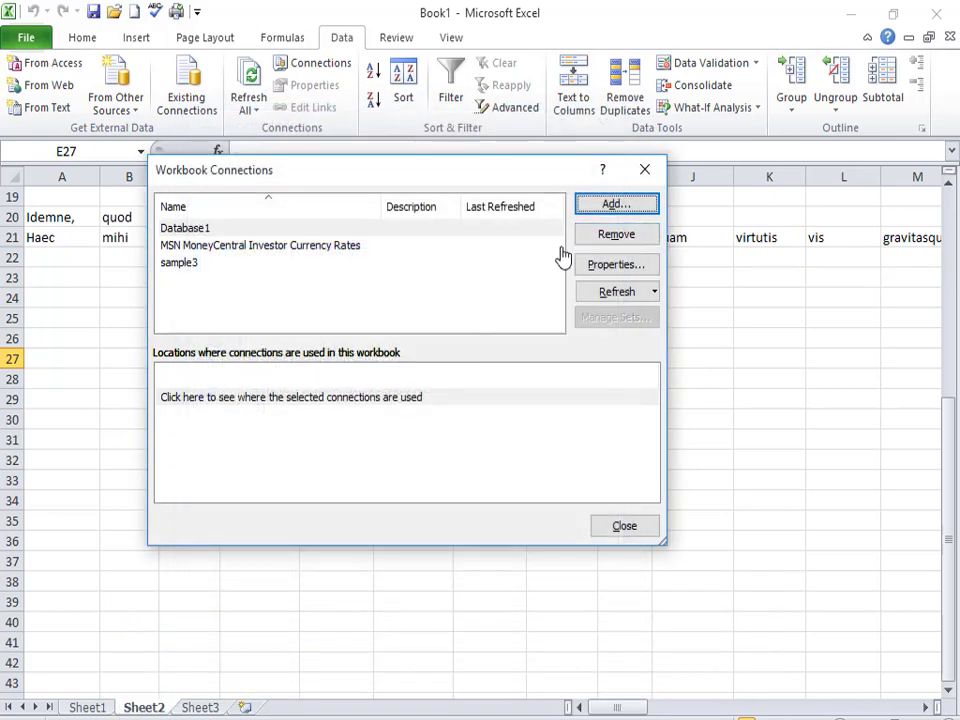
key("Escape")
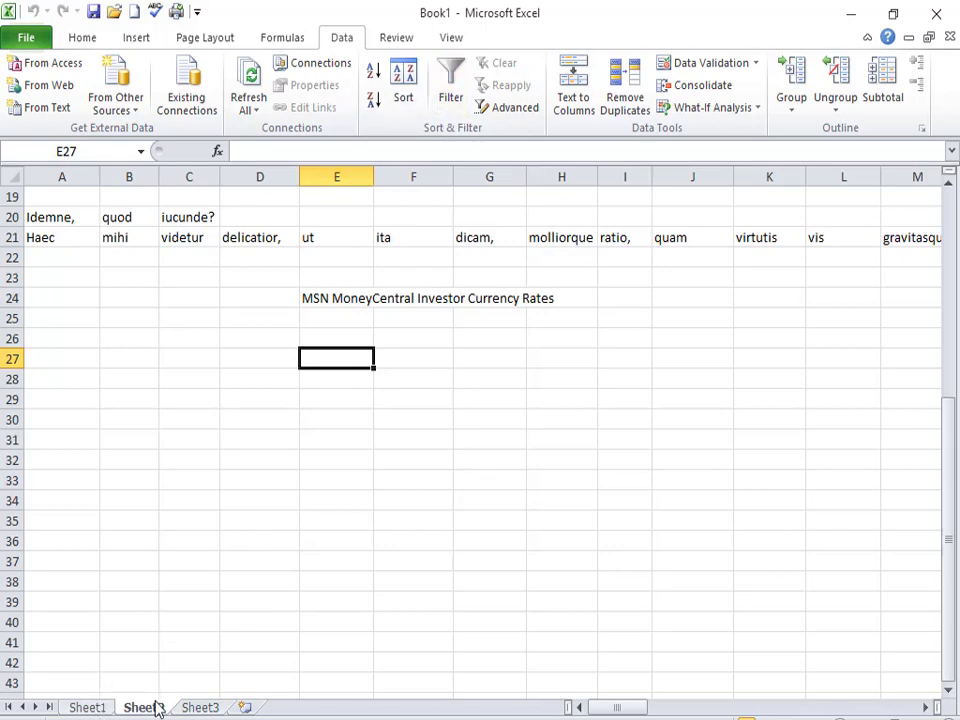
Try to apply a filter on Sheet2 and select the imported text in the range A1:K23
scroll(98, 517, "up", 6)
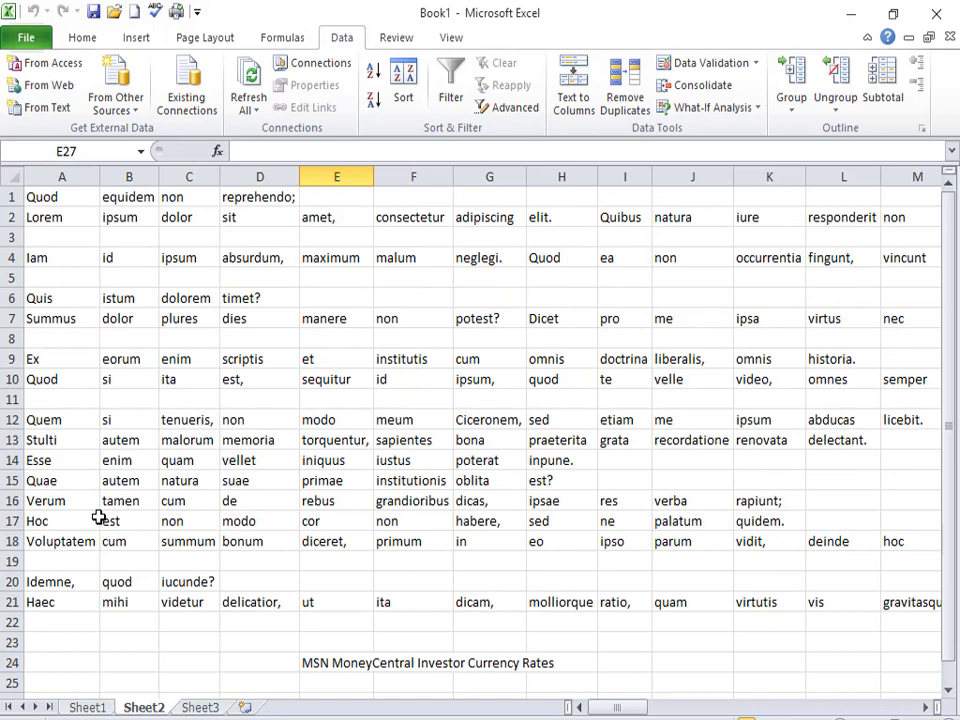
left_click(447, 100)
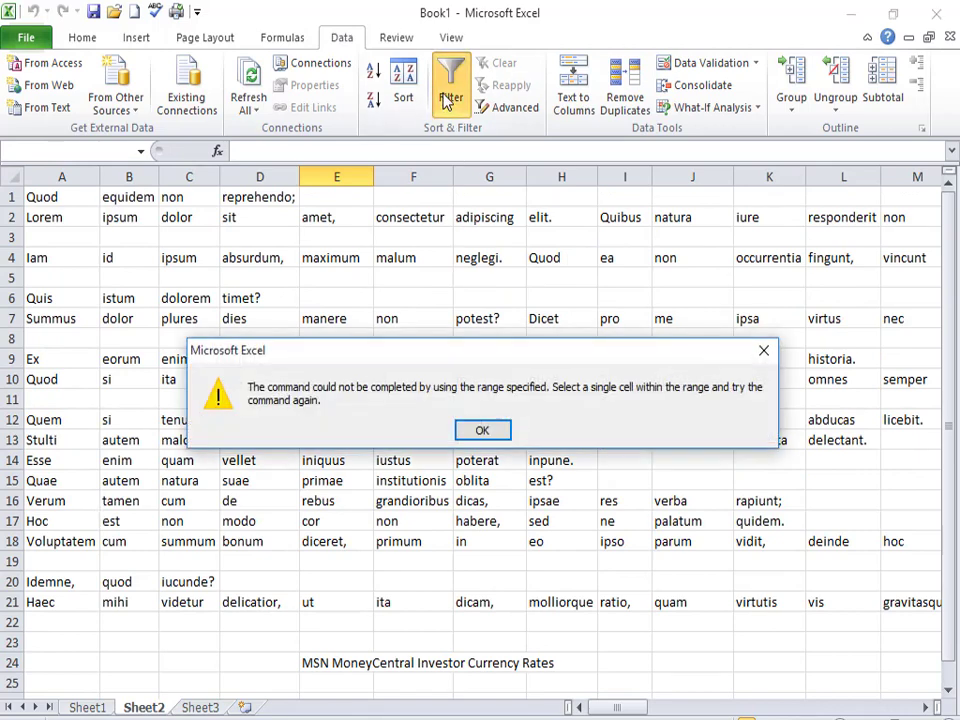
left_click(764, 350)
left_click_drag(55, 197, 783, 638)
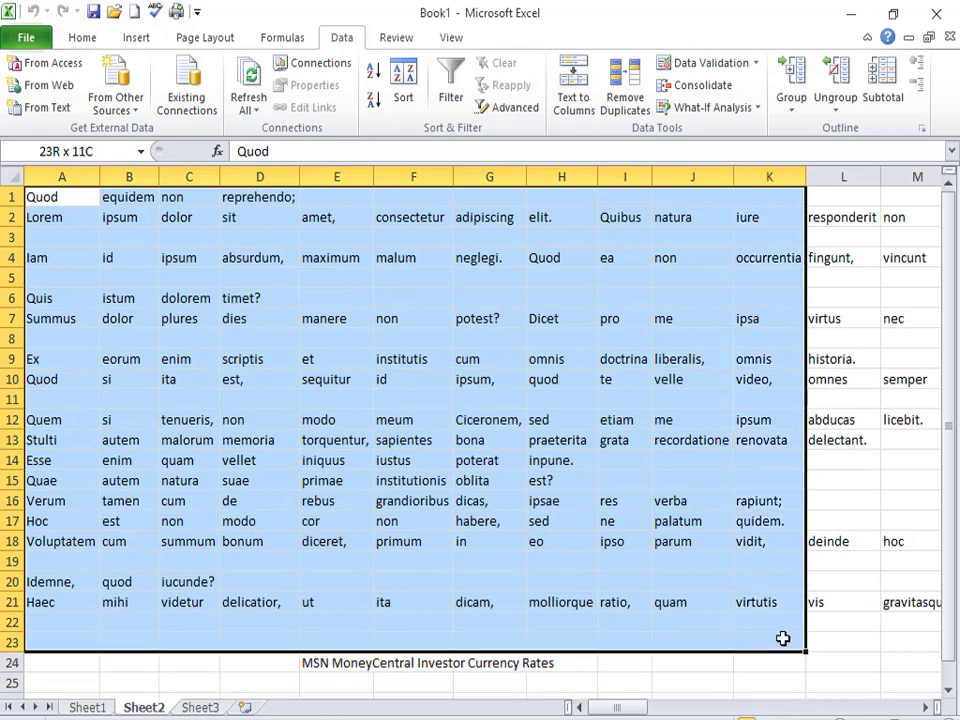
left_click(212, 364)
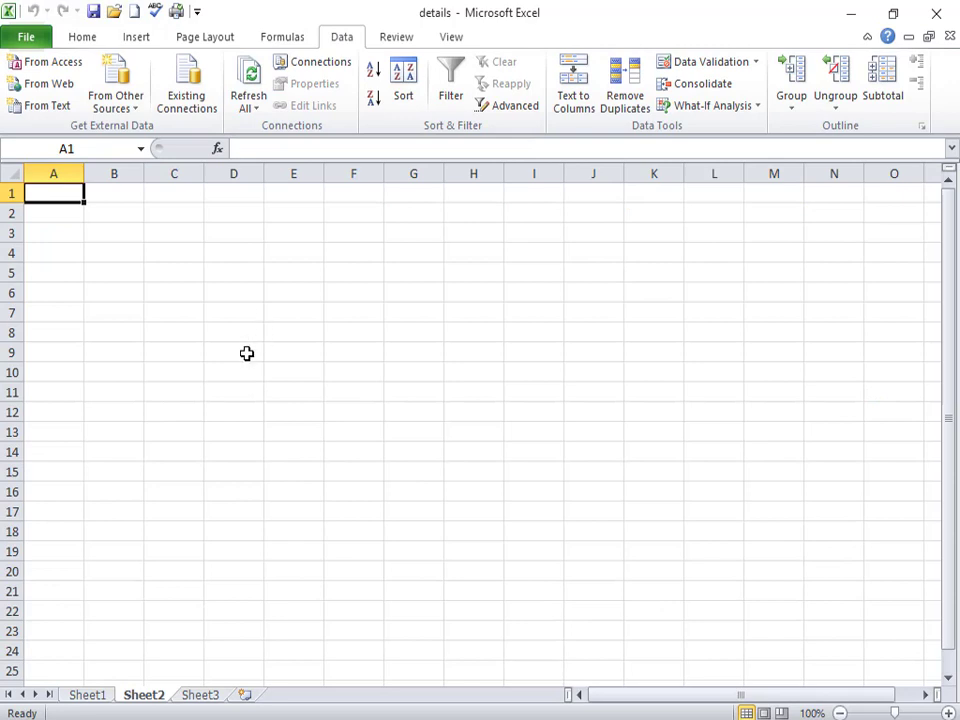
left_click(198, 326)
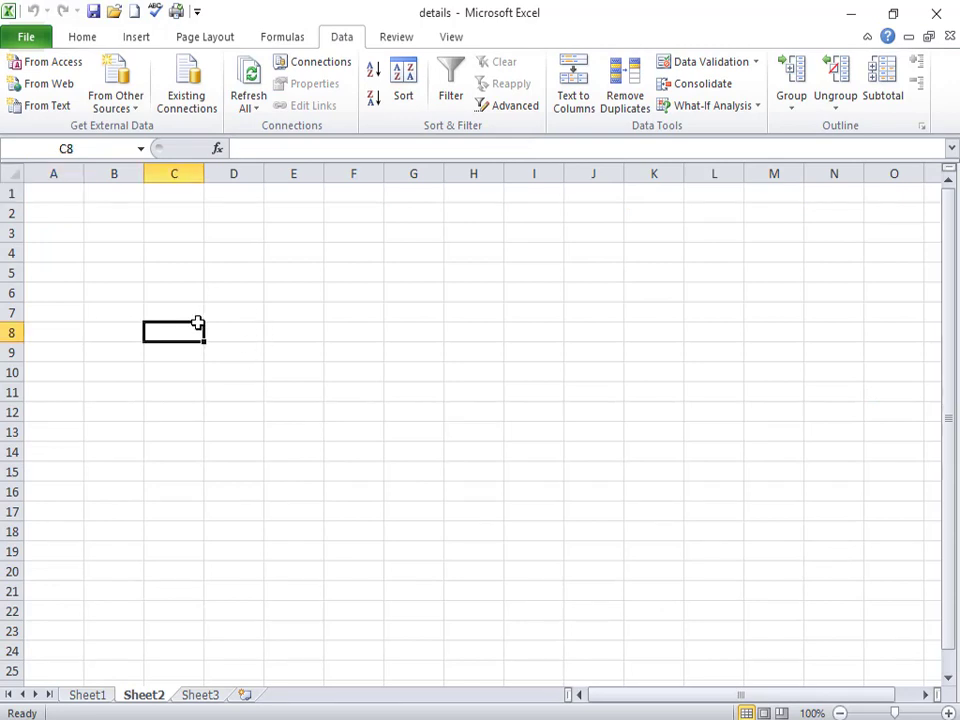
left_click(172, 234)
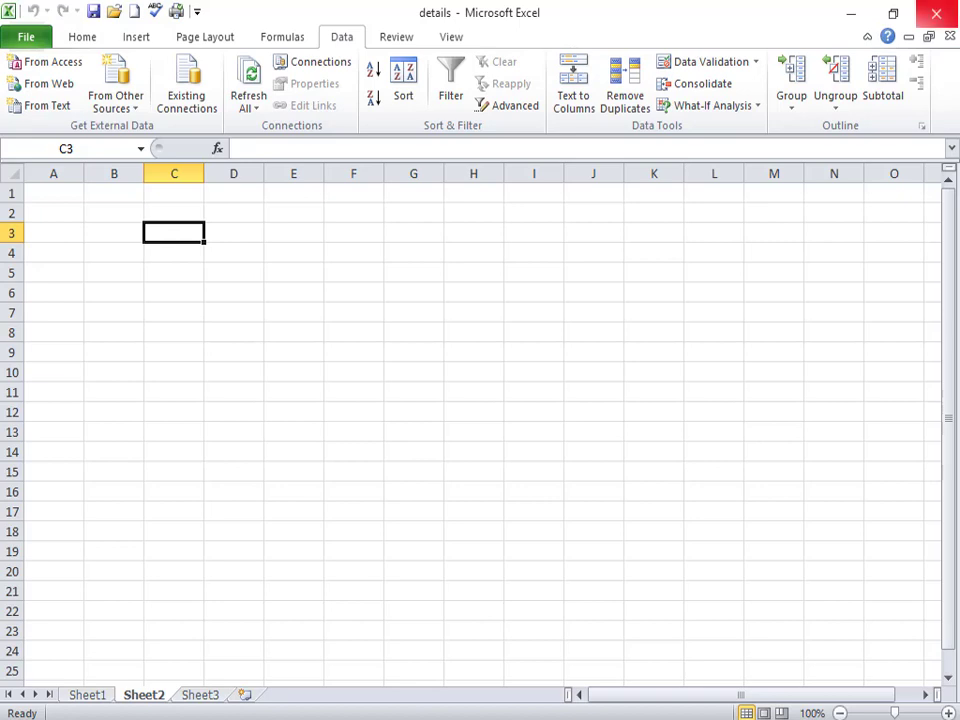
type("na")
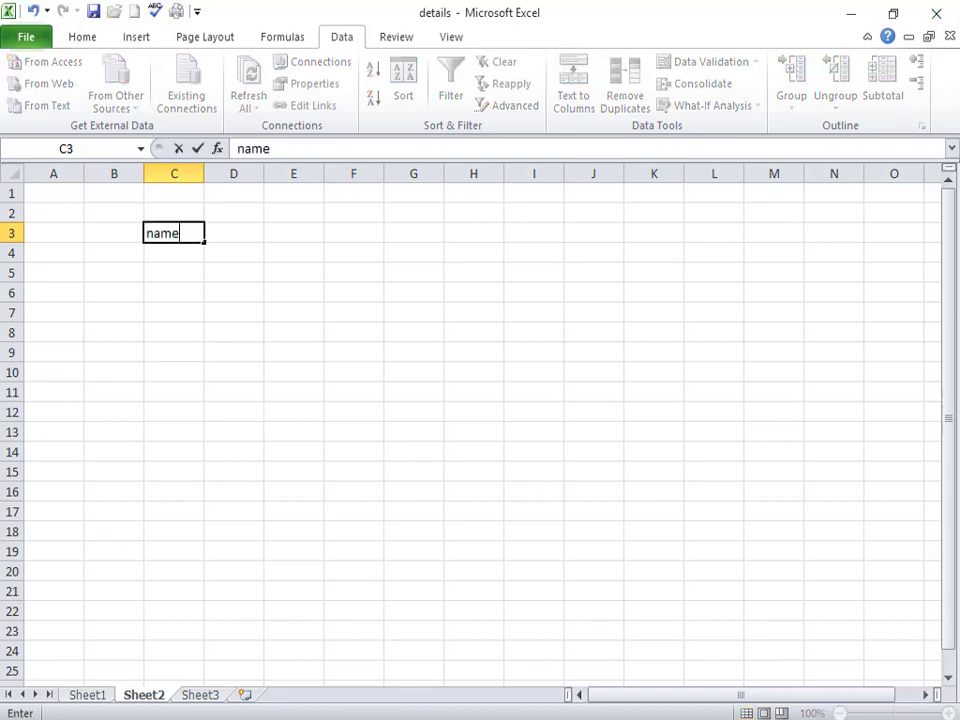
key("Escape")
key("Tab")
type("nm")
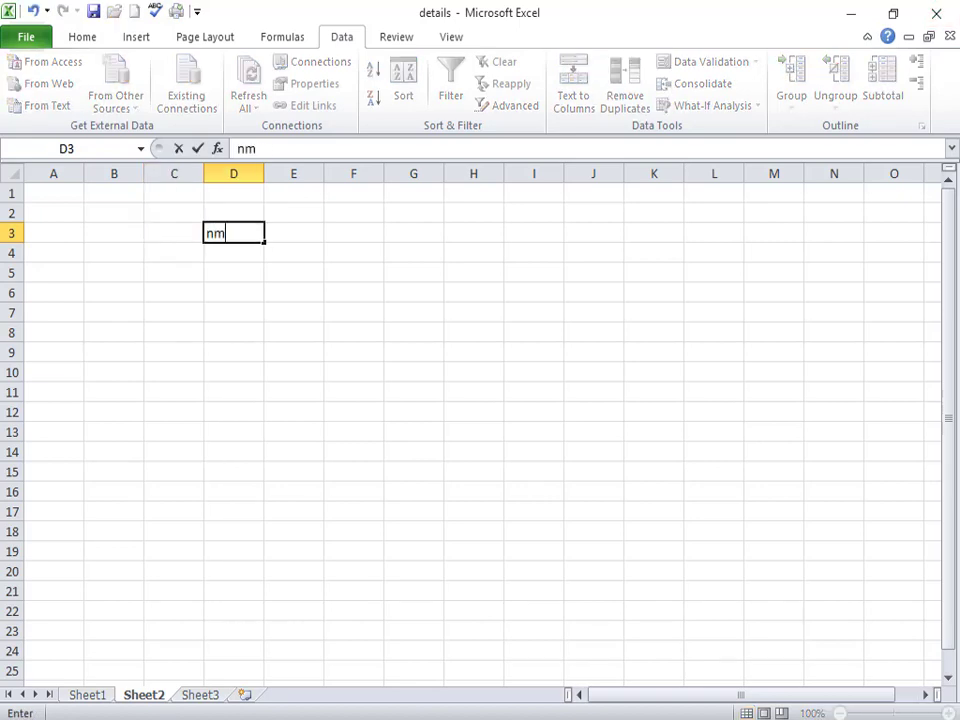
type("ame")
key("Tab")
key("Left")
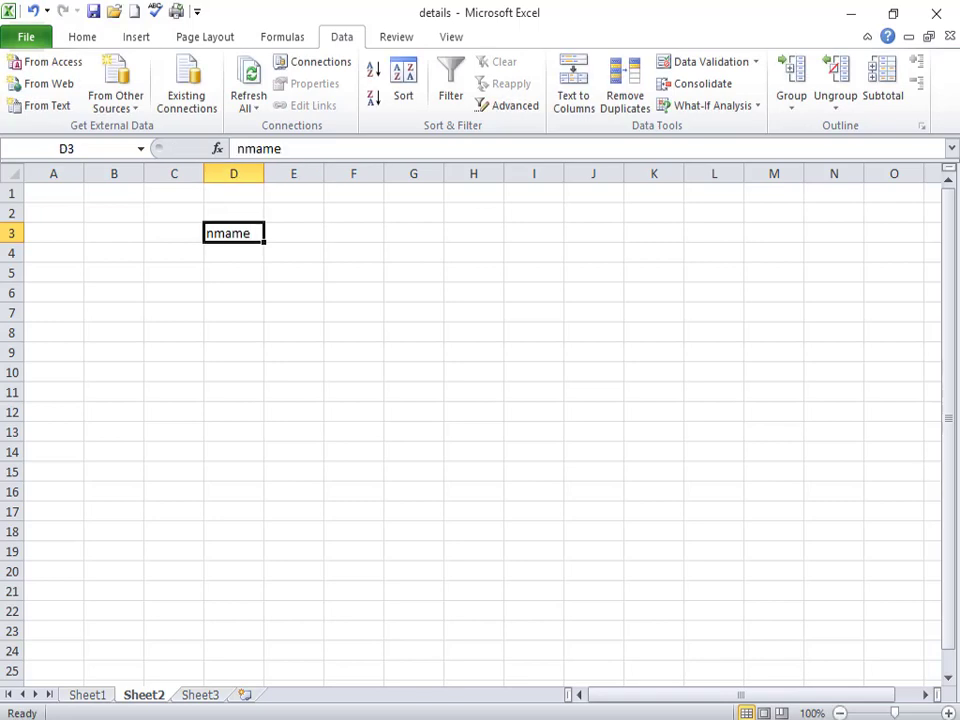
Enter the headings NAME, SUB 1, SUB 2 and SUB 3 in cells D3 to G3 of Sheet2
type("NAME")
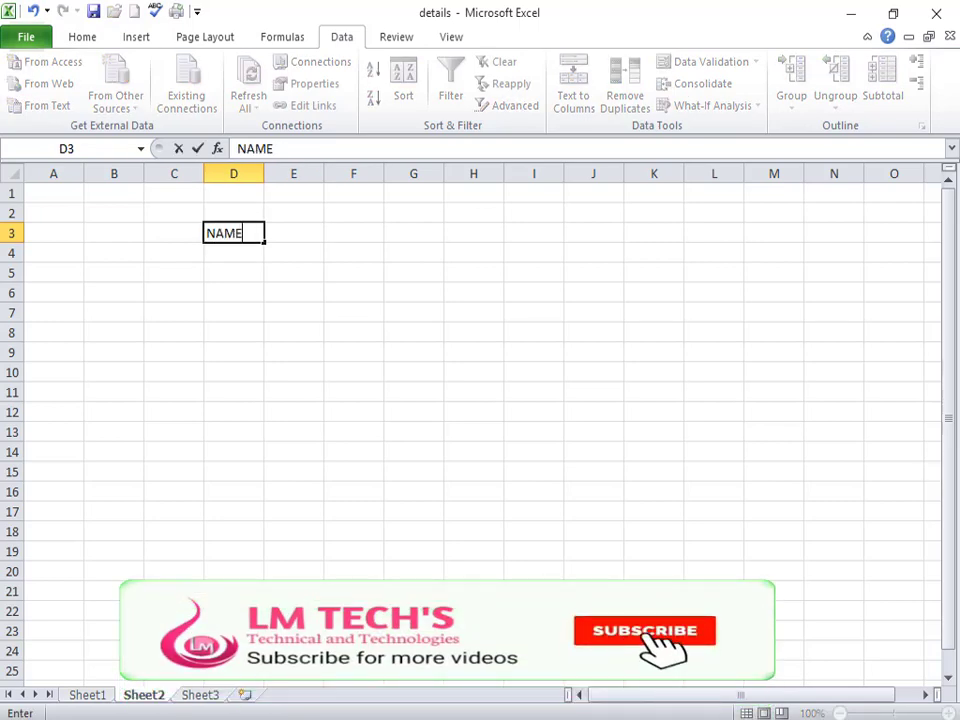
key("Tab")
type("SUB 1")
key("Tab")
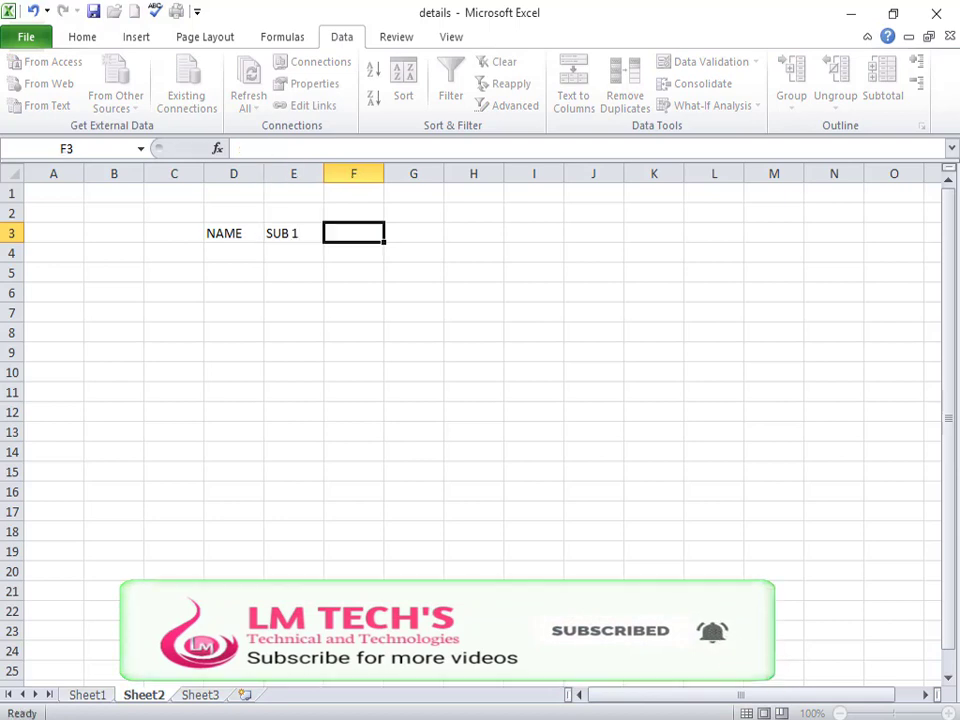
type("SUB")
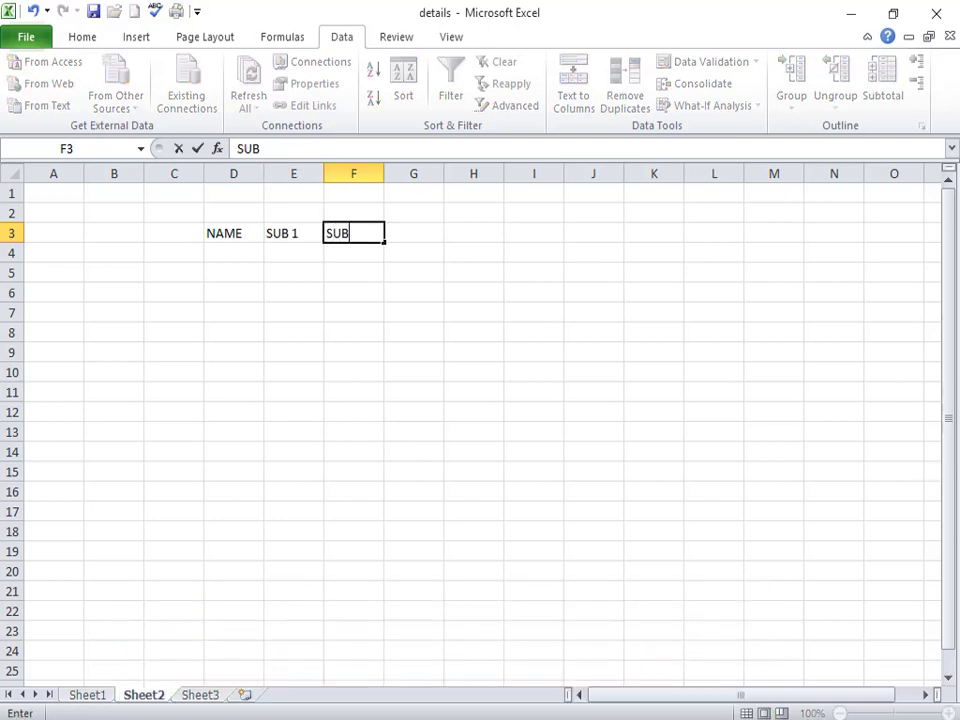
type(" 2")
key("Tab")
type("SUB")
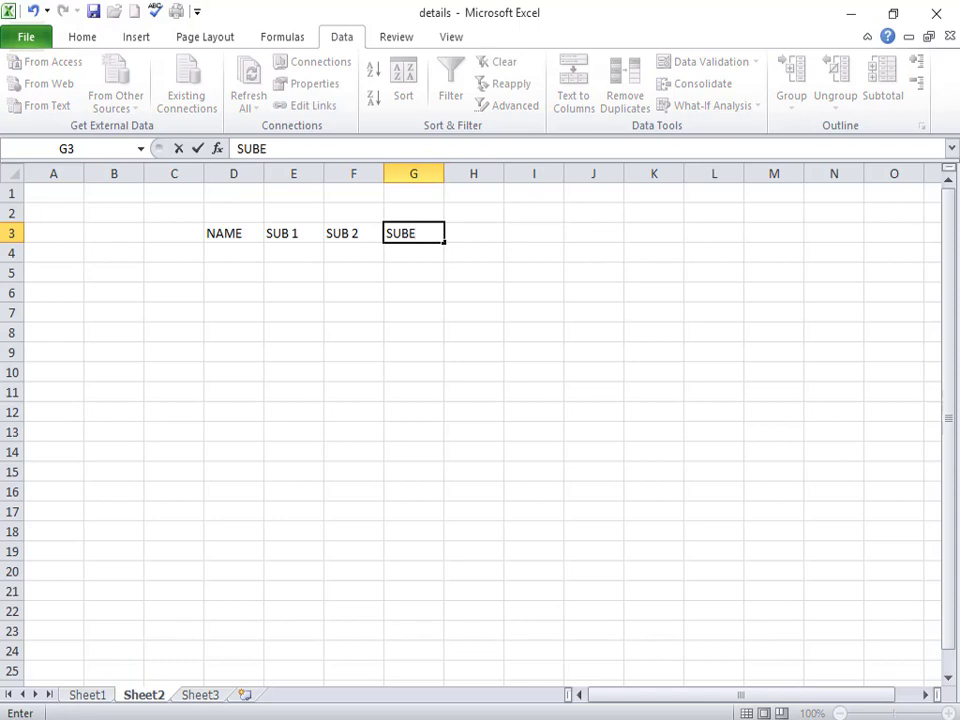
key("Down")
key("Left")
key("Left")
key("Left")
key("Left")
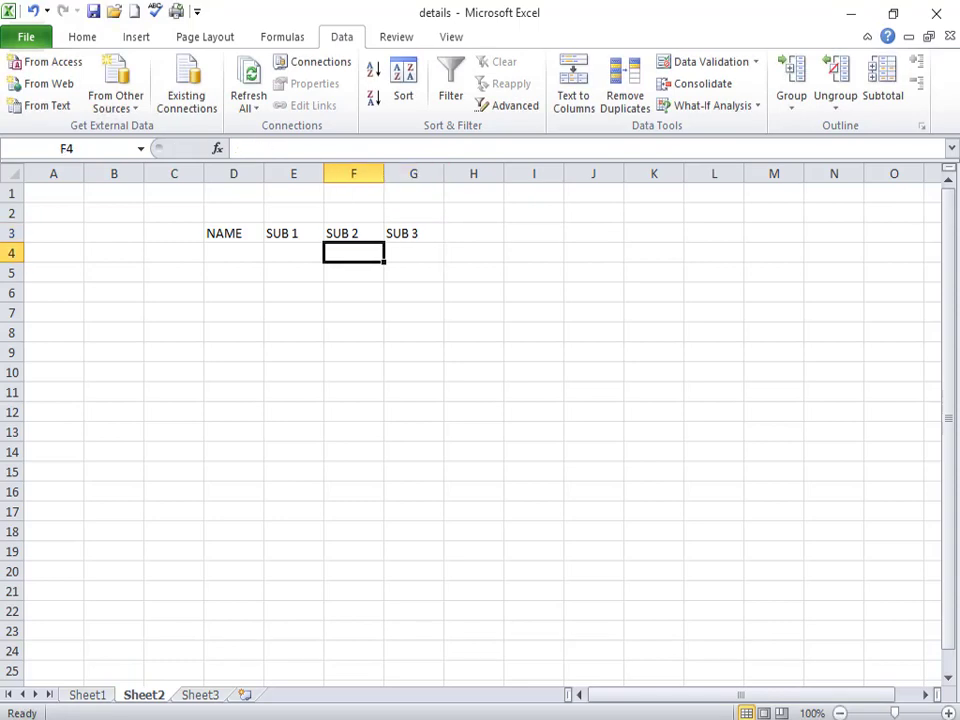
Enter five first names in cells D4 to D8 under the NAME heading
key("Right")
type("KA")
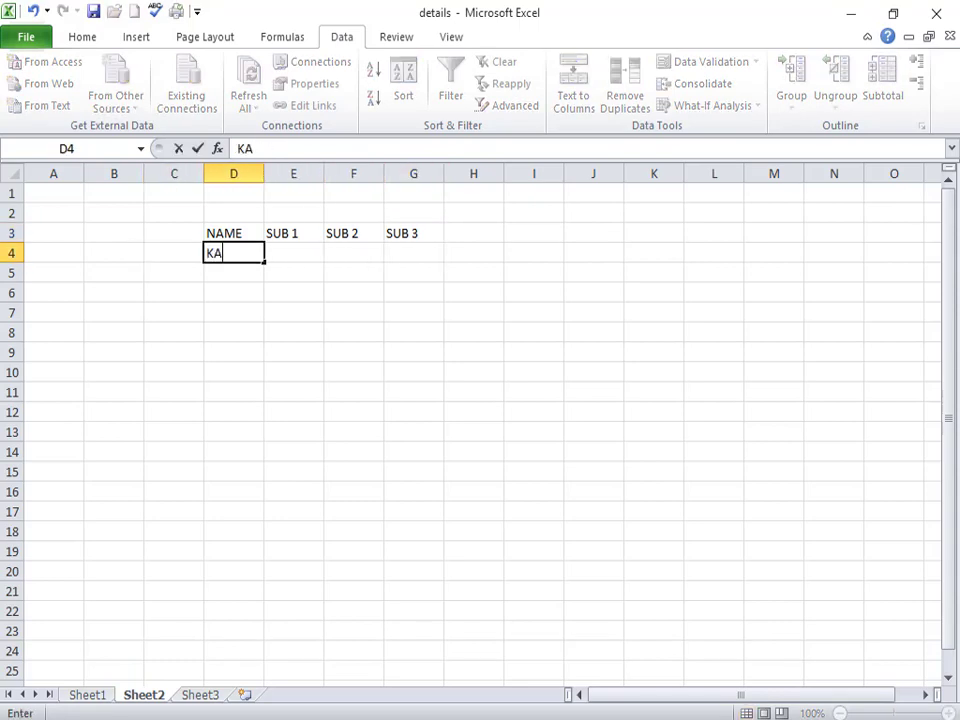
key("Return")
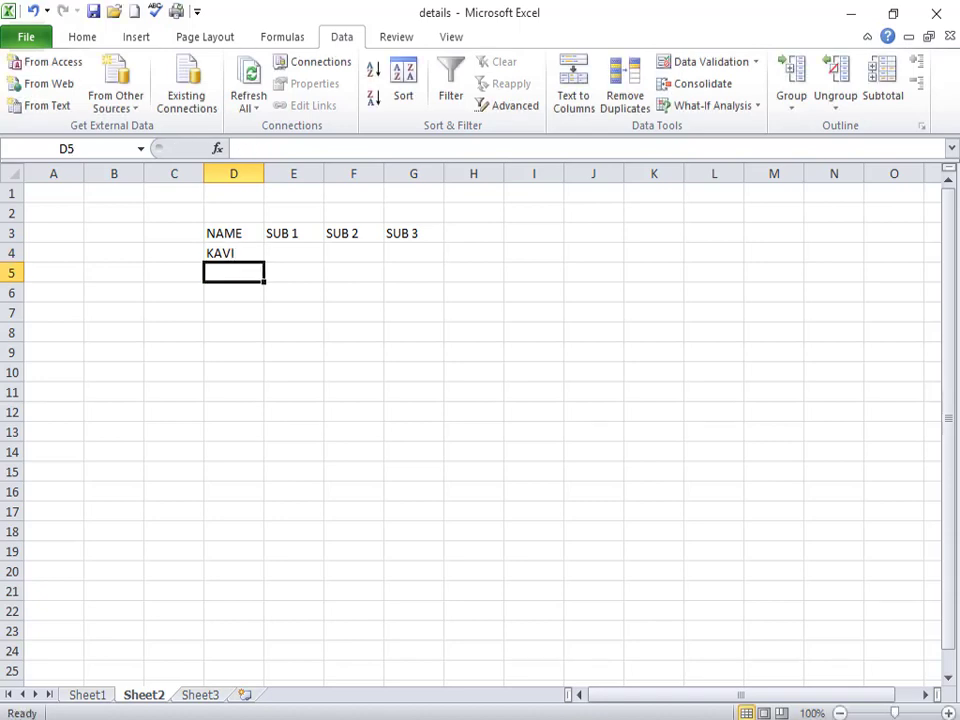
type("ABI")
key("Return")
type("RE")
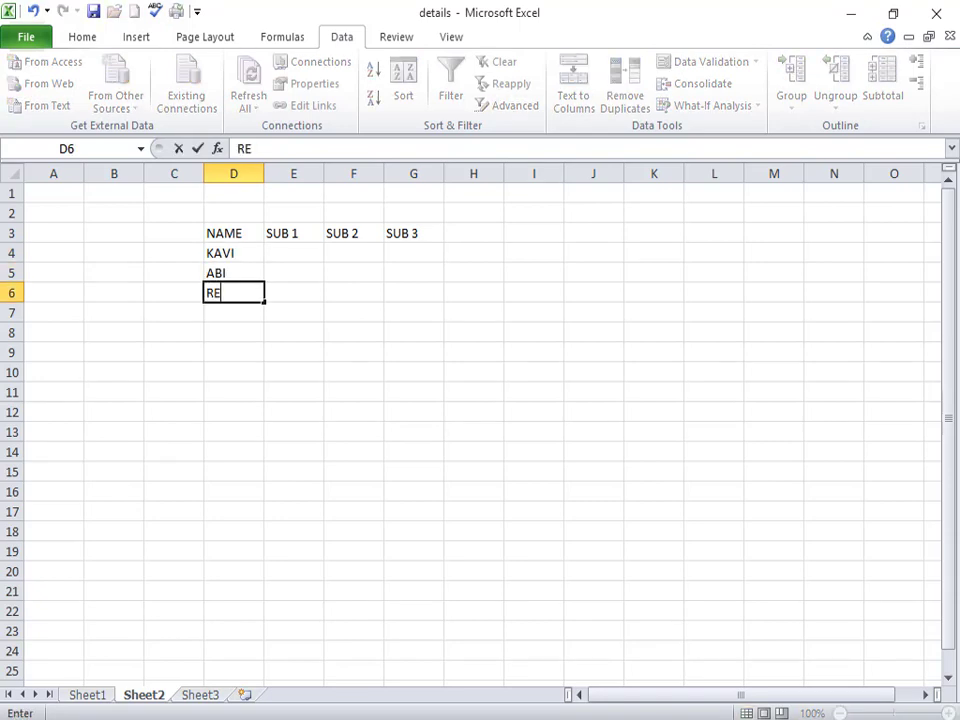
type("NU")
key("Return")
type("LATHA")
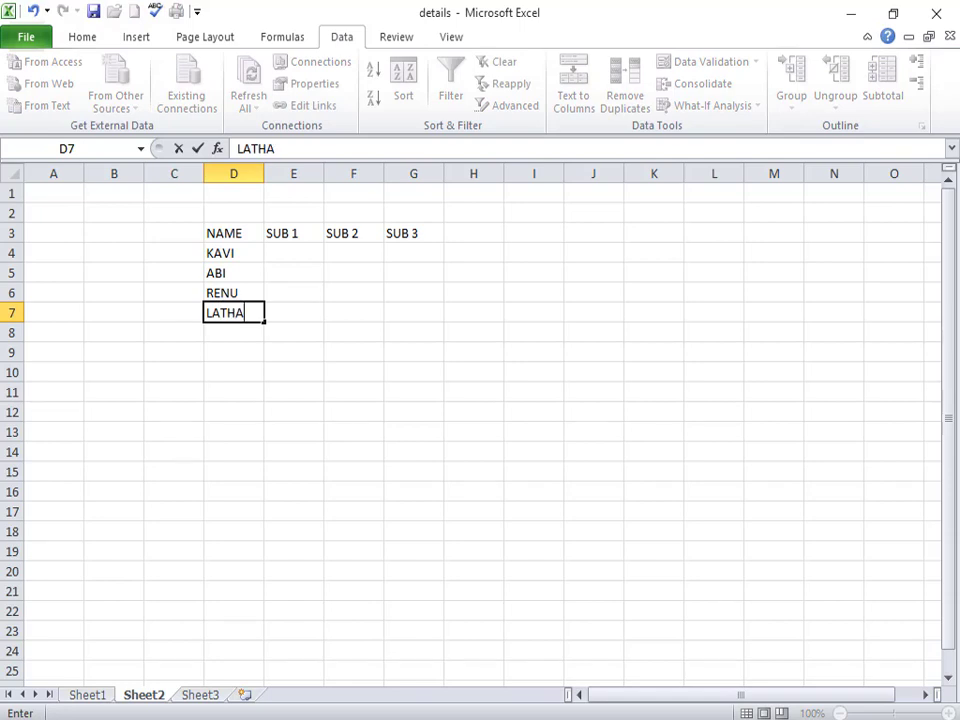
key("Return")
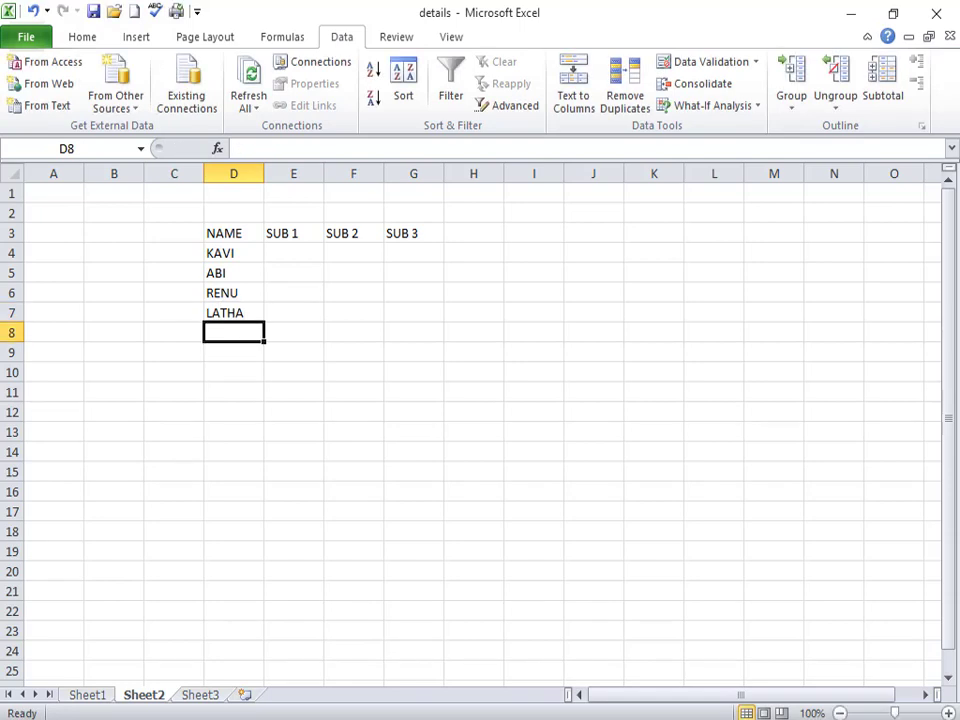
type("VIKI")
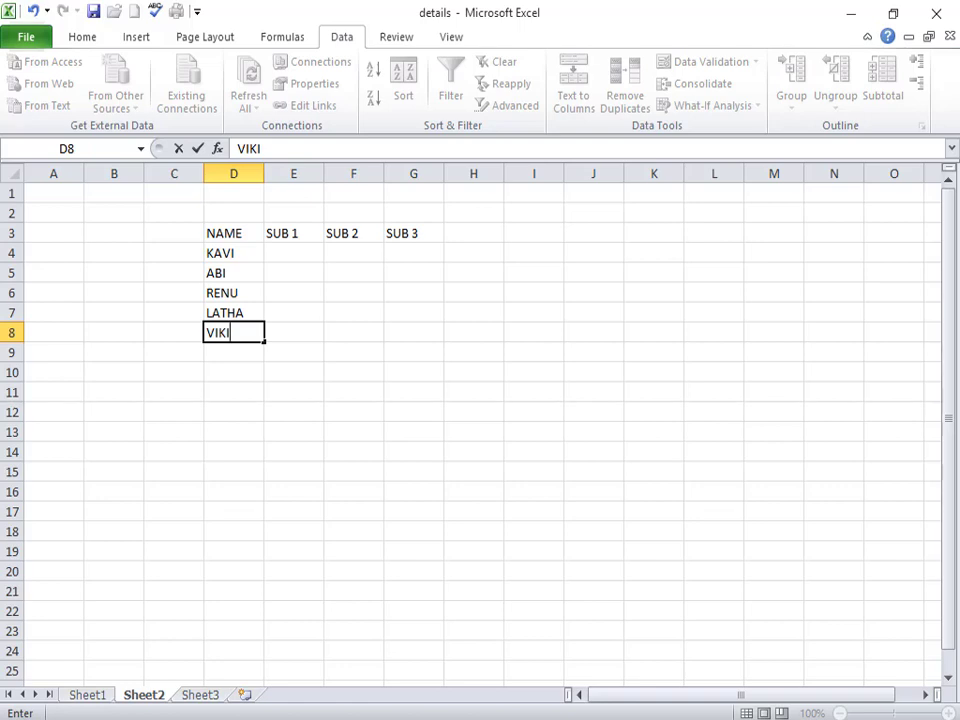
Enter the marks 96, 52 and 25 in cells E4 to G4 for the first name
key("Up")
key("Up")
key("Up")
key("Up")
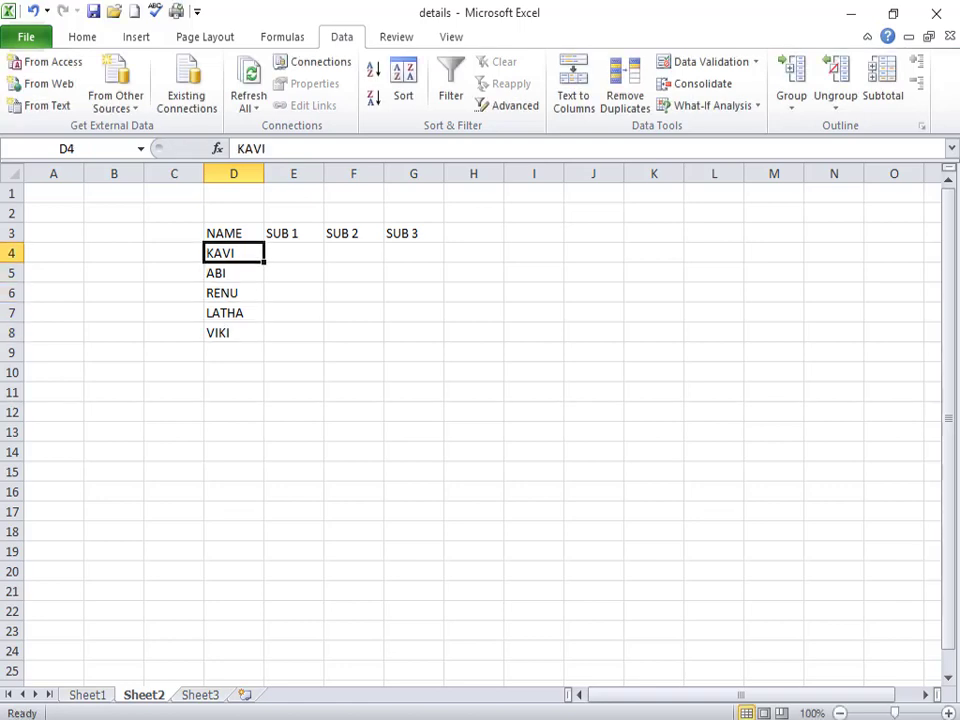
key("Right")
type("96")
key("Right")
type("5")
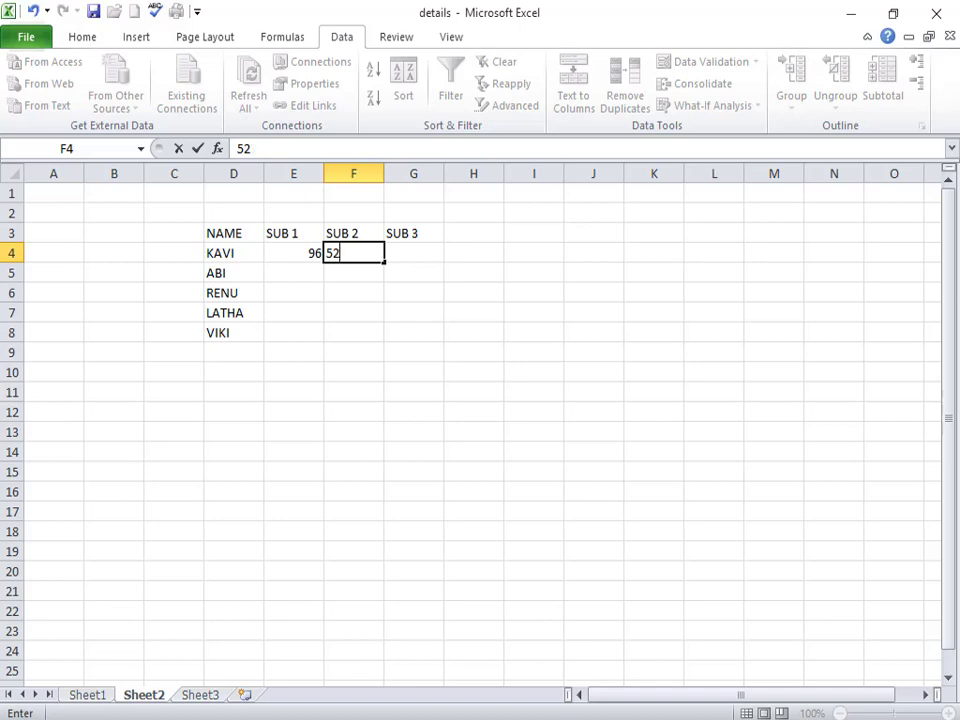
key("Right")
type("25")
key("Right")
key("Left")
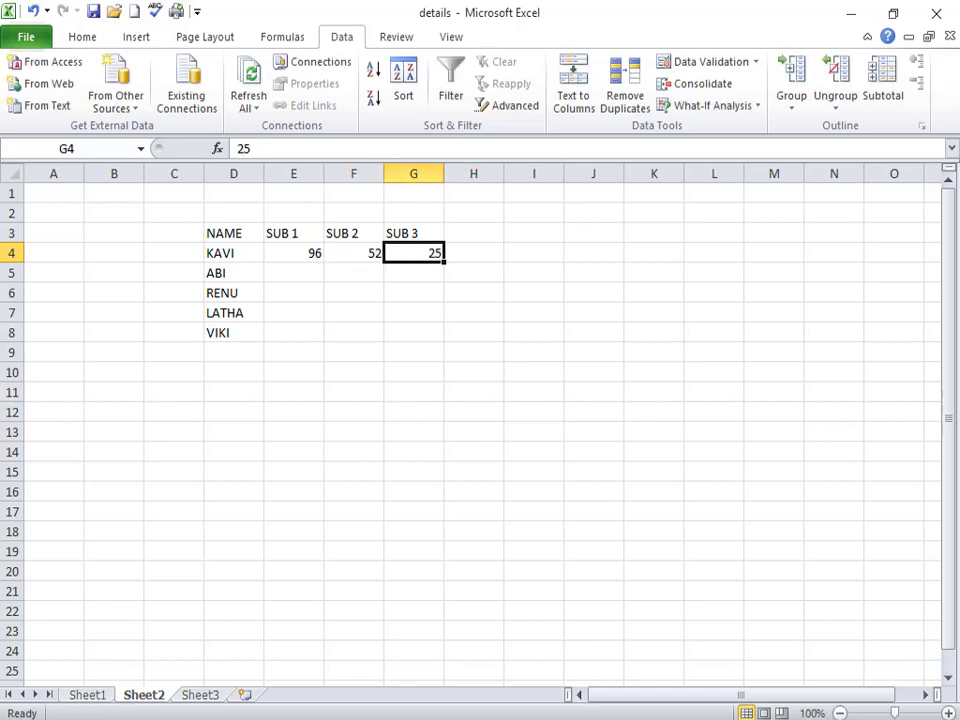
Enter the marks 52, 85 and 45 in cells E5 to G5 for the second name
key("Left")
key("Down")
key("Left")
type("52")
key("Right")
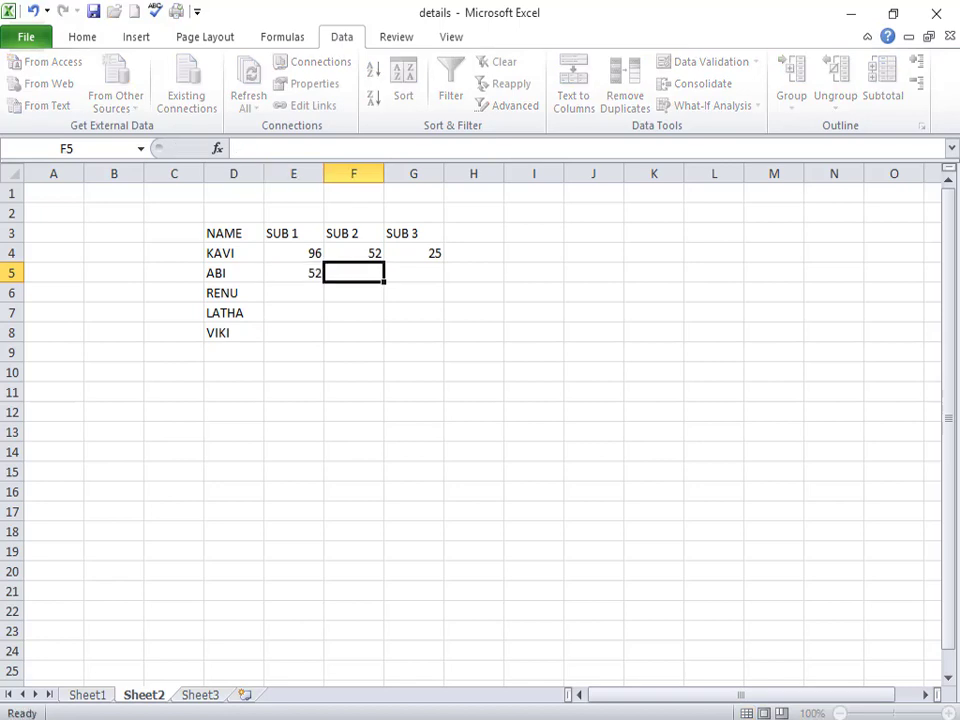
type("85")
key("Right")
type("45")
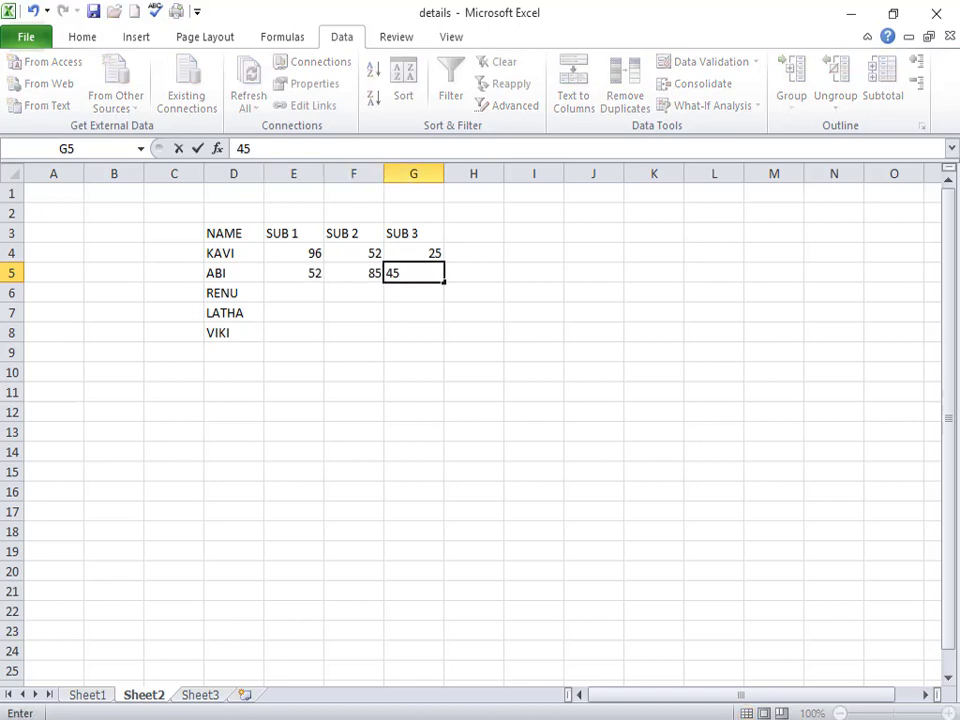
Enter the marks 52, 78 and 57 in cells E6 to G6 for the third name
key("Down")
key("Left")
type("54")
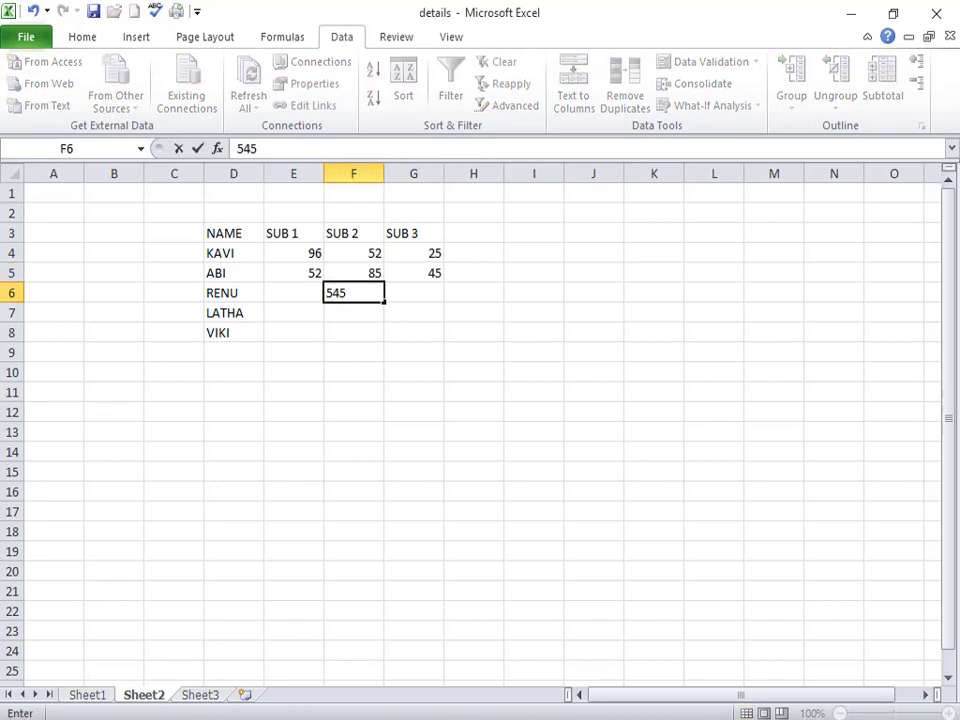
key("Left")
type("52")
key("Right")
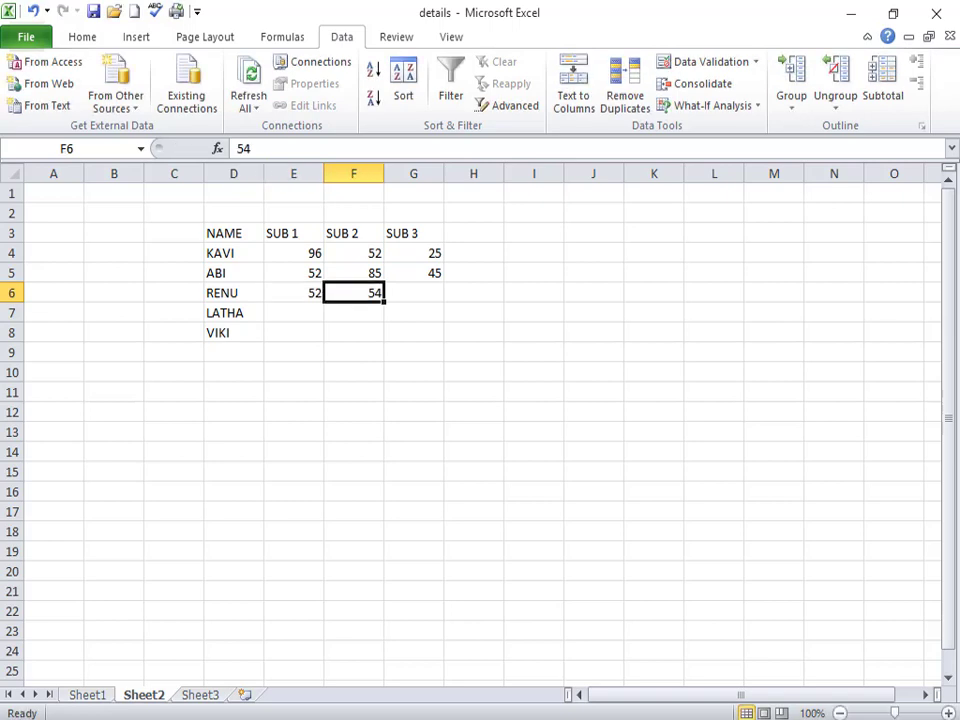
type("78")
key("Right")
type("5")
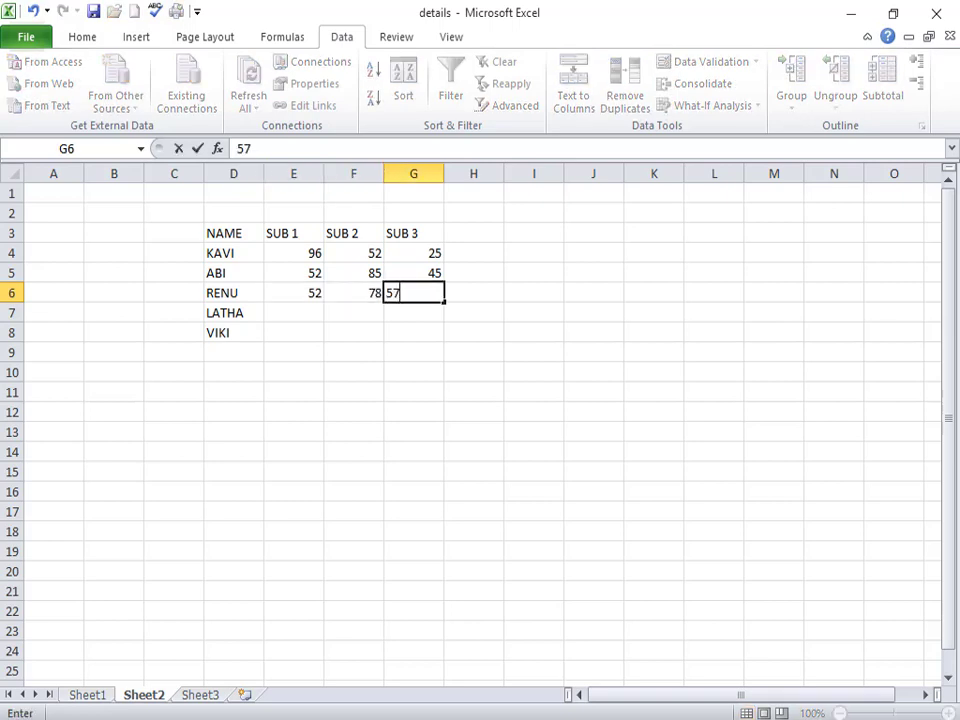
Enter the marks 85, 28 and 45 in cells E7 to G7 for the fourth name
key("Right")
key("Down")
key("Left")
key("Left")
key("Left")
type("8")
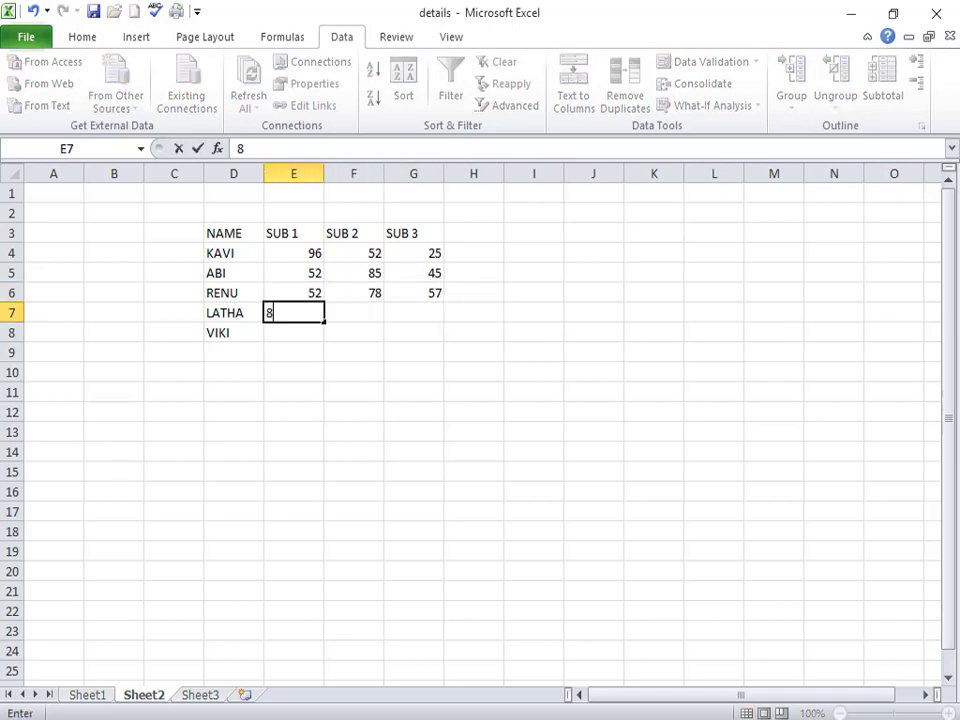
type("5")
key("Right")
type("28")
key("Right")
type("45")
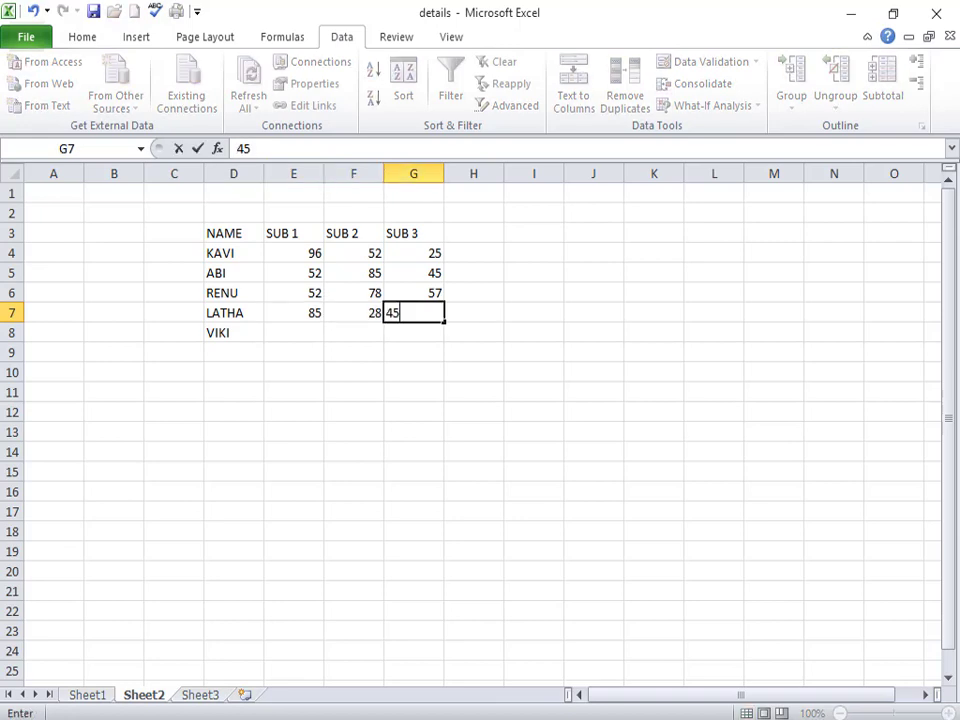
Enter the marks 85, 45 and 45 in cells E8 to G8 for the fifth name
key("Down")
key("Left")
key("Left")
type("85")
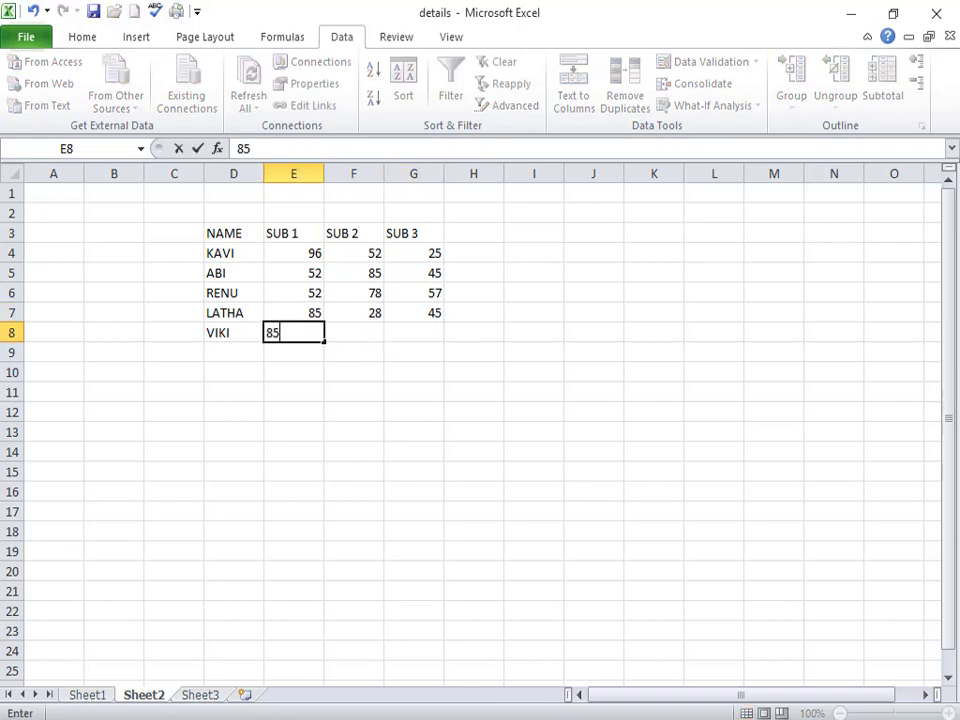
key("Right")
type("45")
key("Right")
type("45")
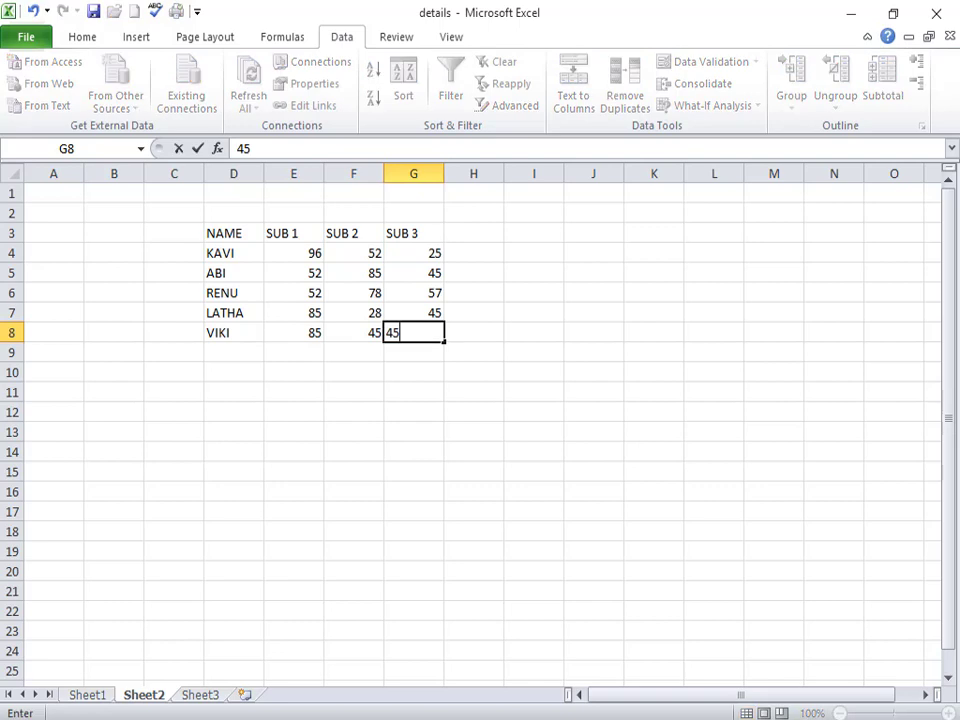
left_click(155, 298)
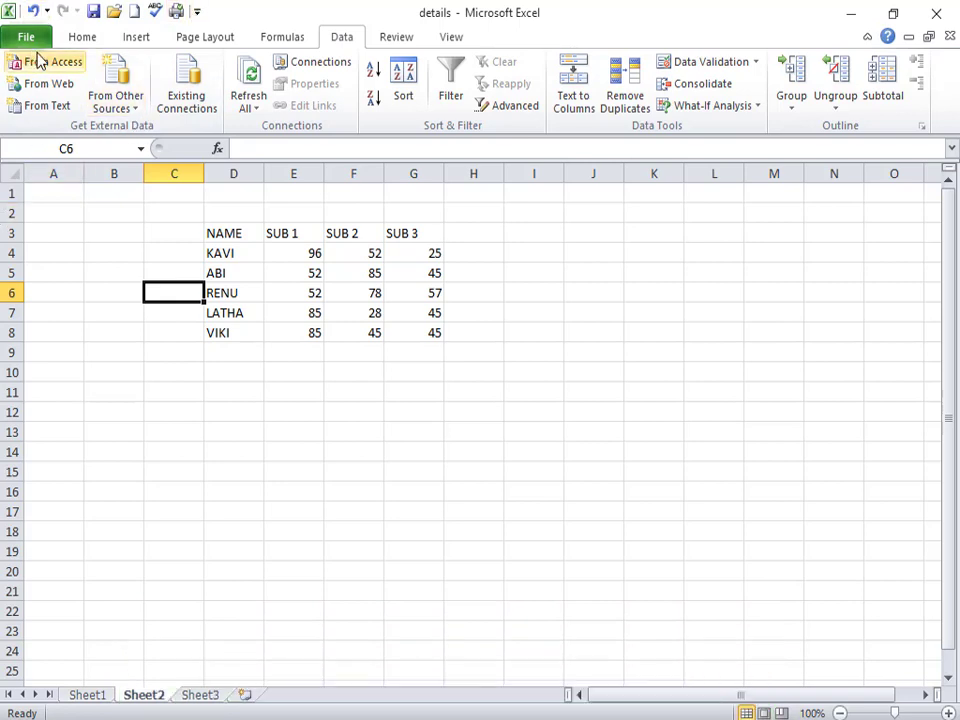
Apply a filter to the marks table in the range D3:G8
left_click(73, 38)
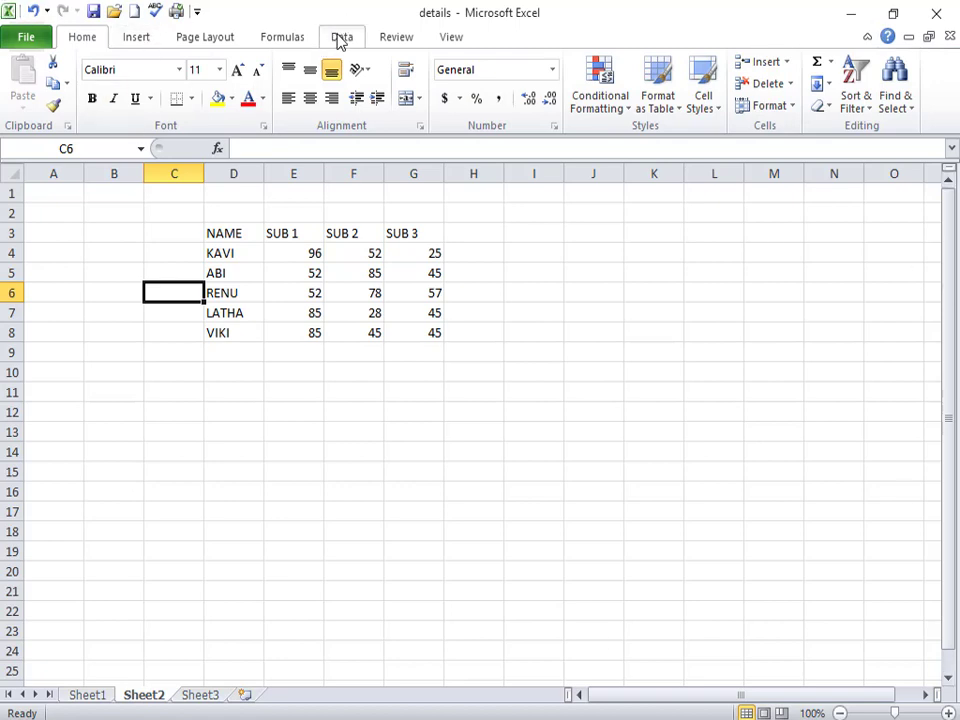
left_click(339, 40)
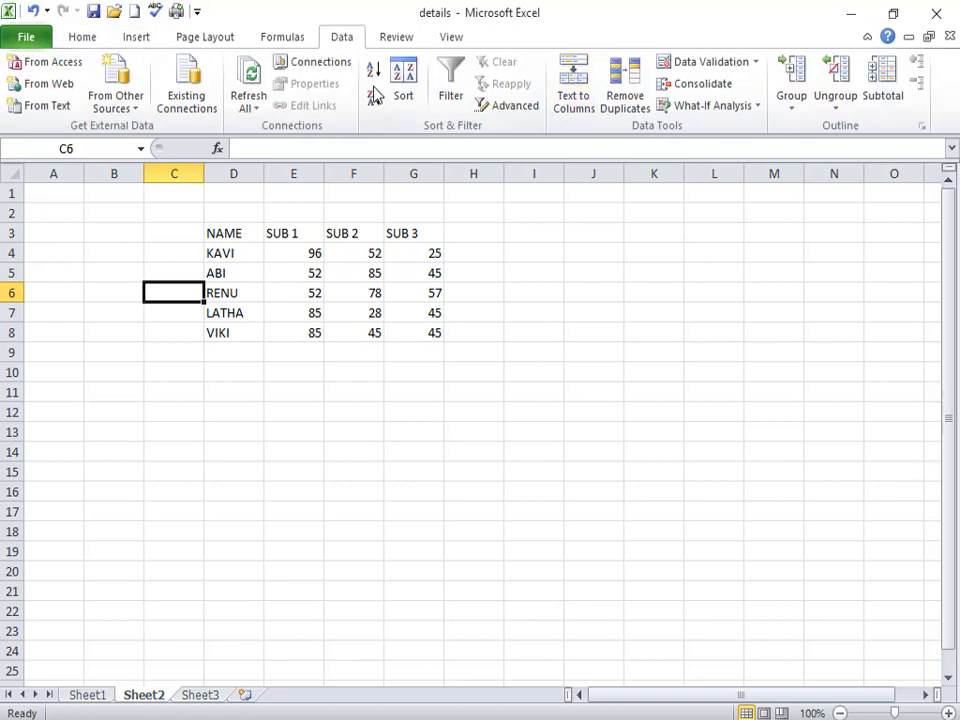
left_click(439, 285)
left_click_drag(191, 228, 306, 300)
left_click_drag(214, 236, 425, 335)
left_click(450, 100)
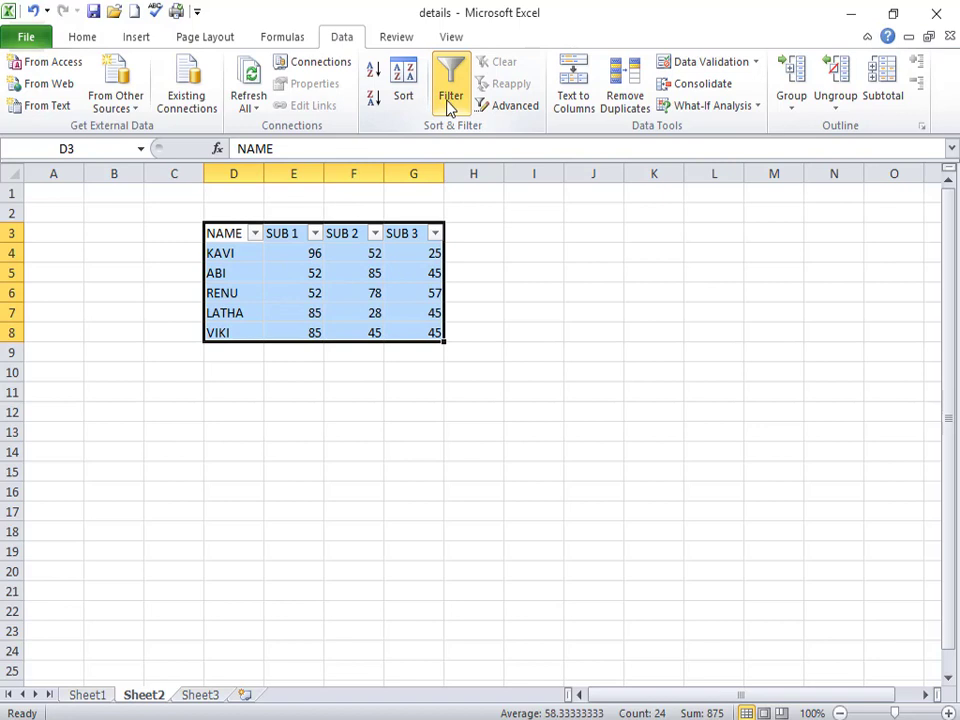
Filter the NAME column to show only the name in row 8, and undo that filter
left_click(82, 37)
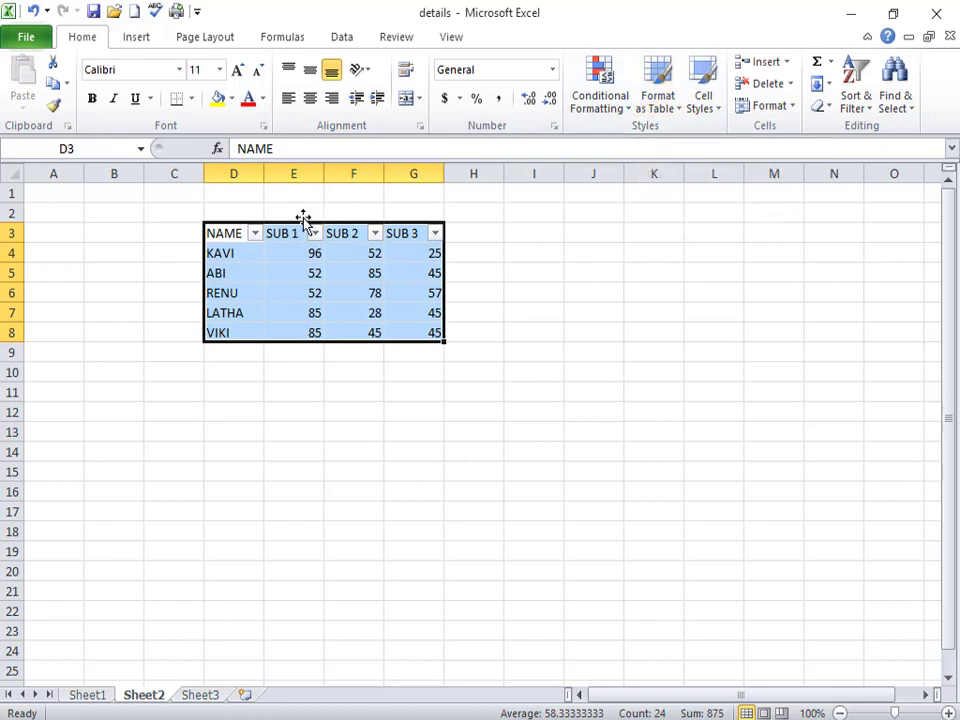
left_click(355, 42)
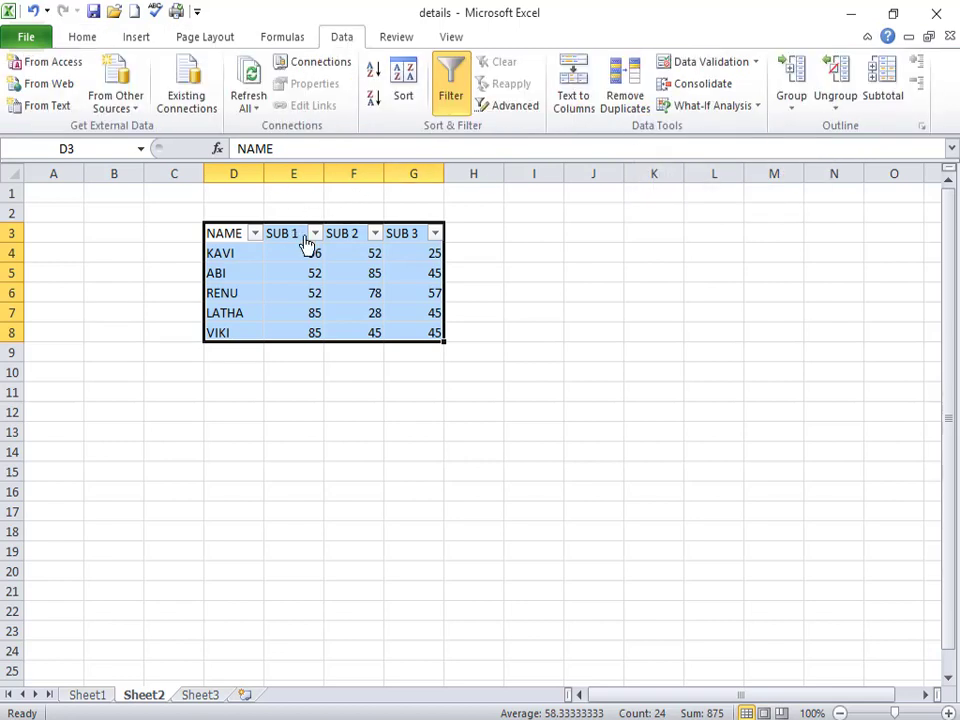
left_click(255, 238)
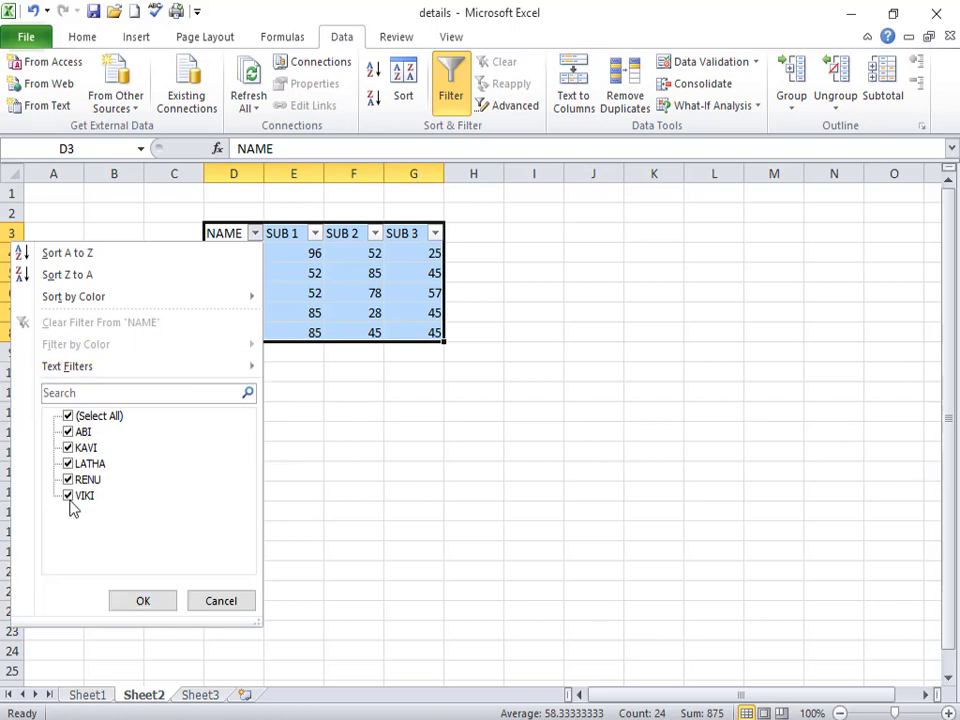
left_click(336, 371)
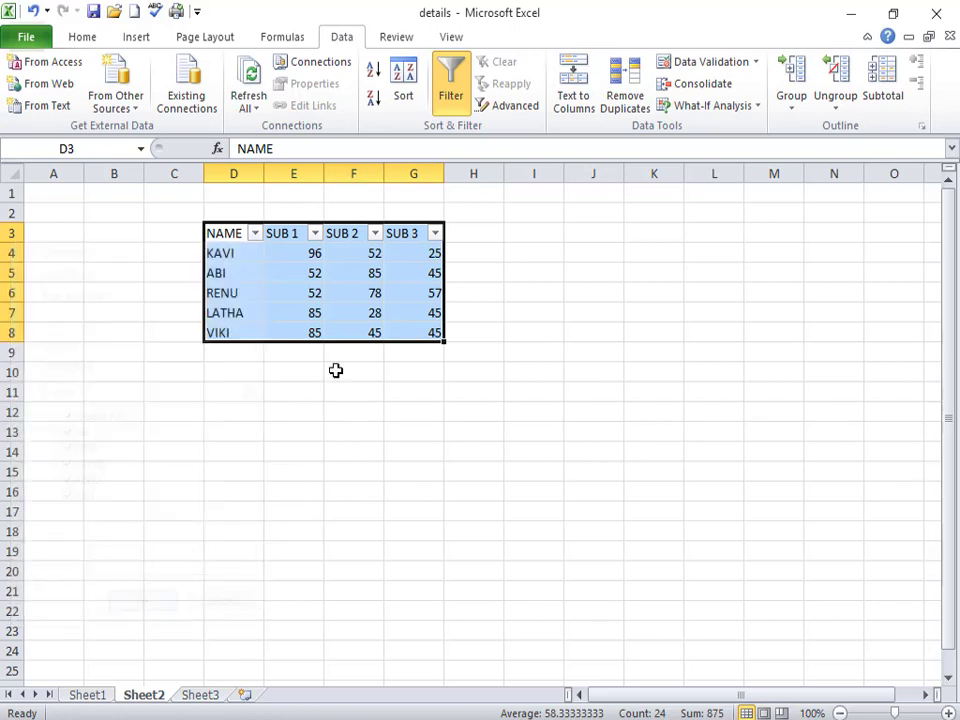
left_click(256, 236)
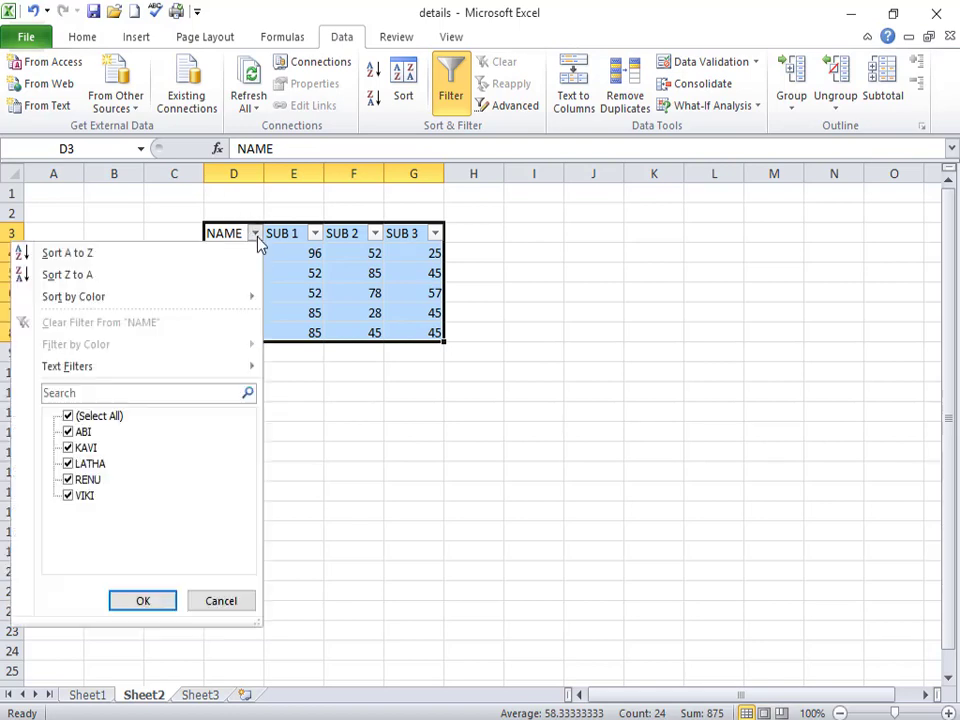
left_click(68, 416)
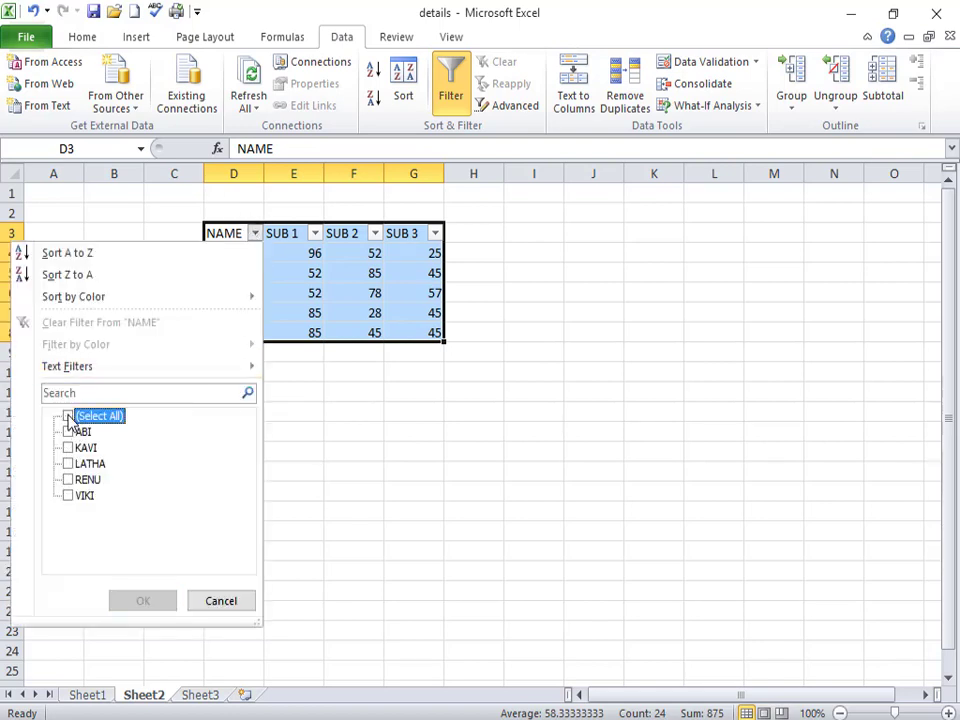
left_click(68, 496)
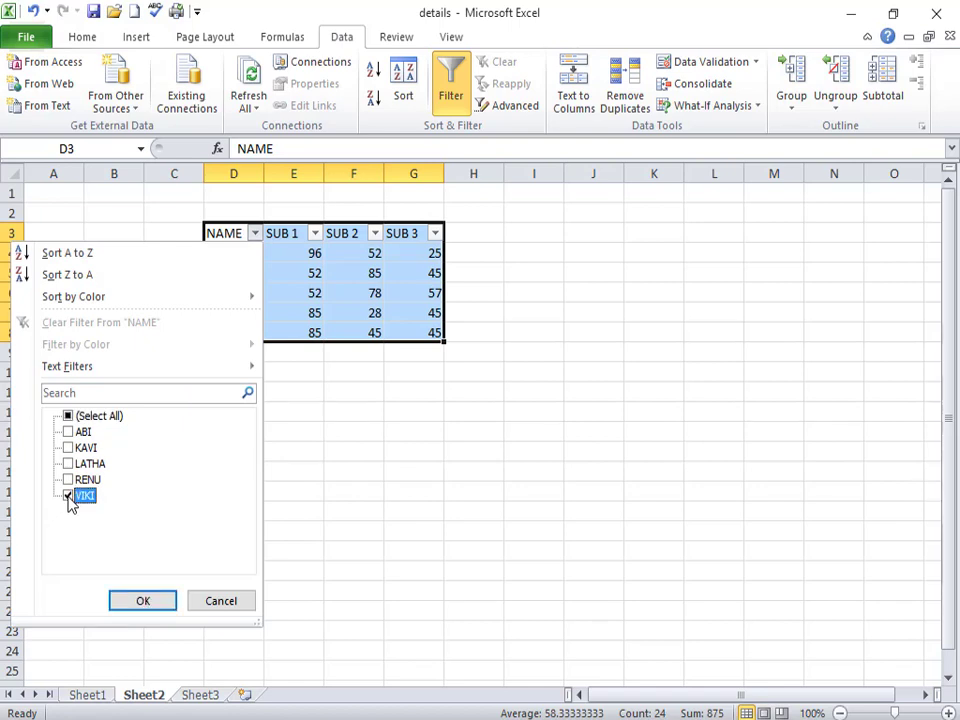
left_click(167, 603)
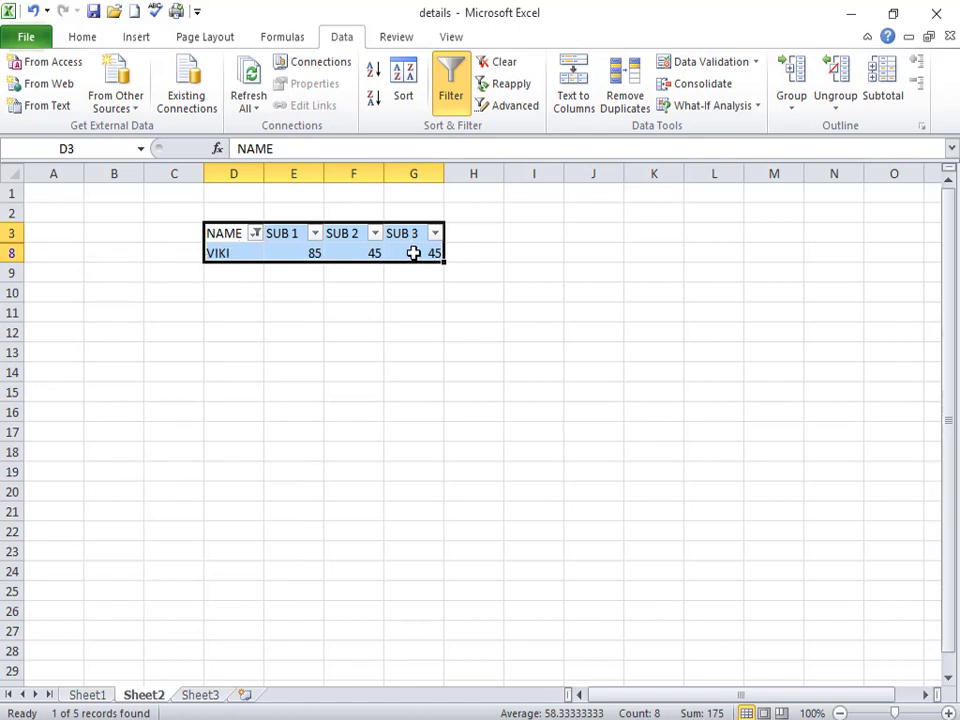
key("ctrl+z")
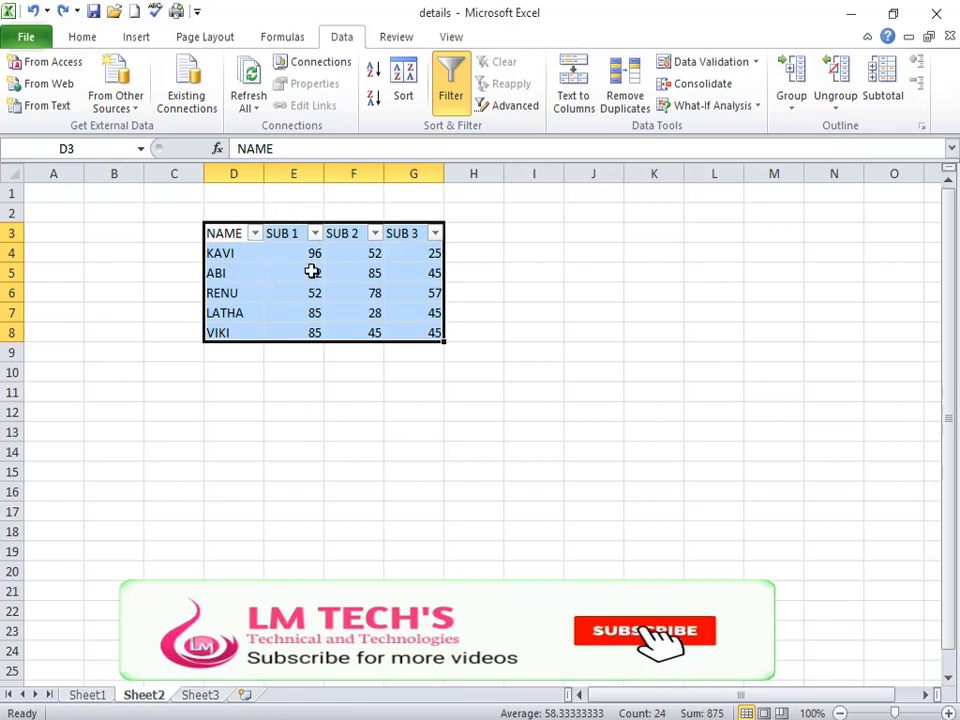
Sort the marks table by NAME from A to Z, followed by a sort from Z to A
left_click(372, 76)
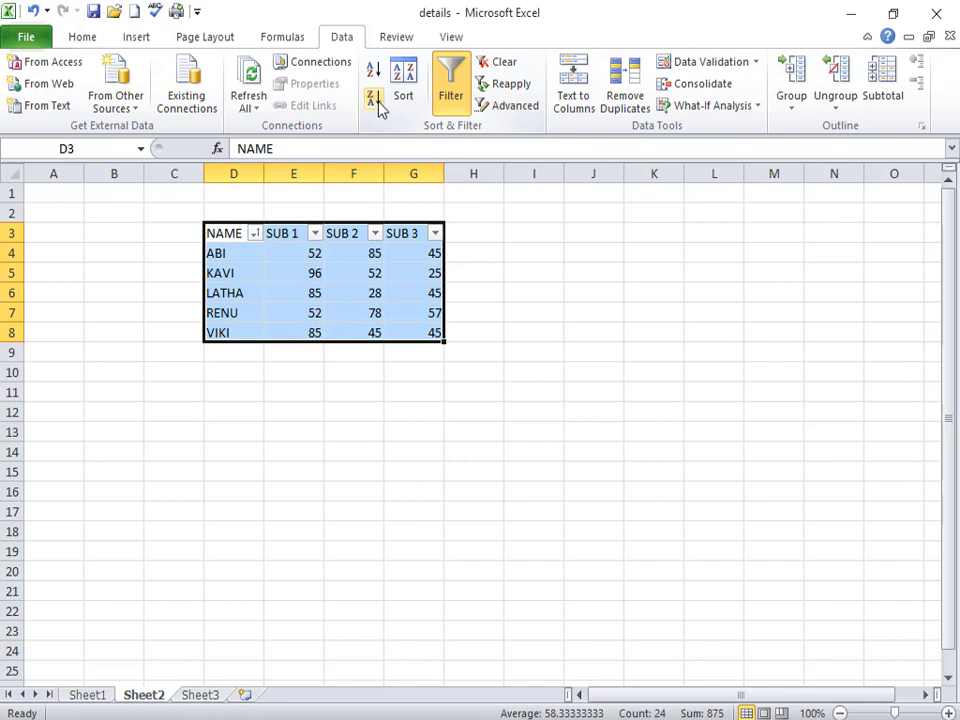
left_click(376, 102)
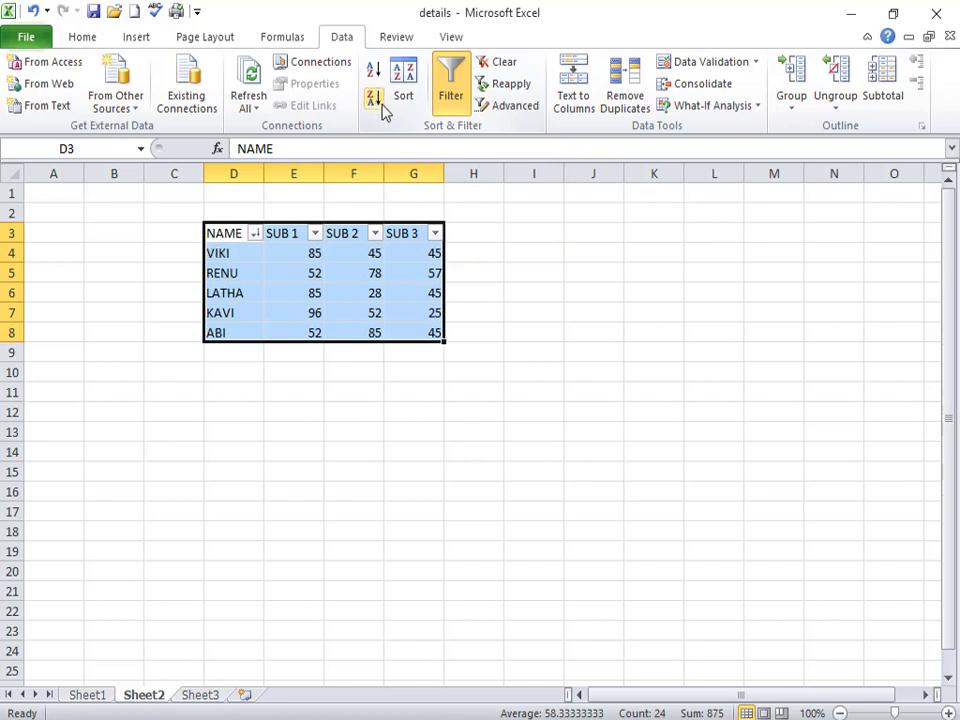
left_click(403, 90)
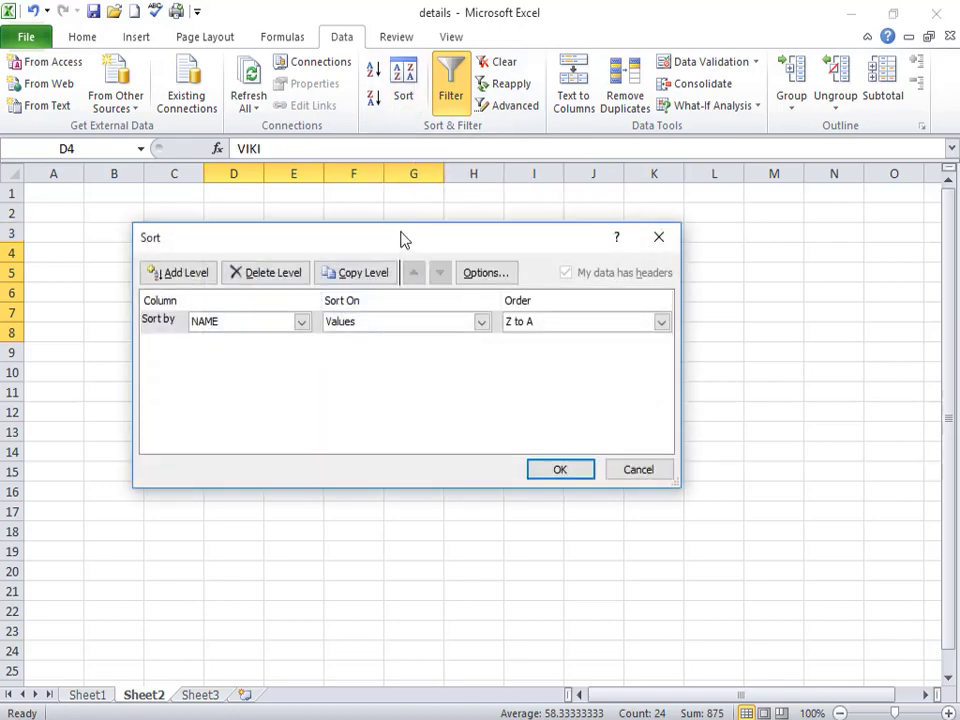
left_click_drag(401, 238, 420, 378)
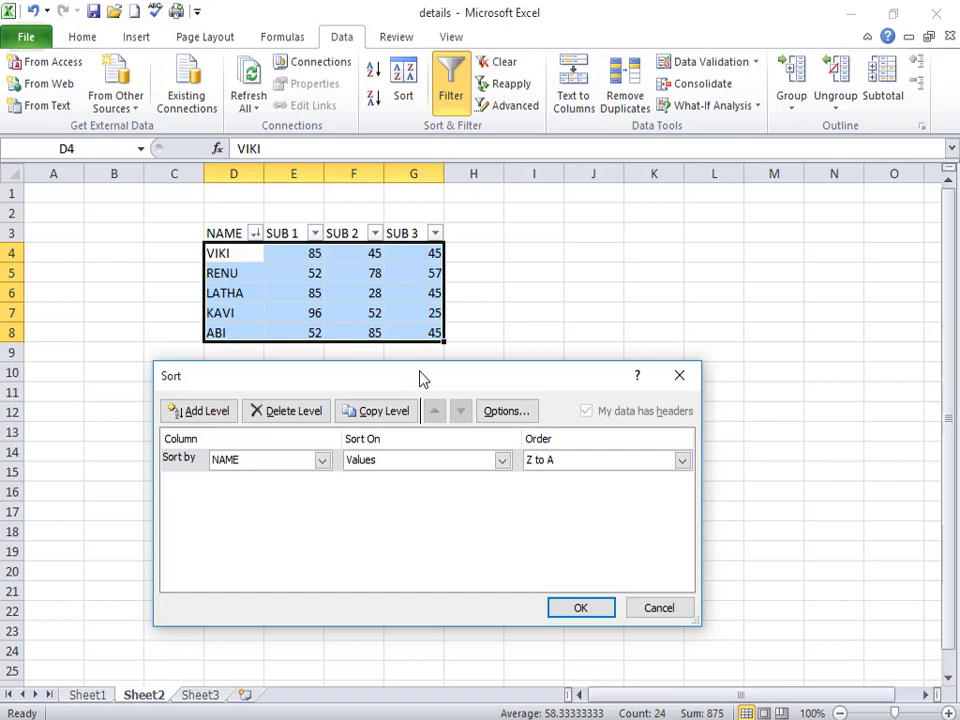
left_click(680, 385)
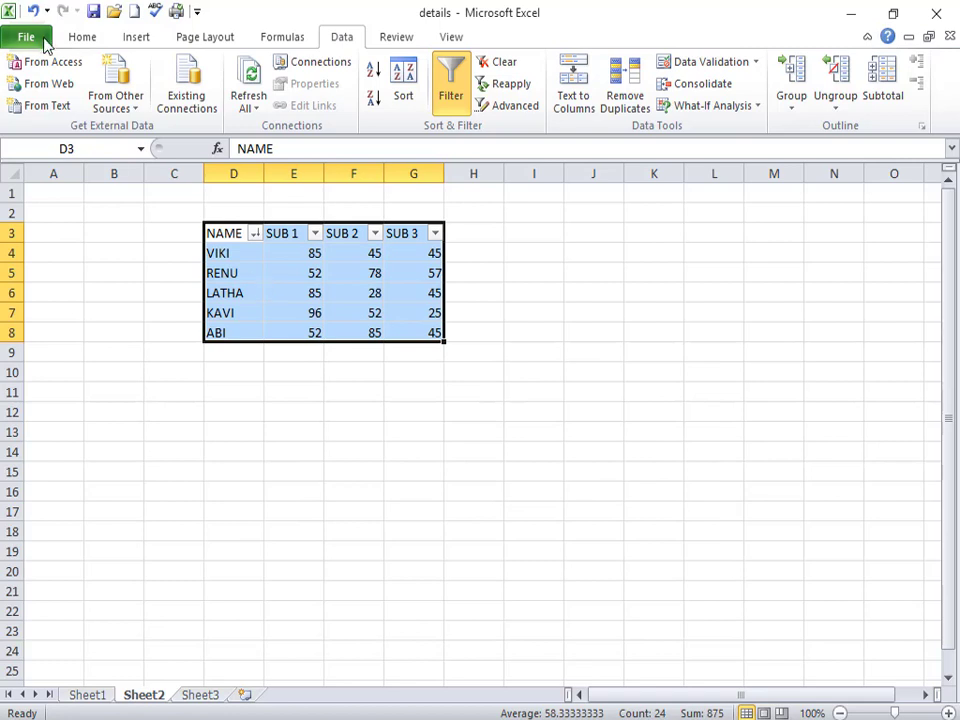
Change the font of the marks table in D3:G8 to Algerian
left_click(80, 40)
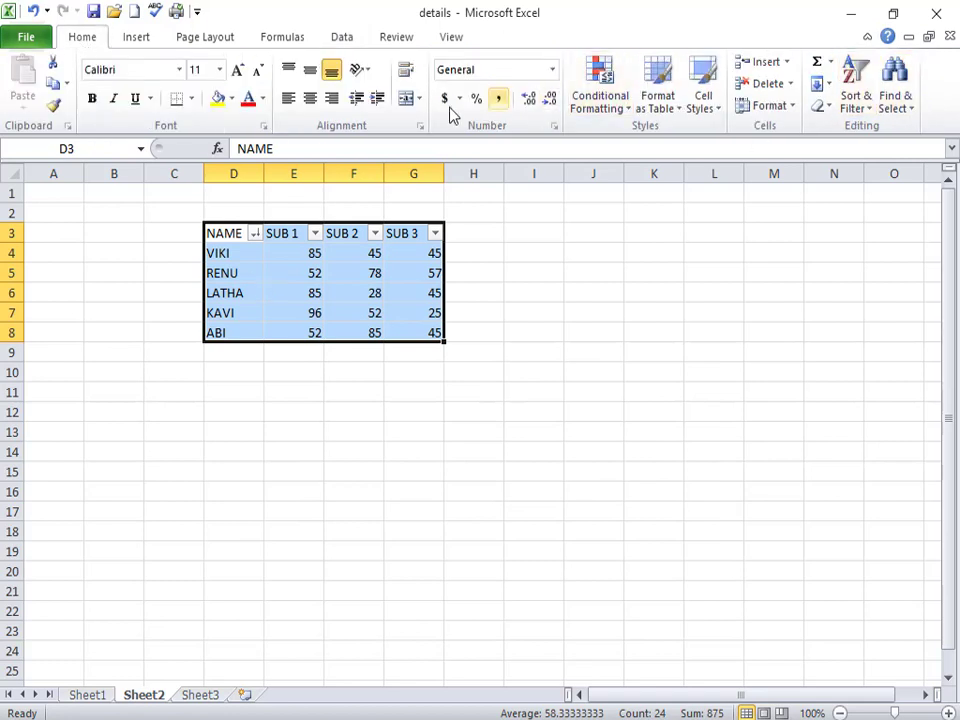
left_click(219, 69)
left_click(179, 69)
left_click(179, 69)
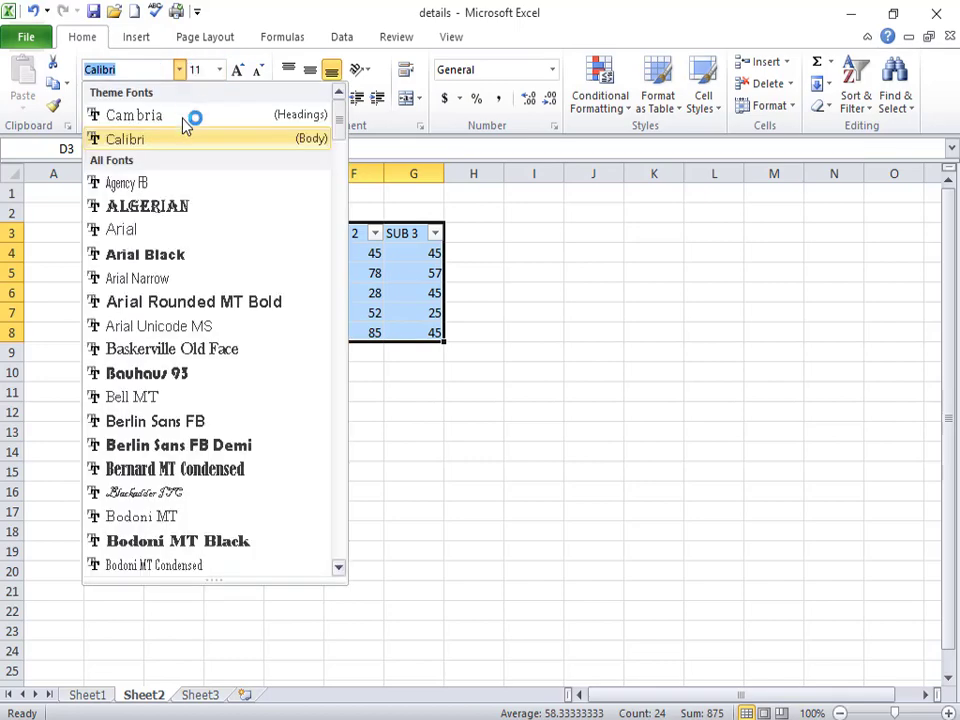
left_click(140, 206)
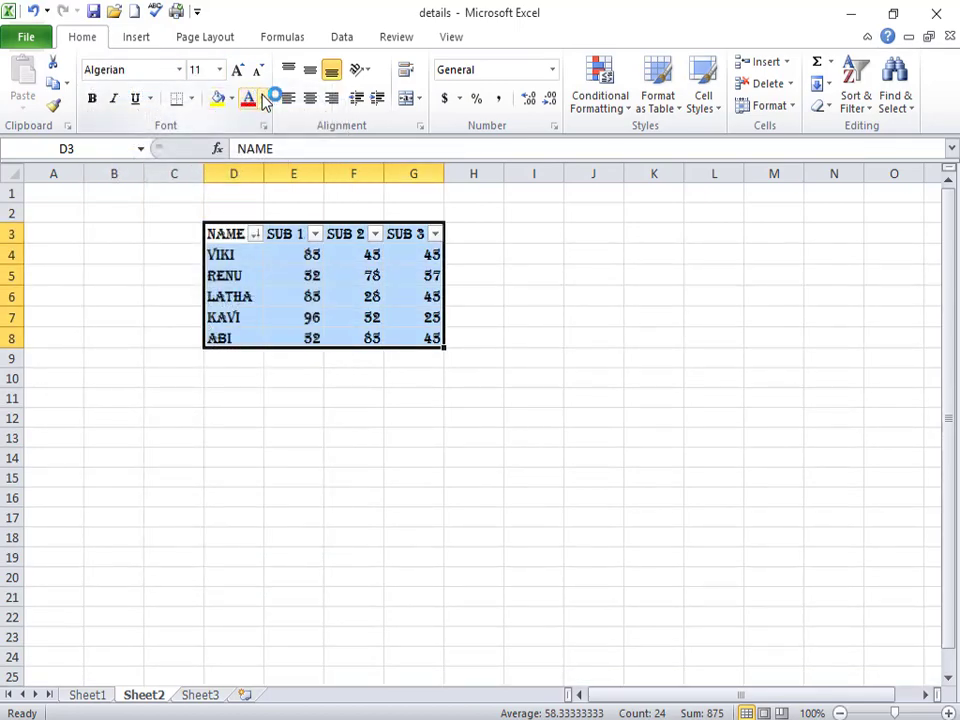
Apply a conditional formatting icon set of three colored flags to the marks table in D3:G8
left_click(630, 110)
mouse_move(639, 335)
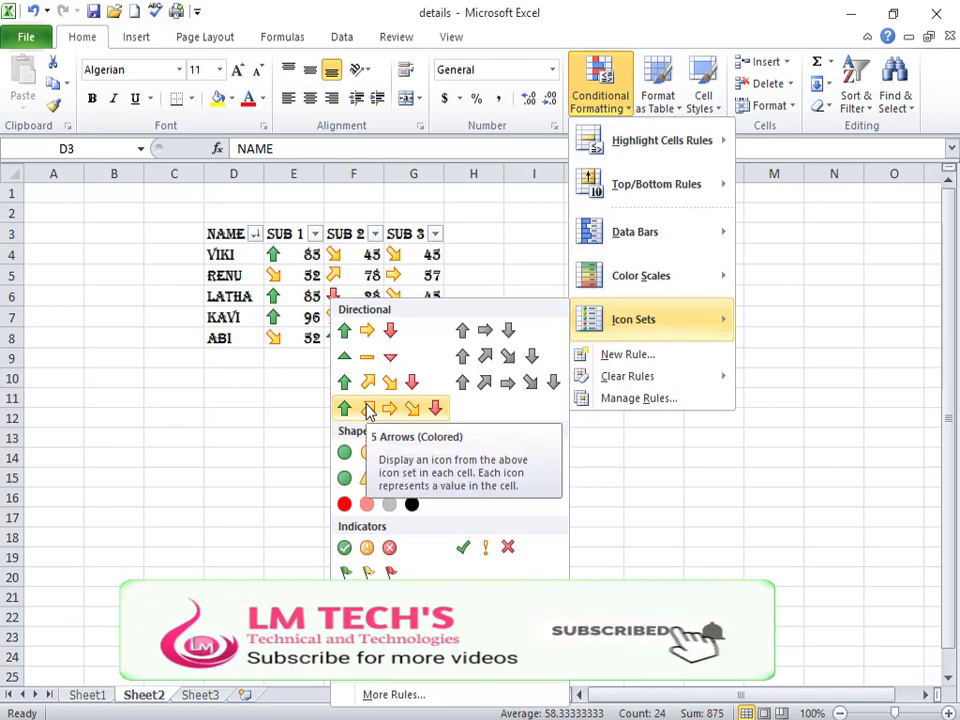
left_click(360, 578)
left_click(296, 336)
Fill the first name's cell D4 with the standard purple color
left_click(250, 254)
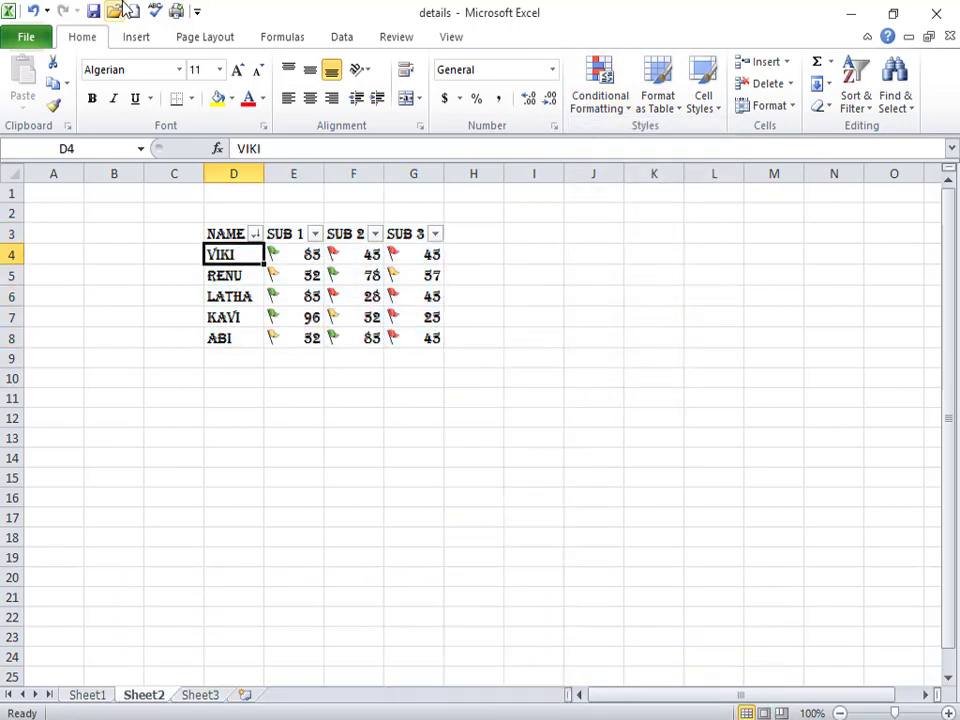
left_click(261, 98)
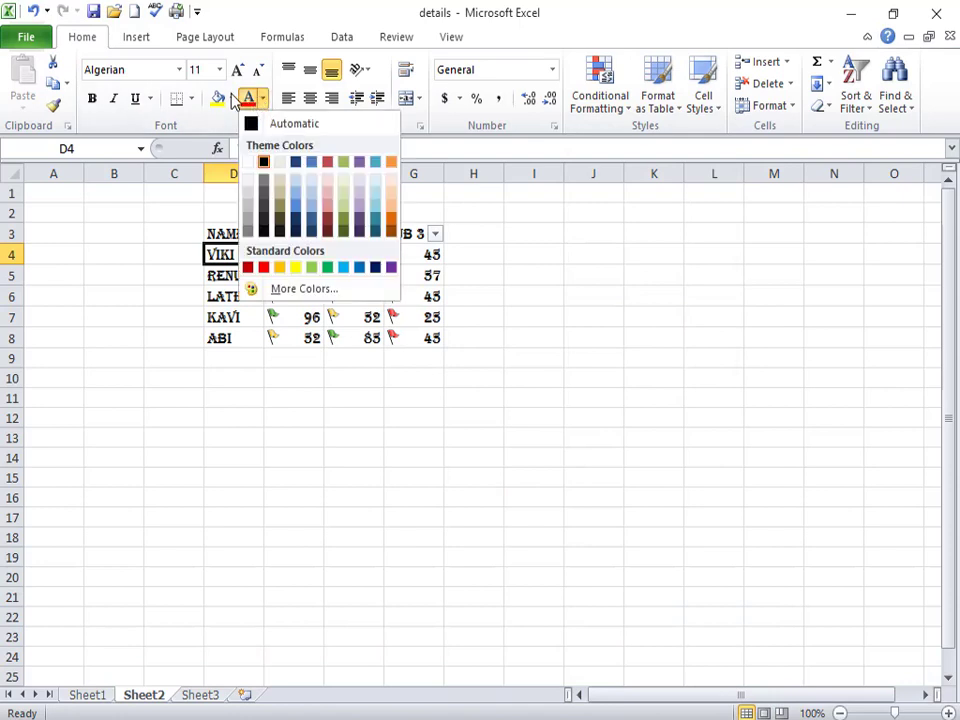
left_click(231, 98)
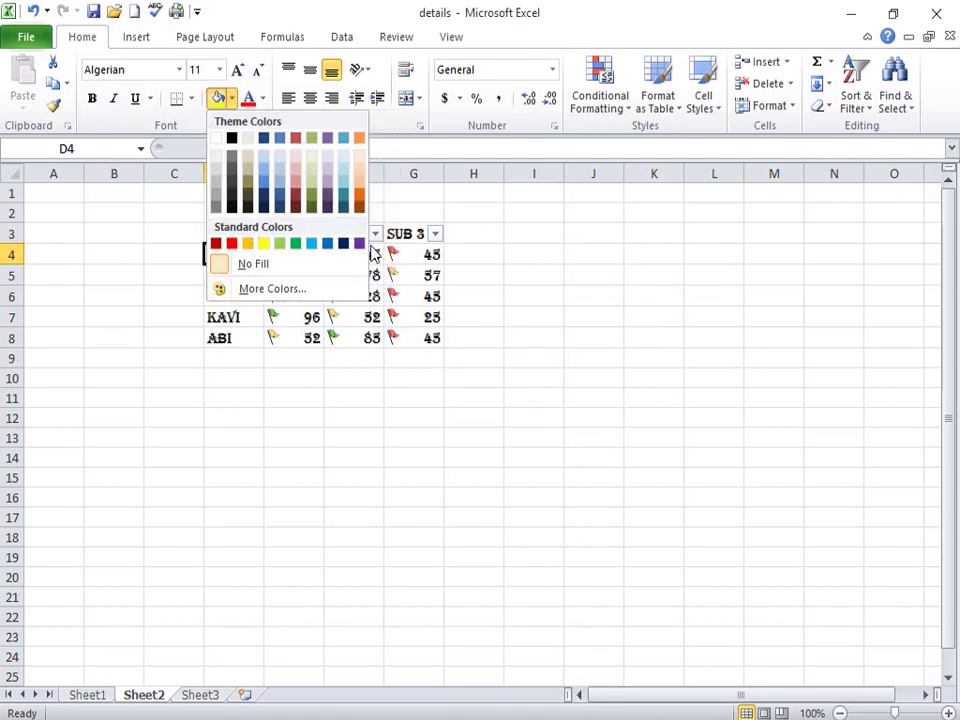
left_click(372, 250)
left_click(234, 98)
left_click(359, 243)
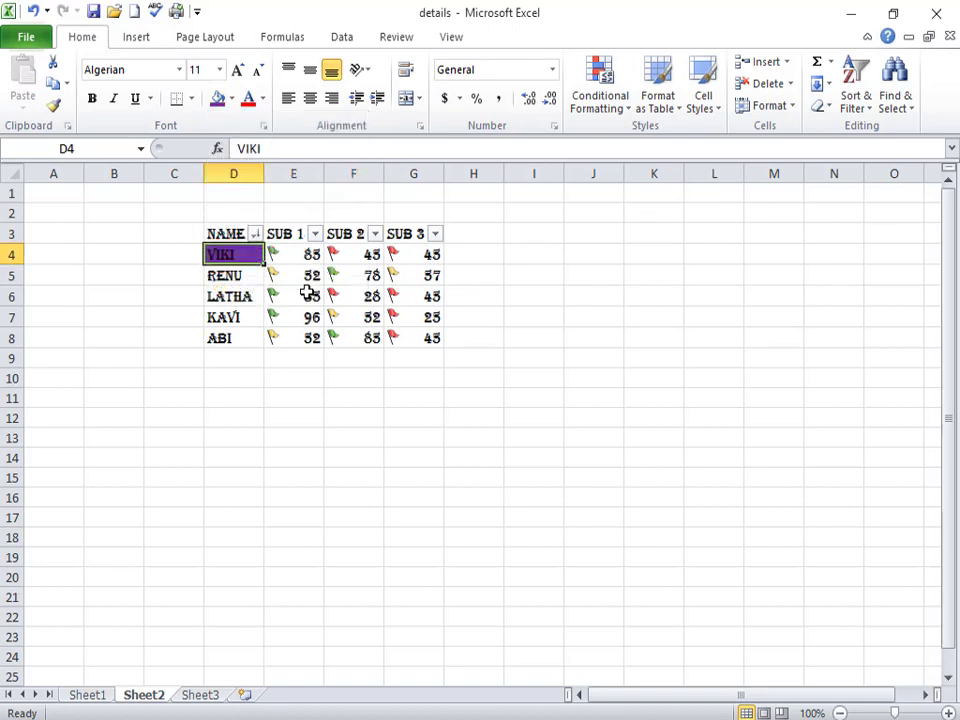
Fill cell E6 with standard light green and cell G5 with the blue theme color
left_click(307, 292)
left_click(232, 98)
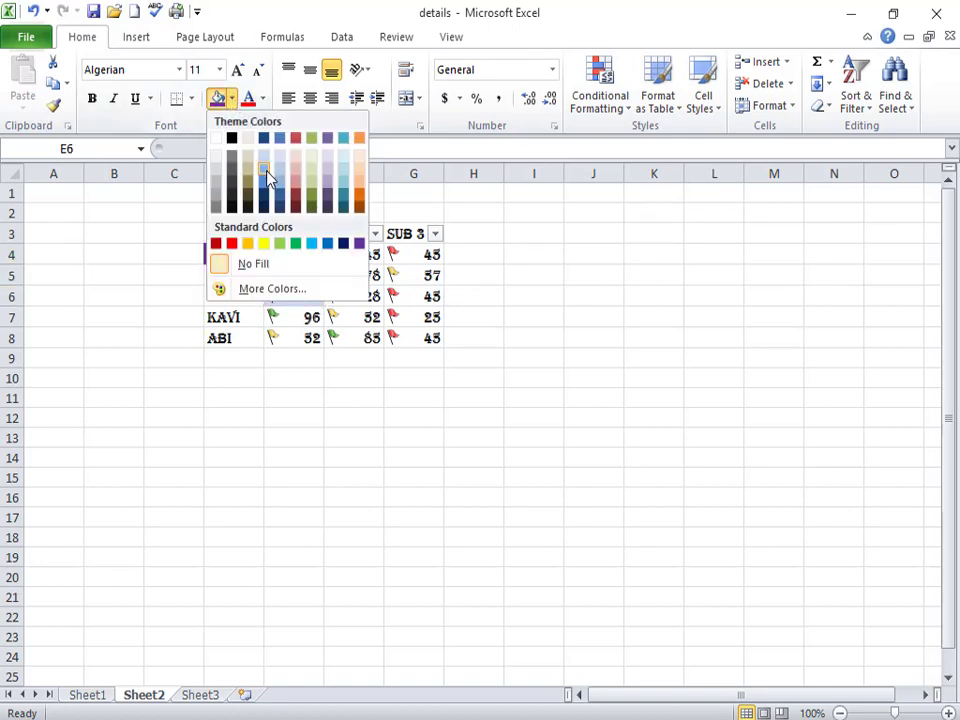
left_click(282, 243)
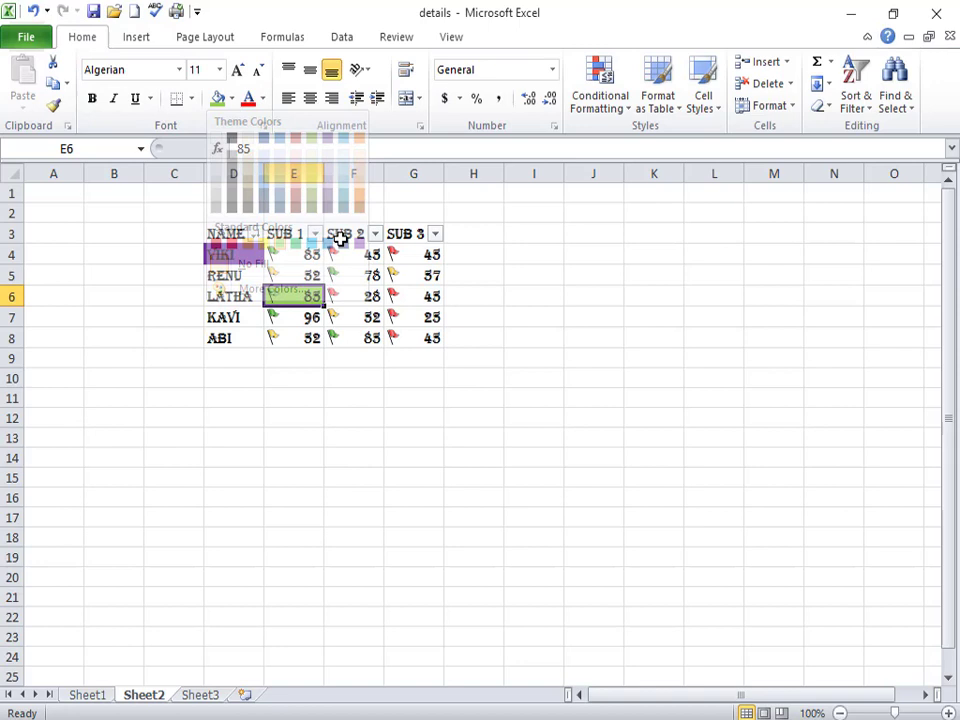
left_click(414, 275)
left_click(232, 98)
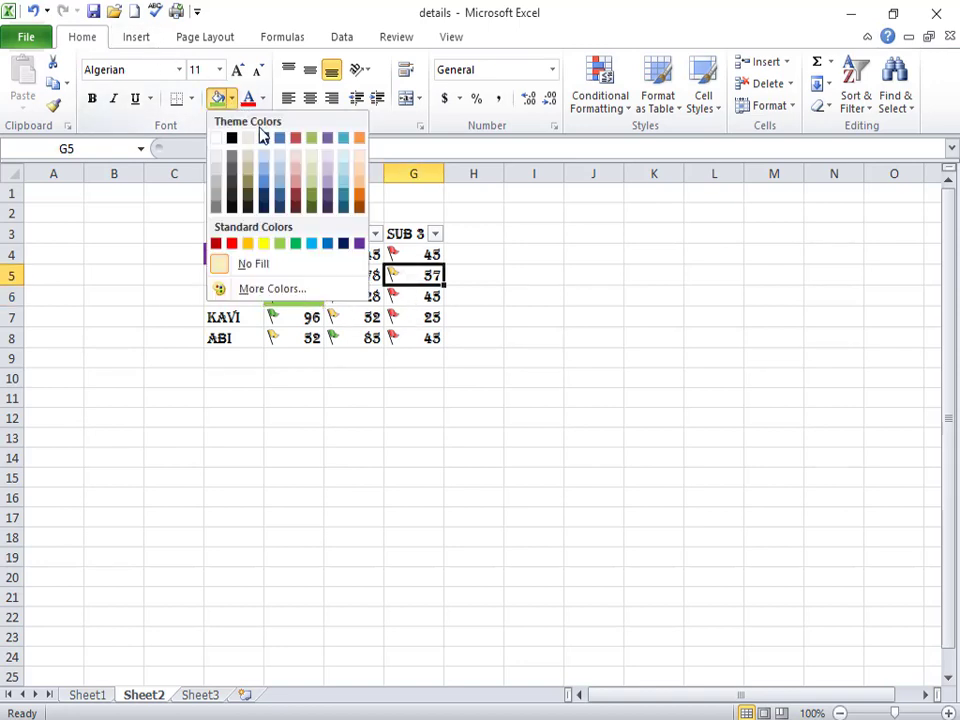
left_click(279, 137)
Set up a custom sort of the marks table by the NAME column, based on Cell Color
left_click(296, 232)
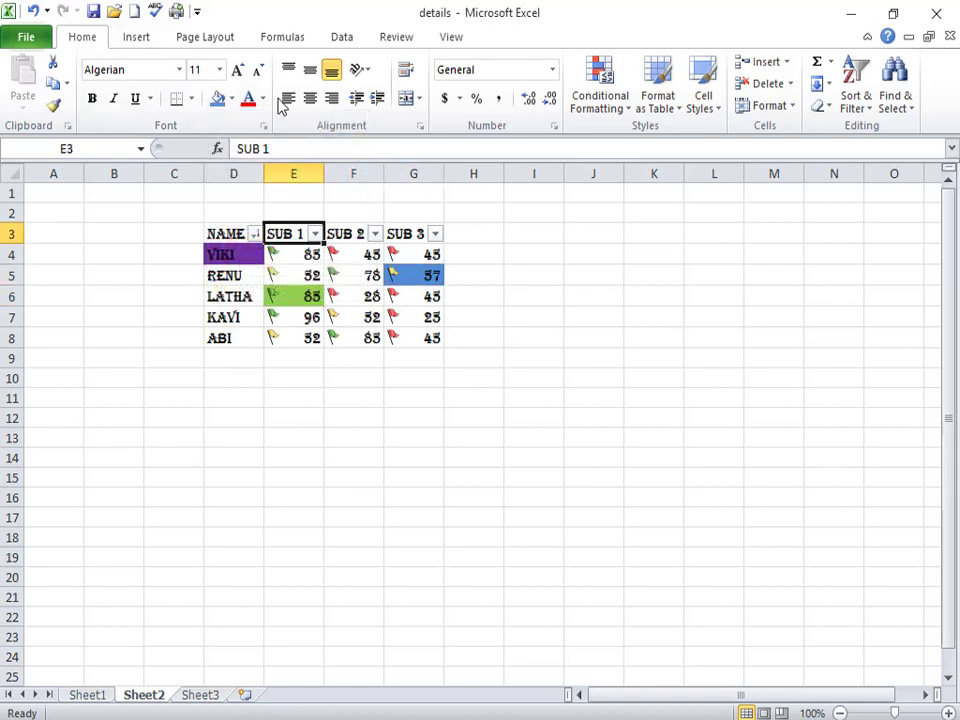
left_click(340, 37)
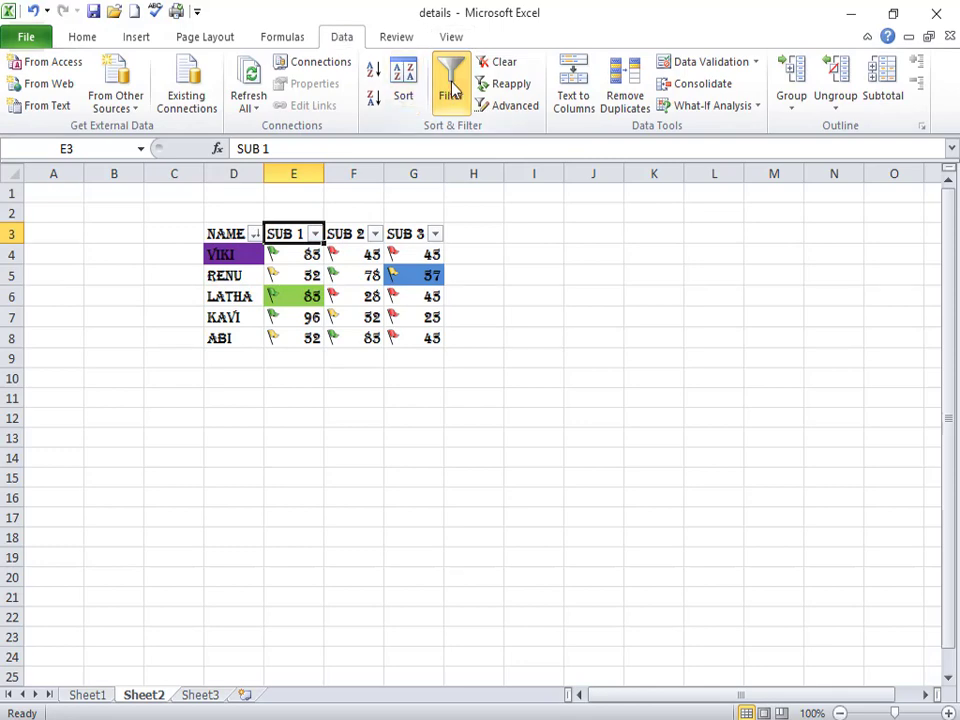
left_click(403, 90)
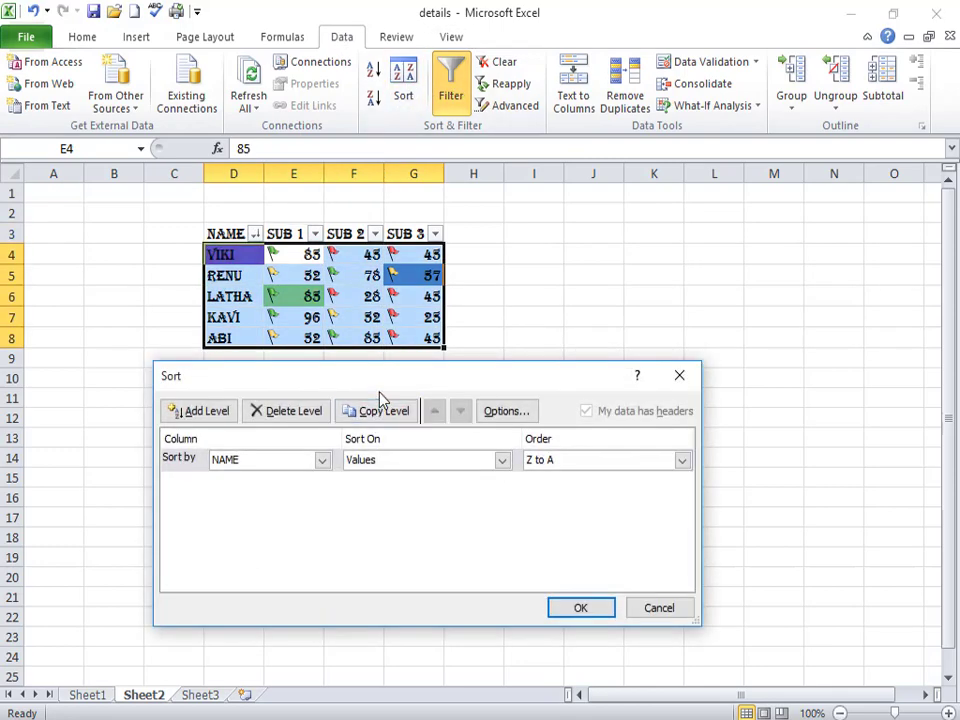
left_click_drag(380, 390, 408, 455)
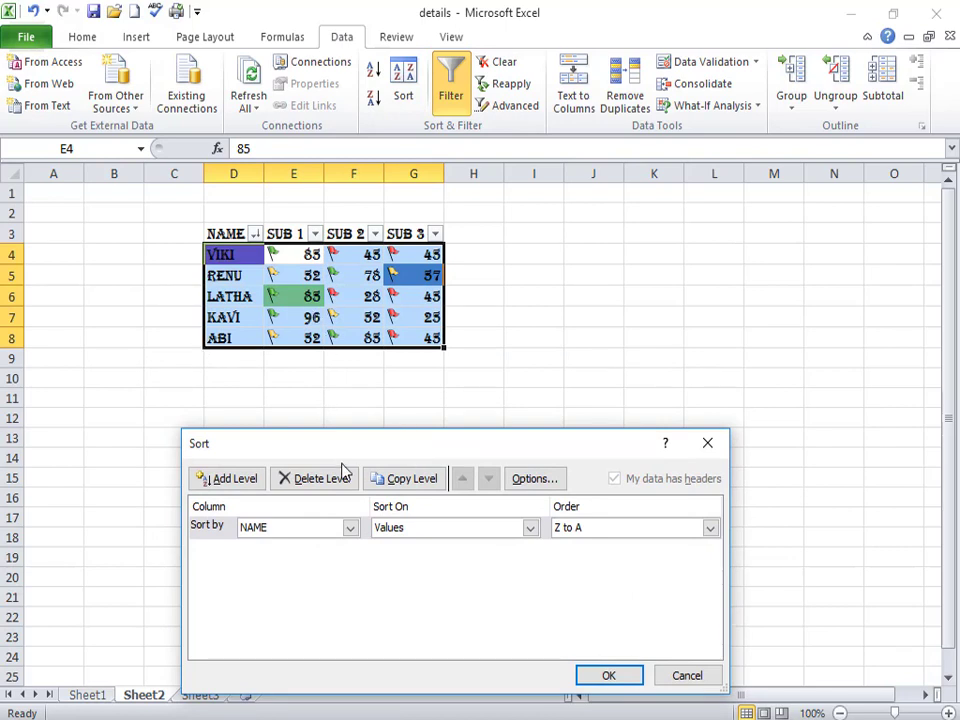
left_click_drag(345, 436, 321, 370)
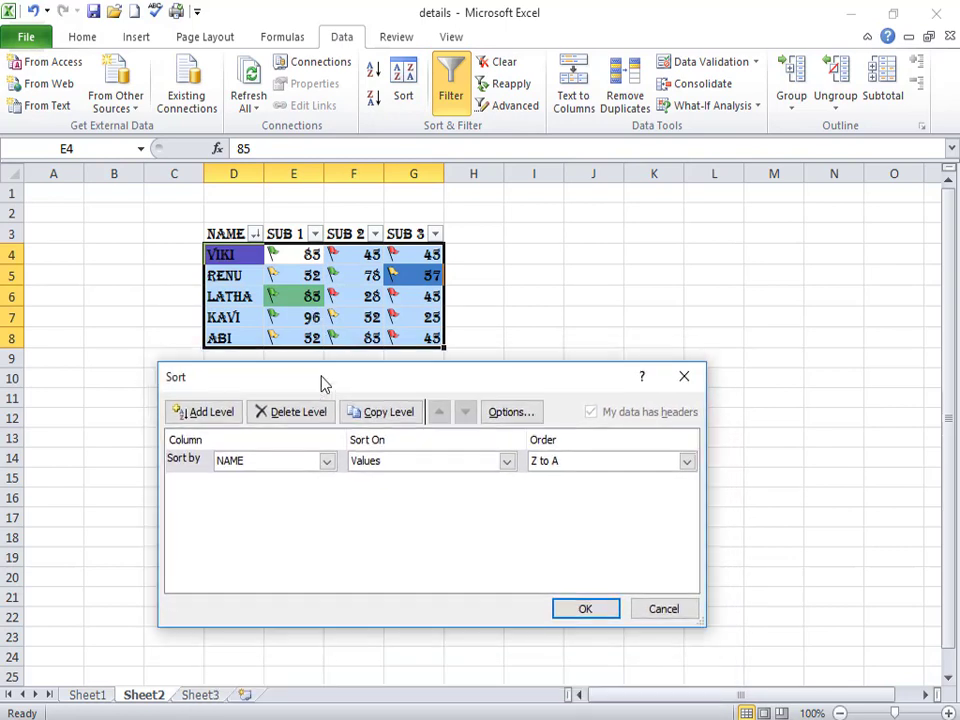
left_click(328, 461)
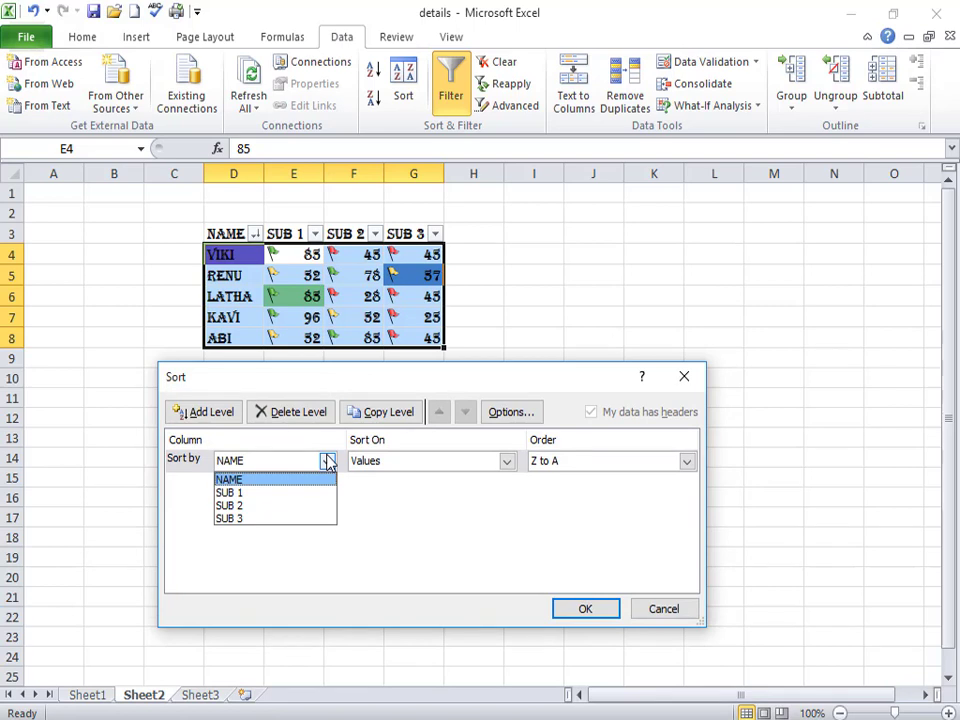
left_click(289, 482)
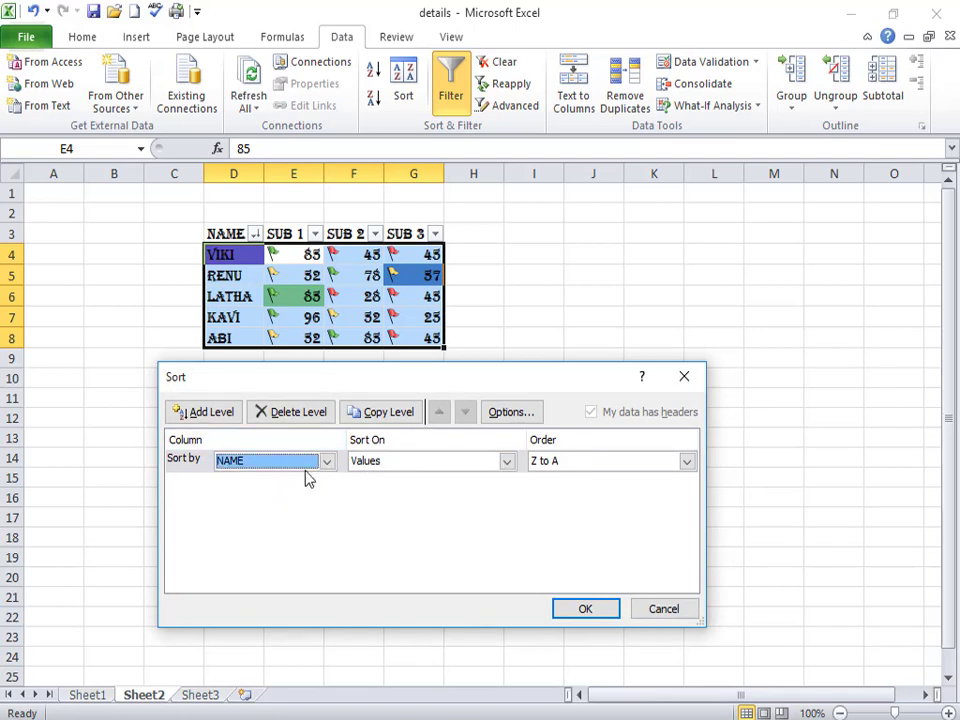
left_click(507, 470)
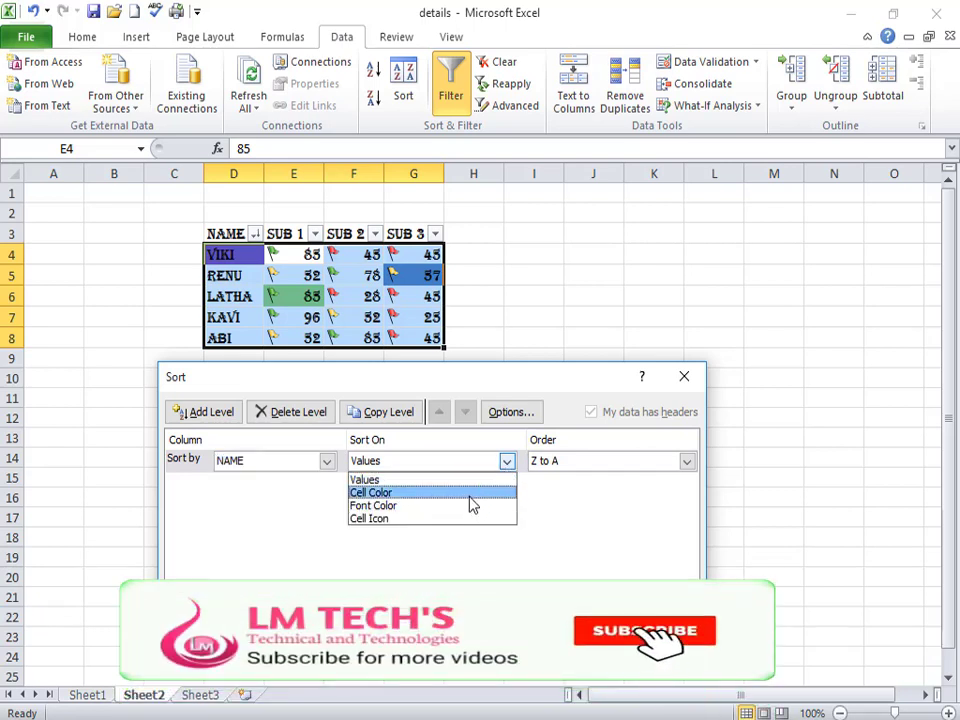
left_click(470, 495)
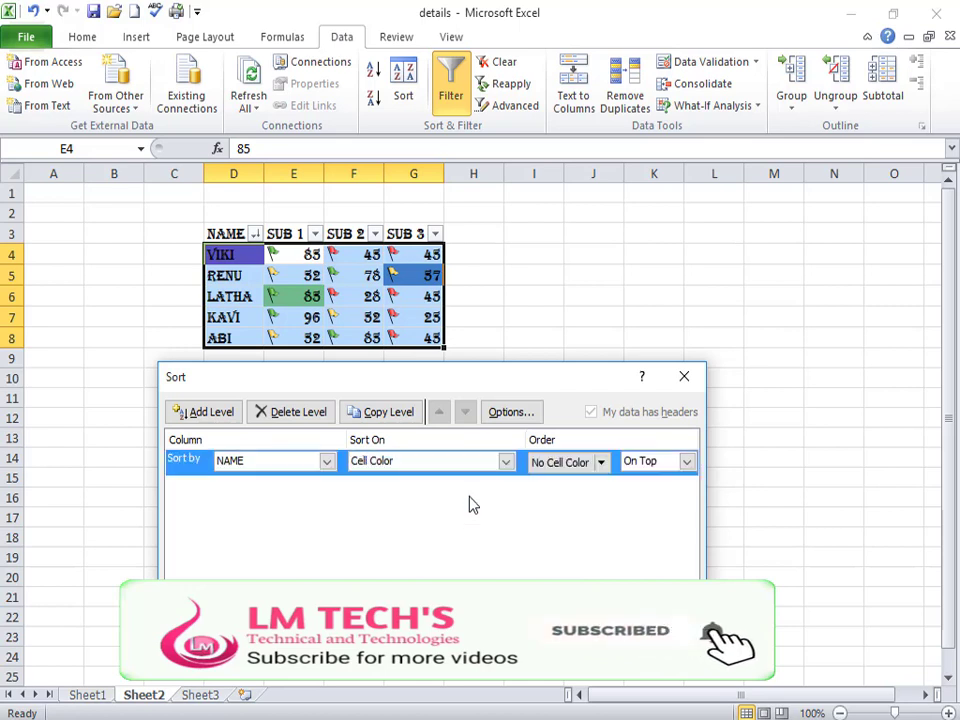
Set the sort order to purple cell color On Bottom and apply the sort
left_click(601, 463)
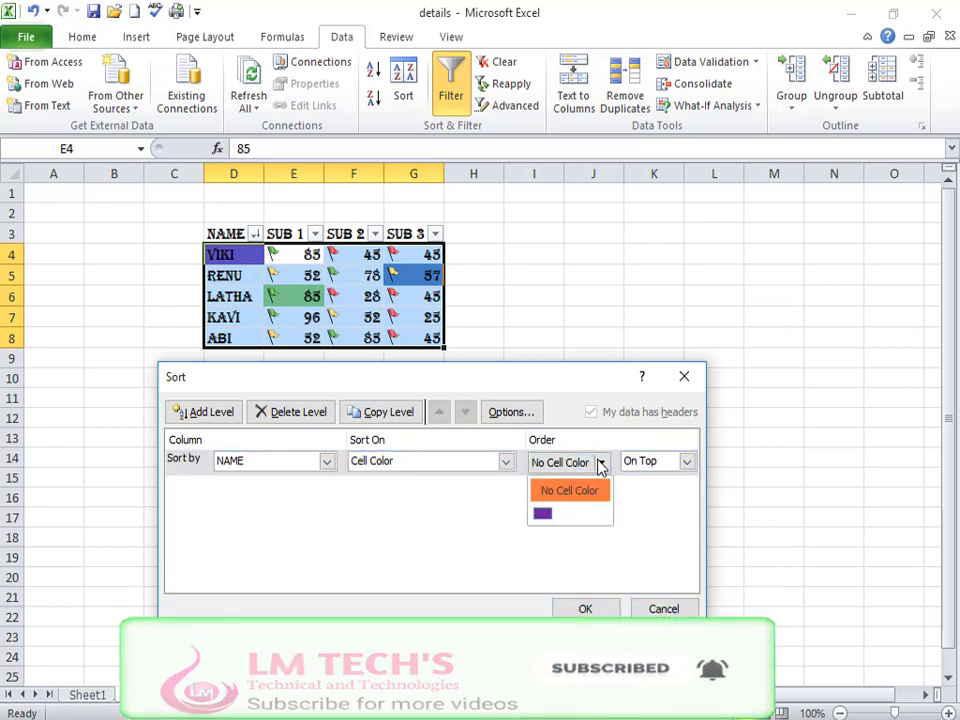
left_click(542, 514)
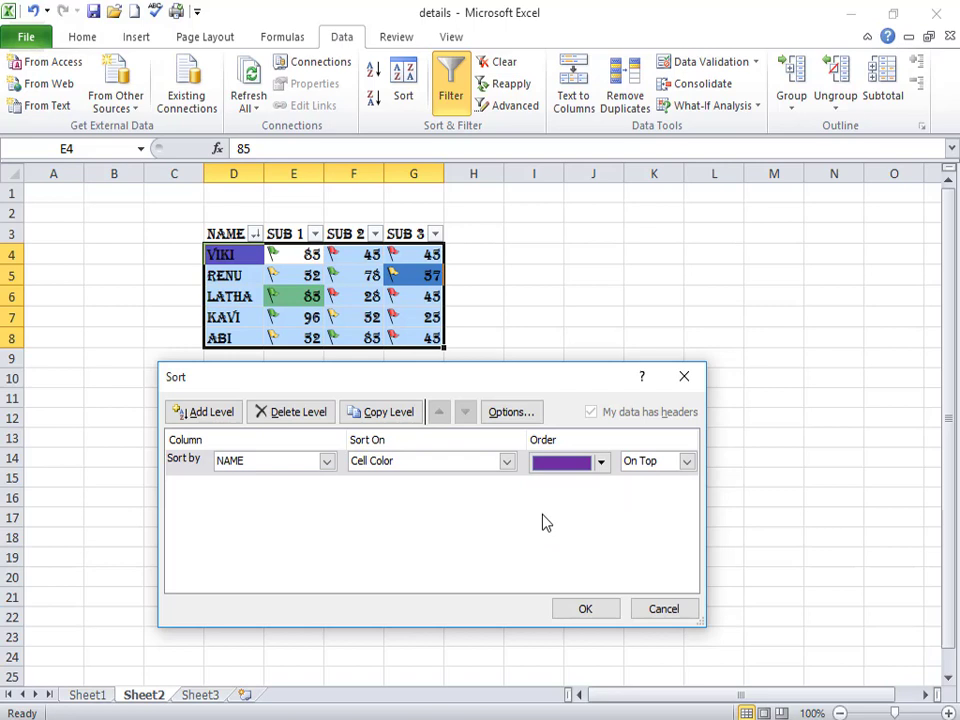
left_click(687, 462)
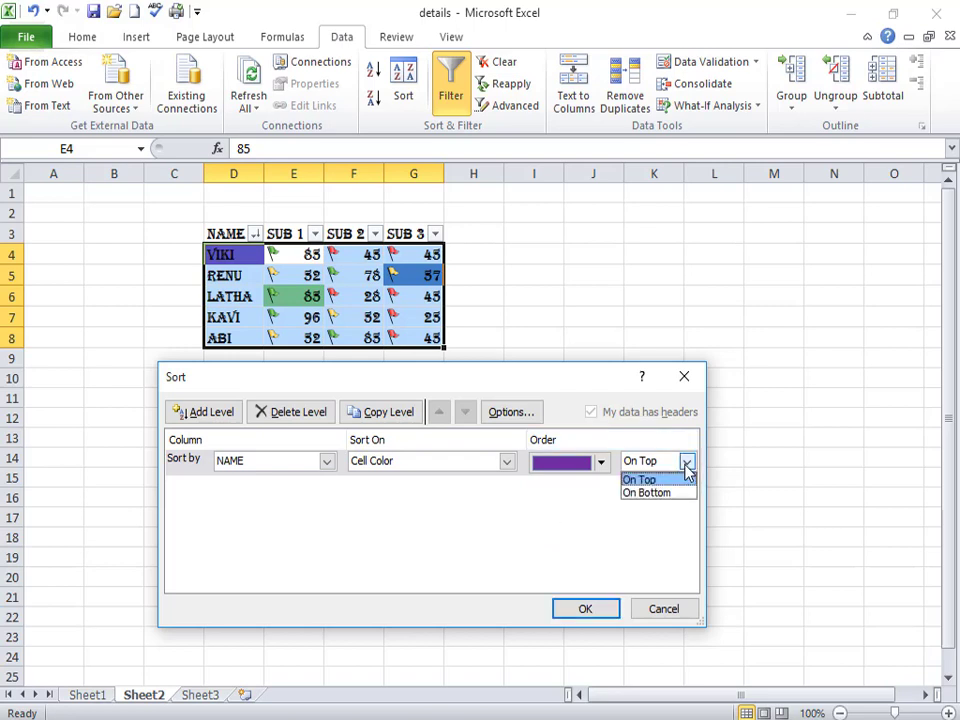
left_click(686, 494)
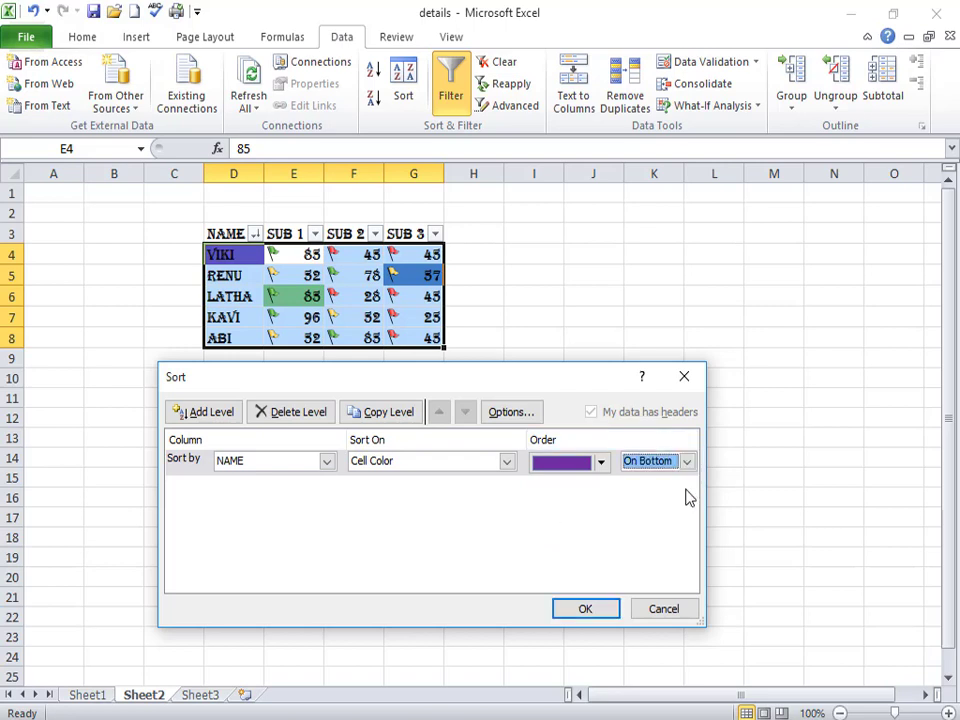
left_click(579, 617)
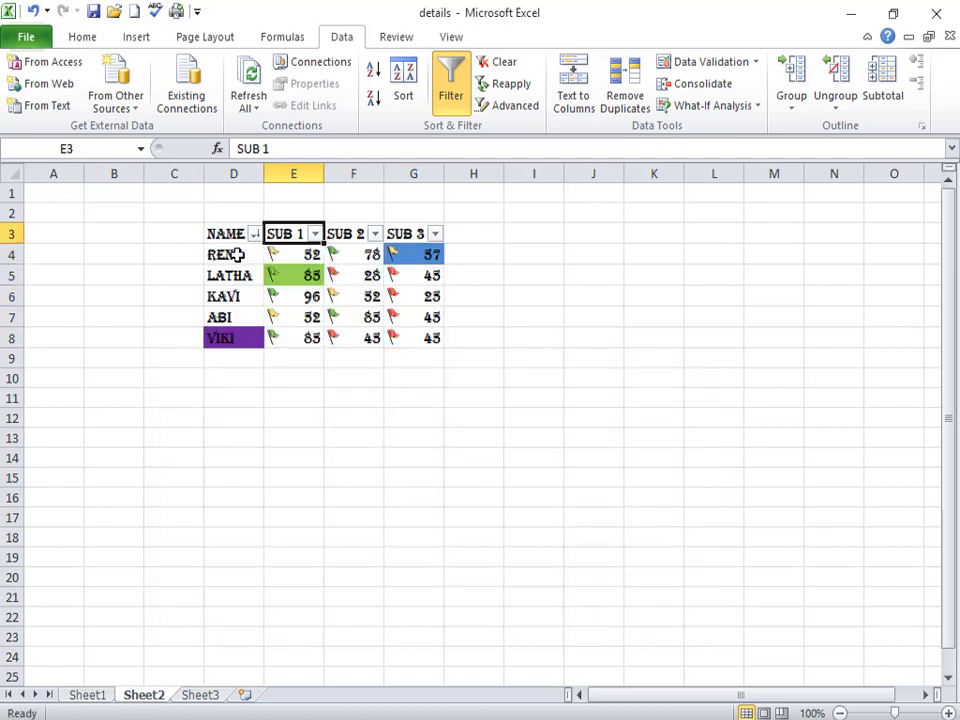
left_click_drag(229, 195, 229, 323)
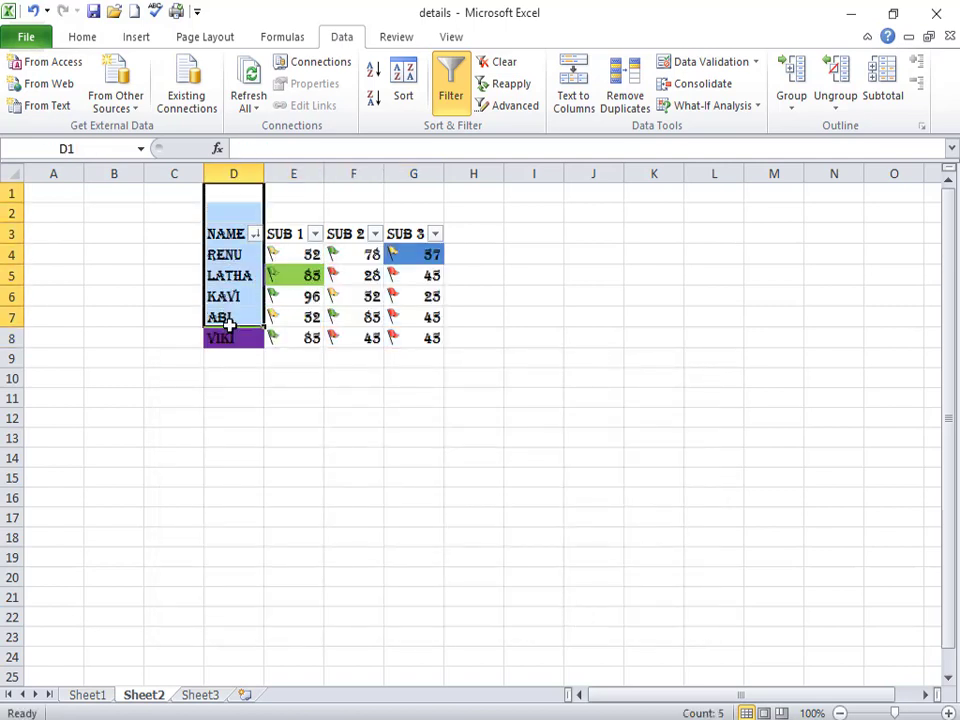
left_click(229, 374)
left_click(233, 254)
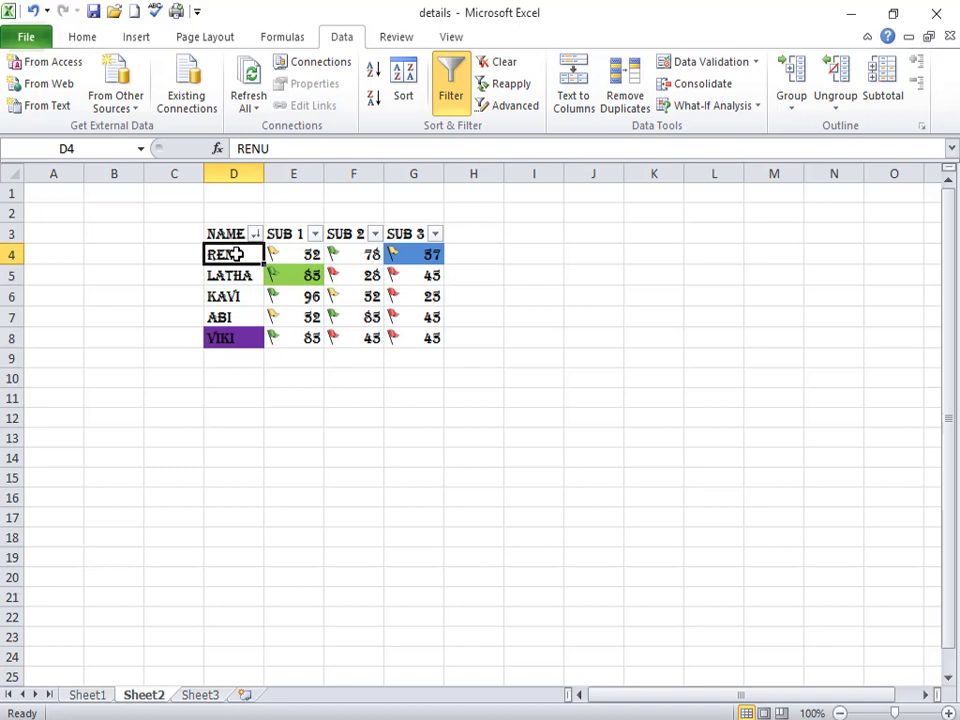
left_click(230, 352)
Set up a custom sort of the marks table by the SUB 1 column, based on Cell Icon
left_click(229, 342)
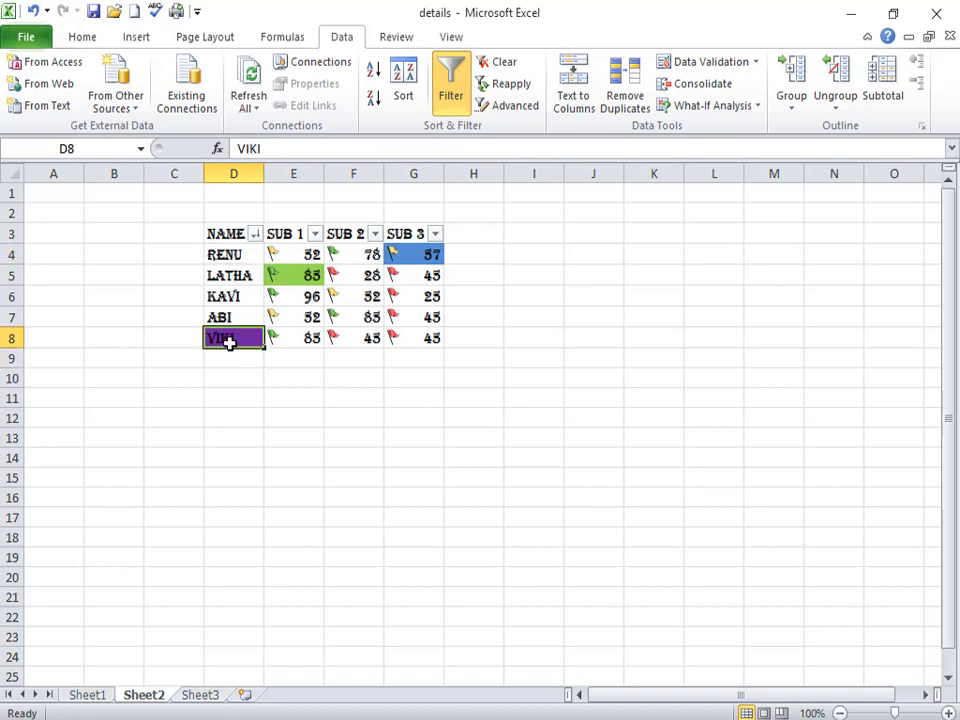
left_click(403, 94)
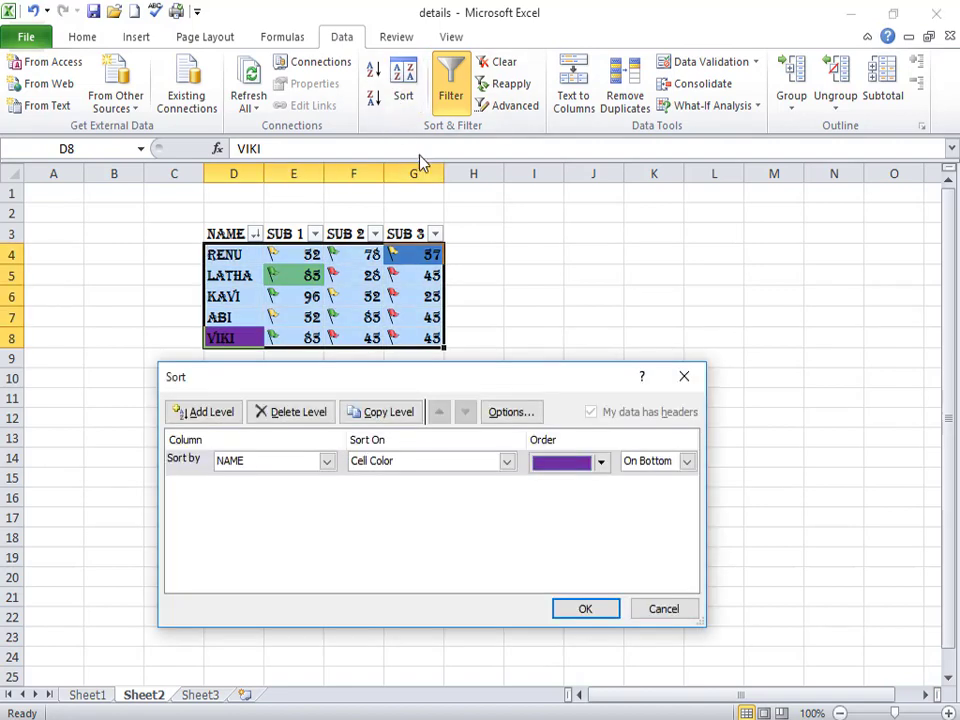
left_click(331, 462)
left_click(291, 494)
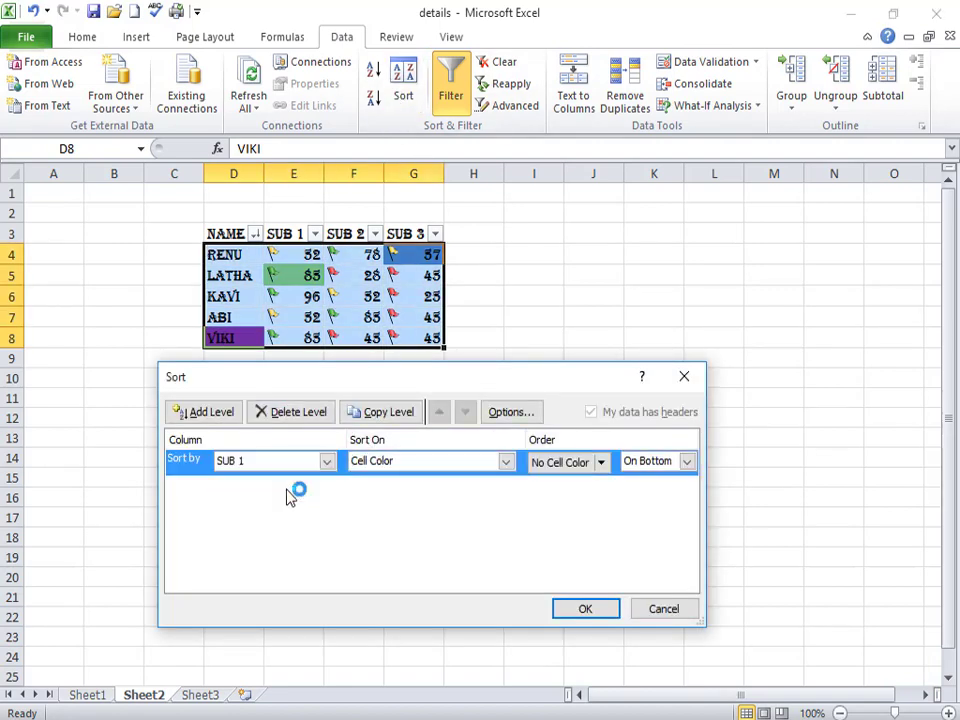
left_click(507, 464)
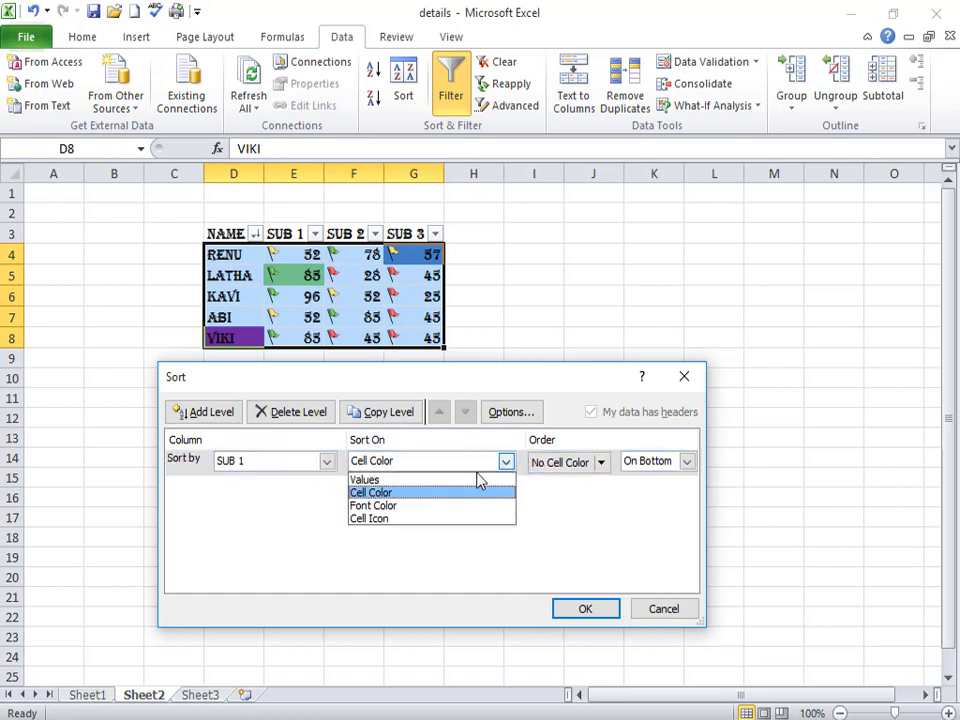
left_click(406, 519)
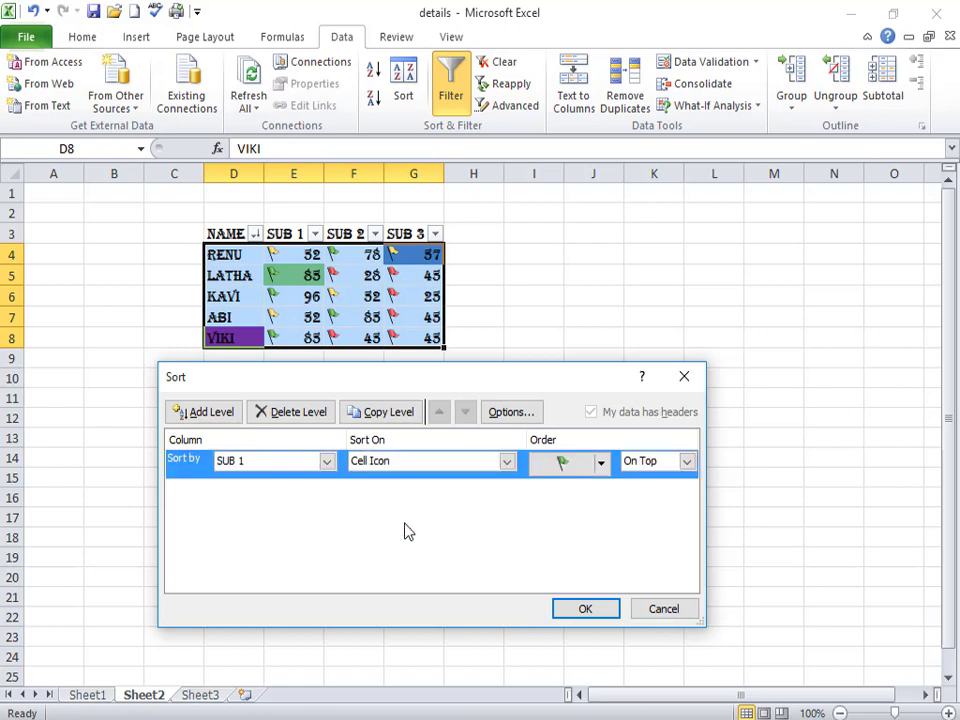
Set the icon sort order to the yellow flag On Bottom and apply the sort
left_click(601, 464)
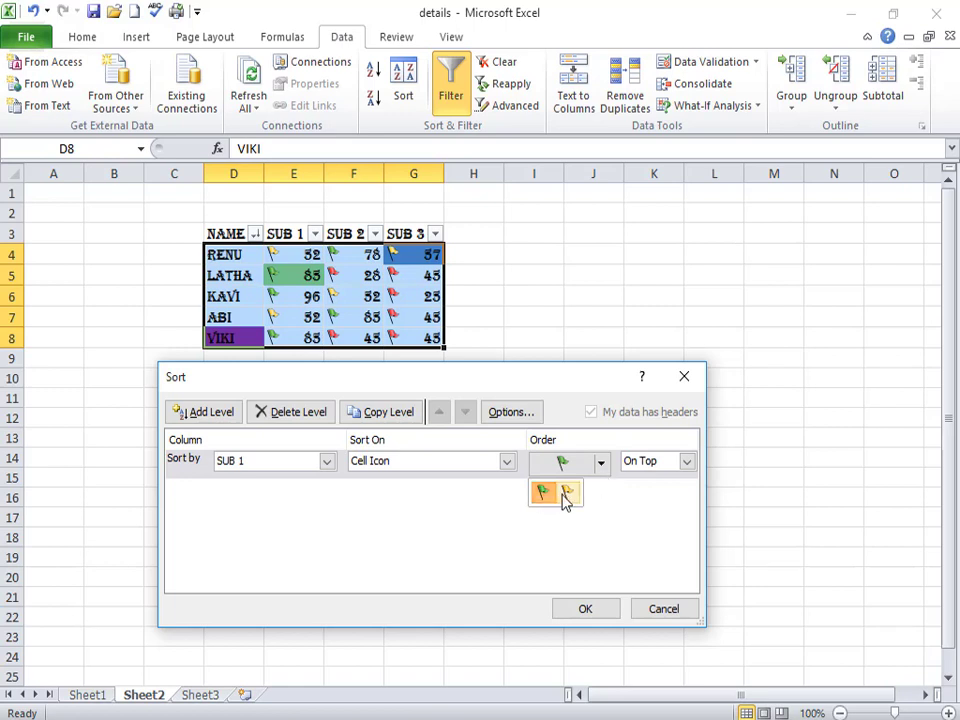
left_click(566, 493)
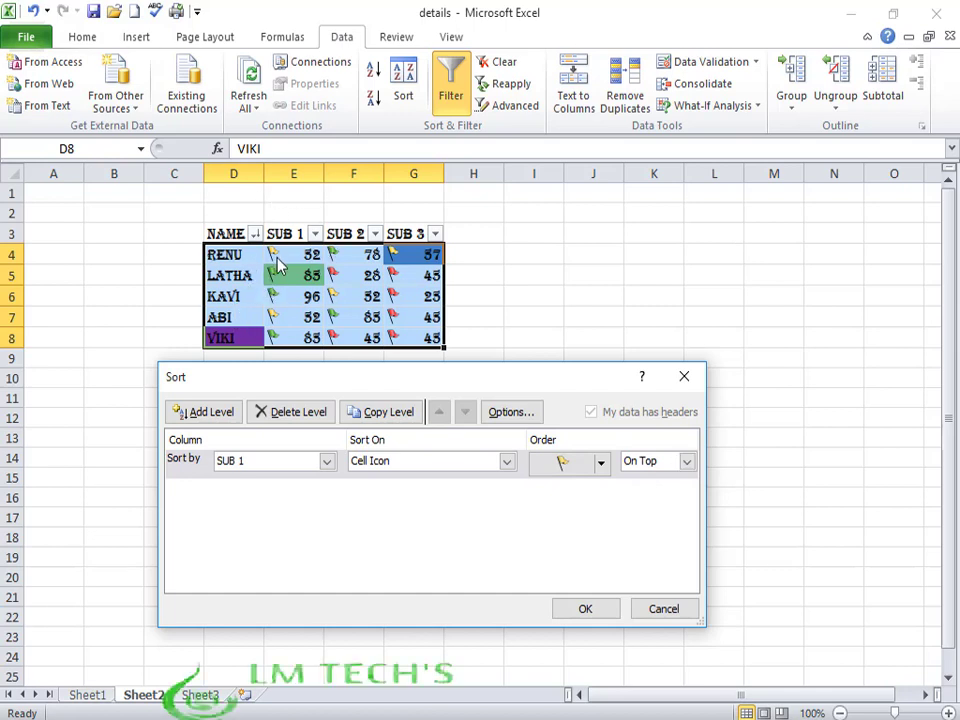
left_click(686, 461)
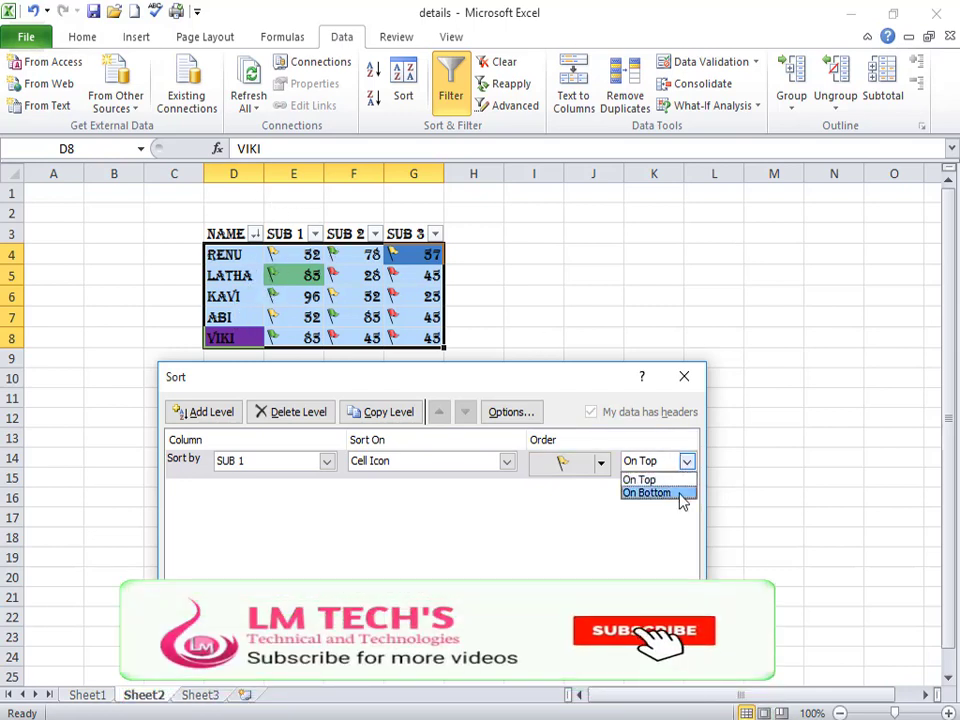
left_click(682, 495)
left_click(582, 608)
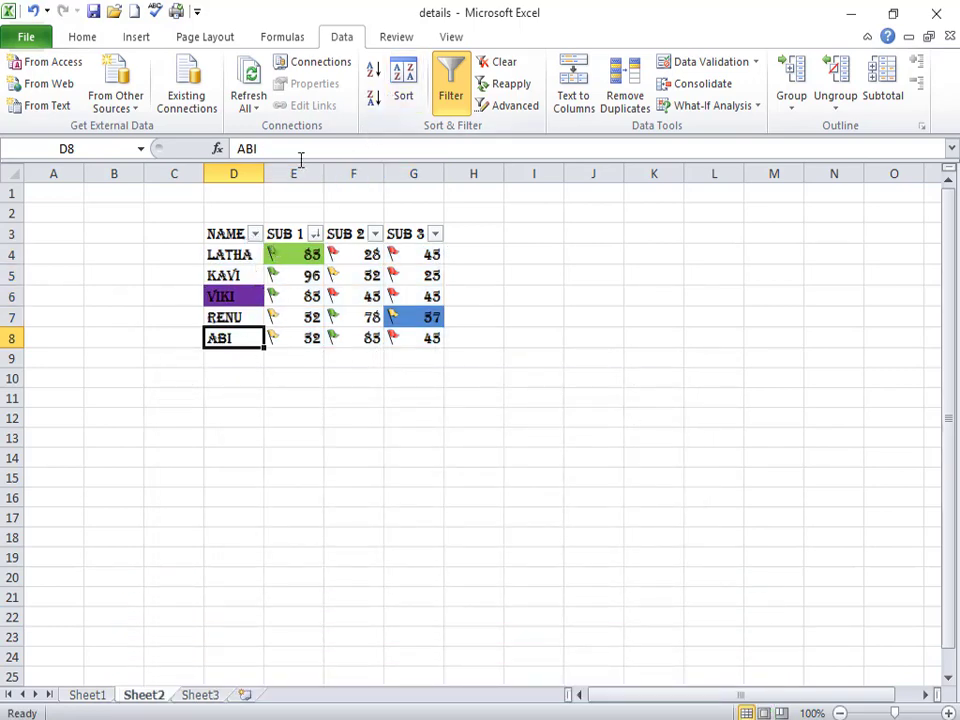
Set the font color of cell E6 to standard blue and of cell F7 to the darkest red theme shade
left_click(293, 296)
left_click(80, 37)
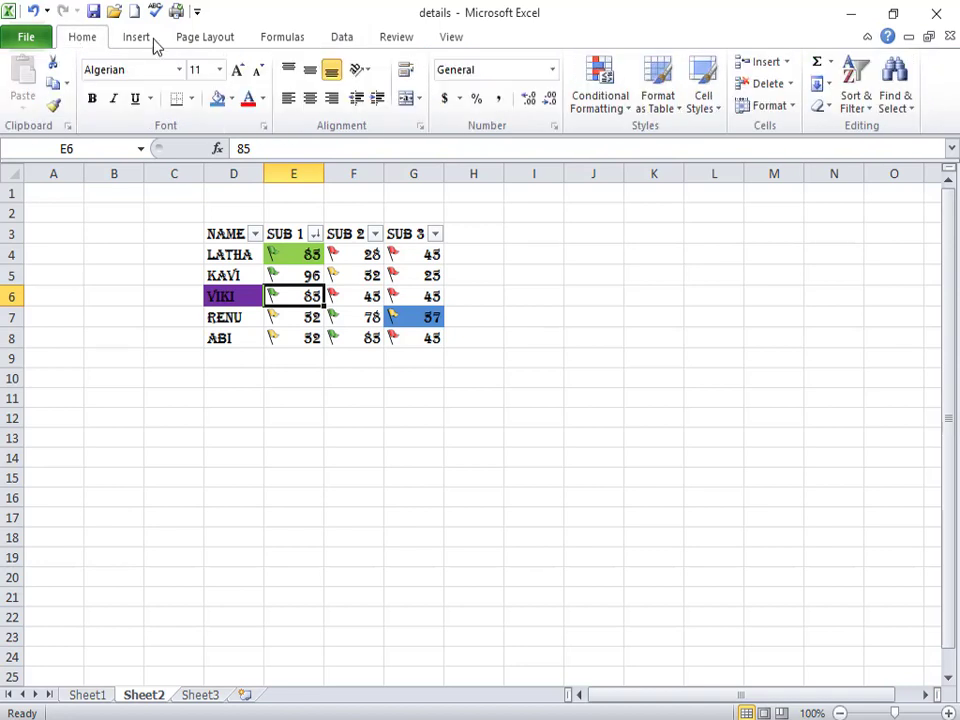
left_click(262, 99)
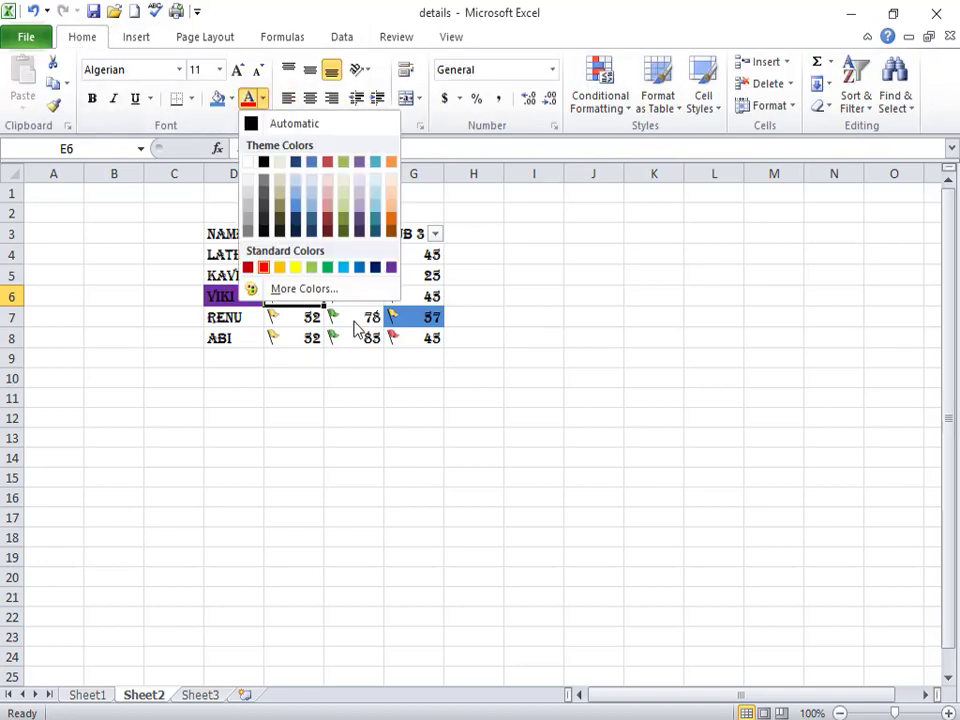
left_click(359, 267)
left_click(362, 315)
left_click(262, 99)
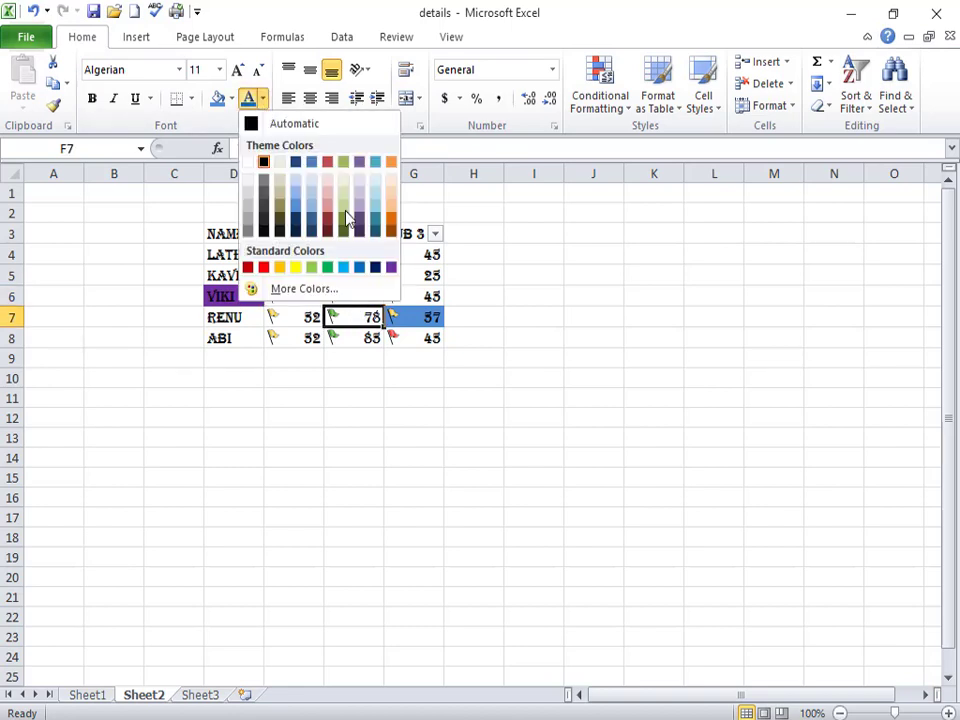
left_click(328, 232)
Set the font color of cell F6 to standard green and of cell F4 to the red theme color
left_click(345, 298)
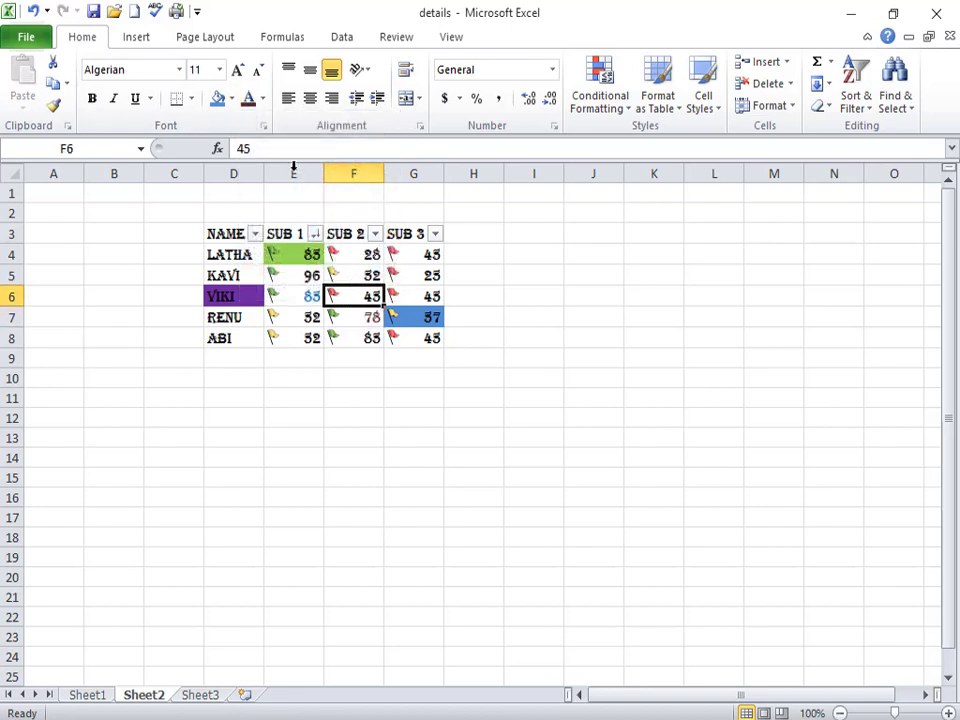
left_click(262, 99)
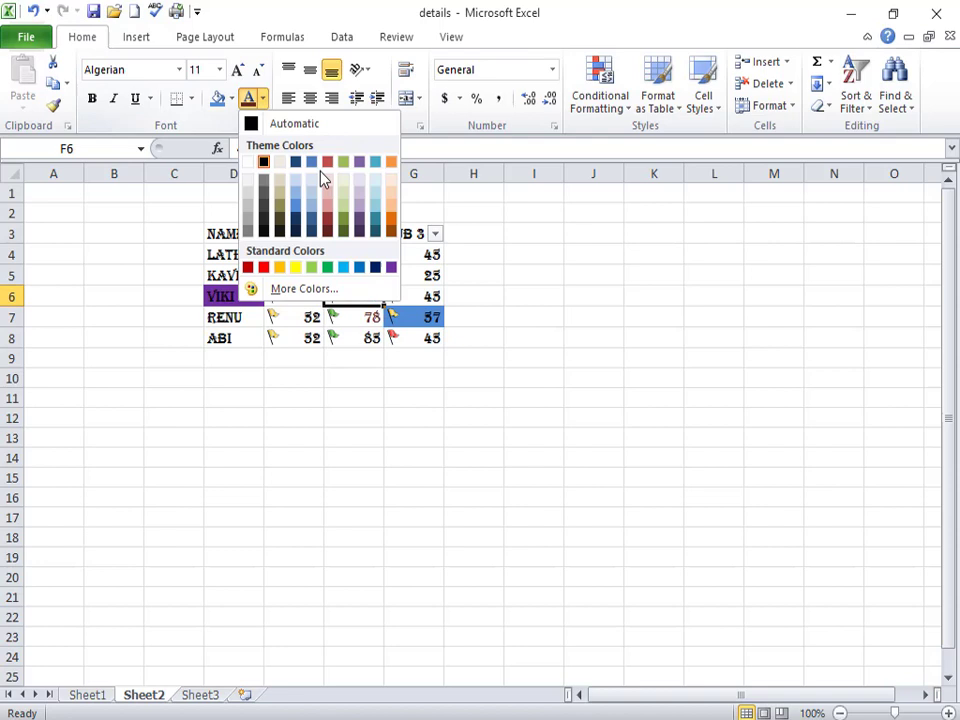
left_click(328, 268)
left_click(338, 254)
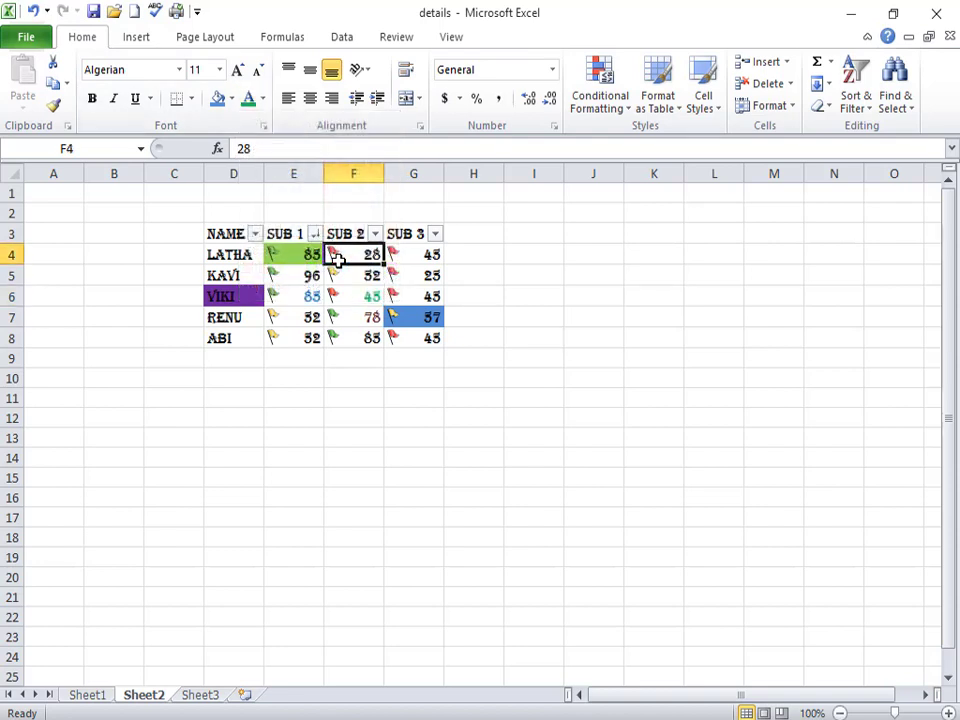
left_click(262, 99)
left_click(326, 188)
Set up a custom sort of the marks table by the SUB 2 column, based on Font Color
left_click(340, 37)
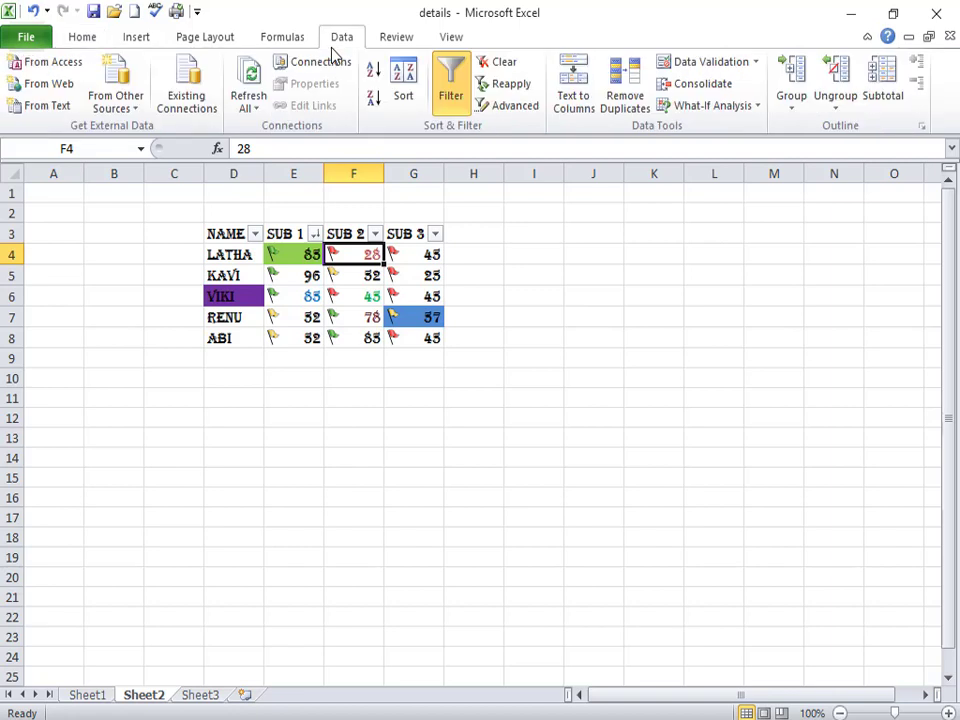
left_click(403, 95)
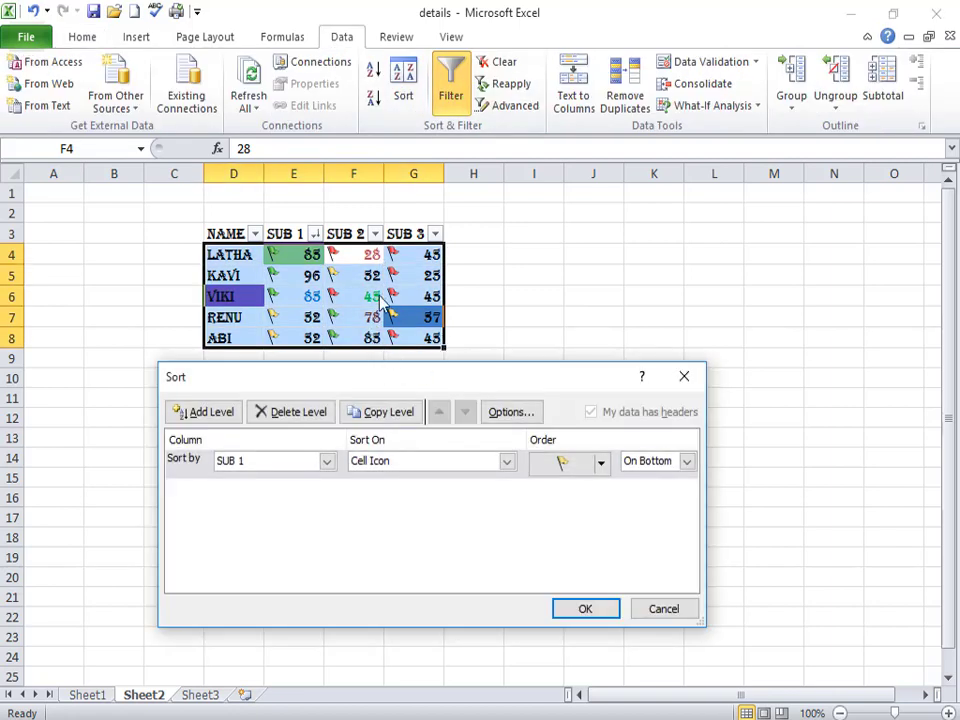
left_click(326, 461)
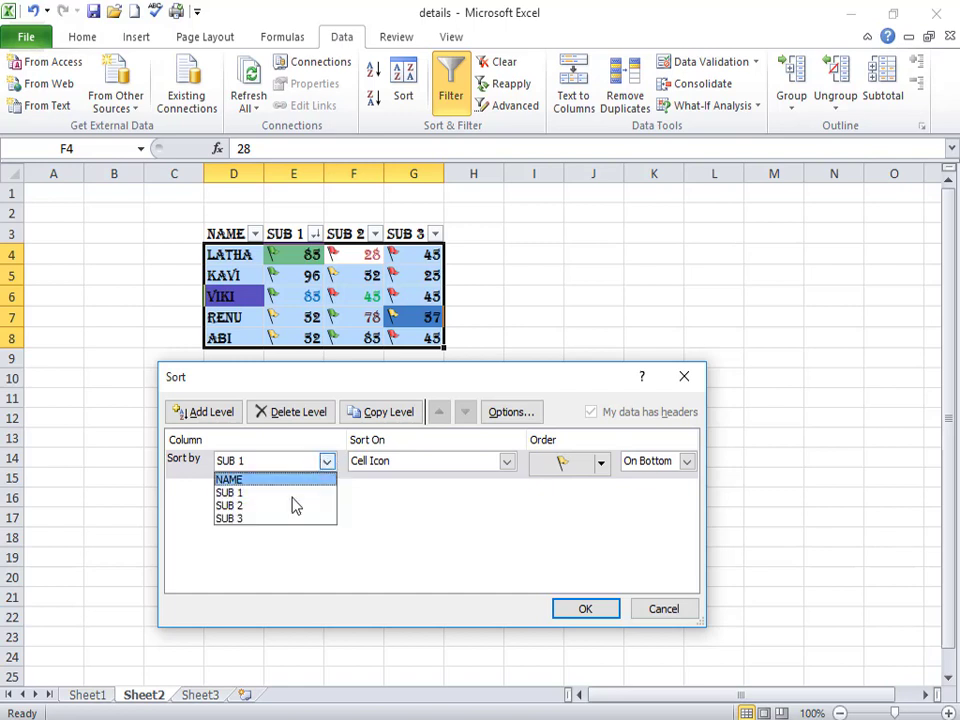
left_click(294, 506)
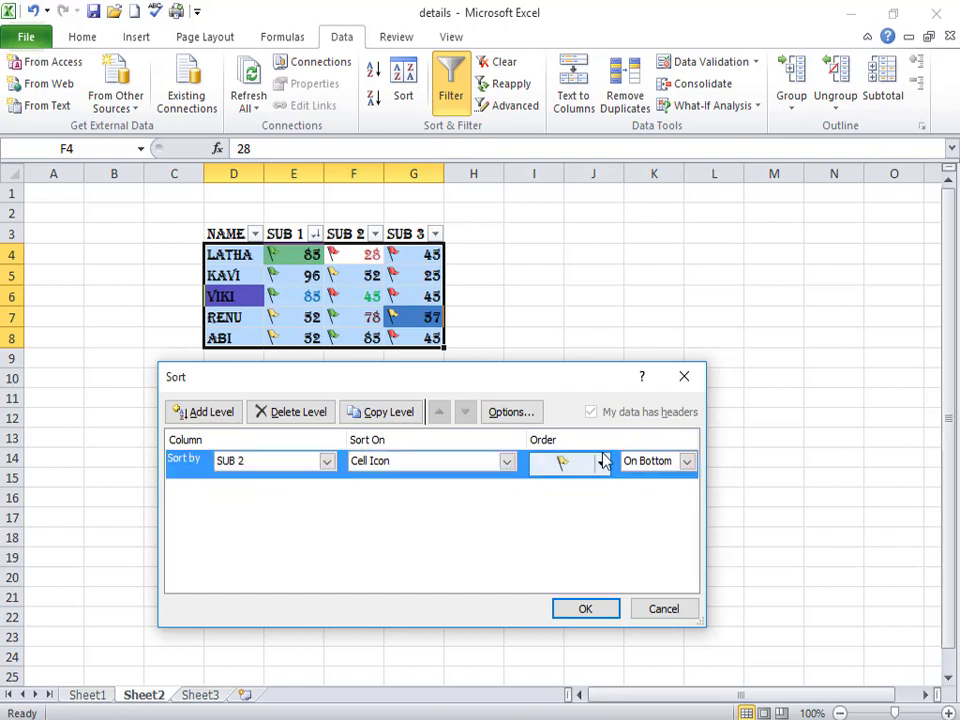
left_click(507, 462)
left_click(446, 506)
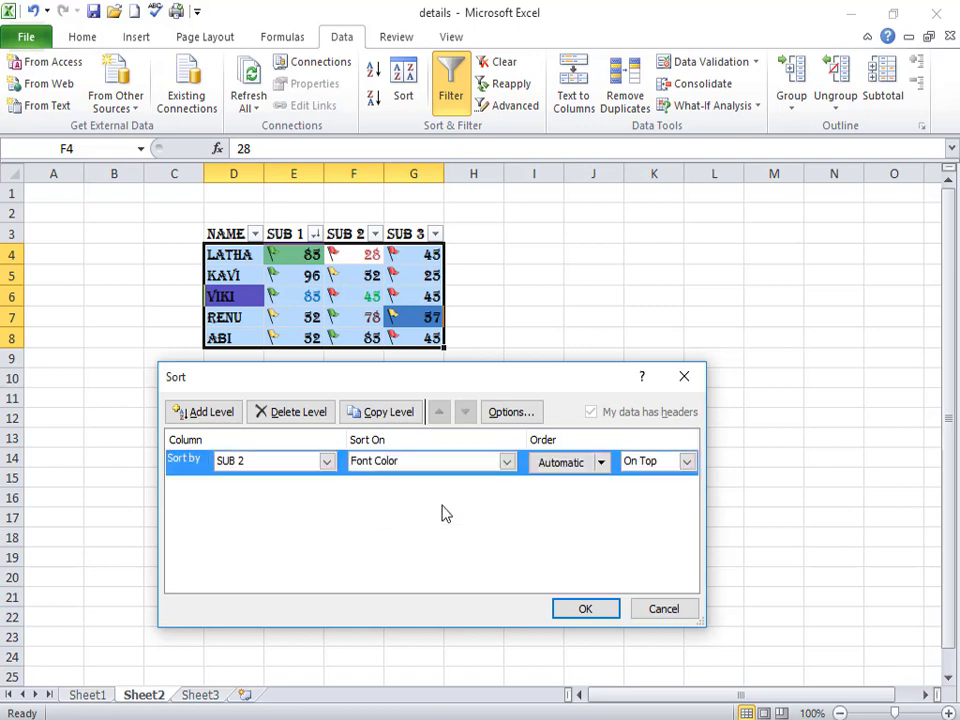
Apply the sort with the green font color On Top and clear the table's filter and sort state
left_click(601, 462)
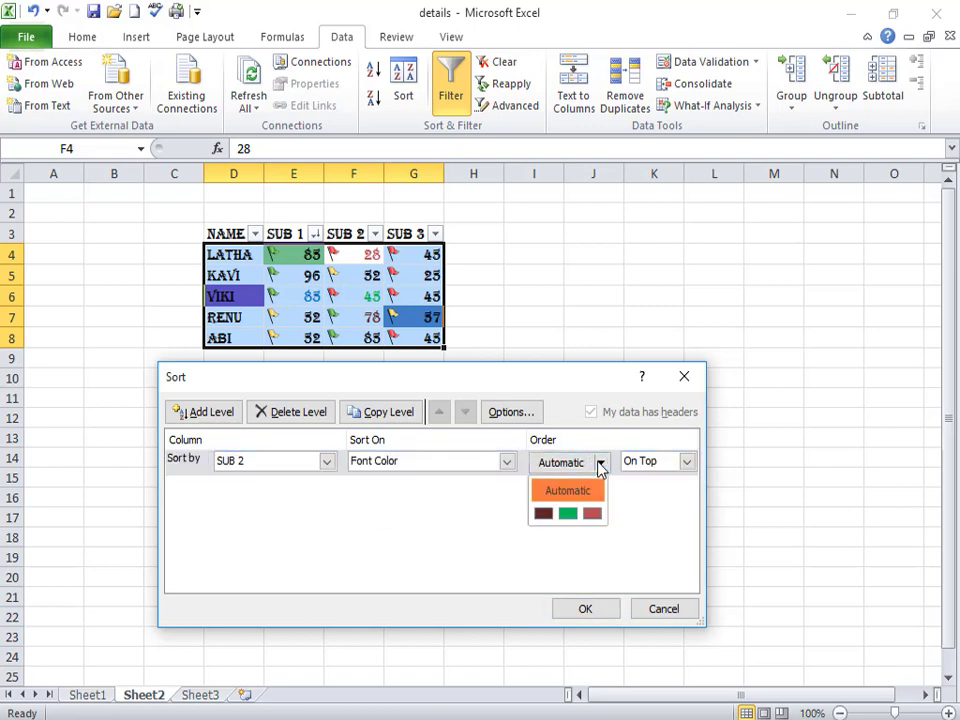
left_click(566, 516)
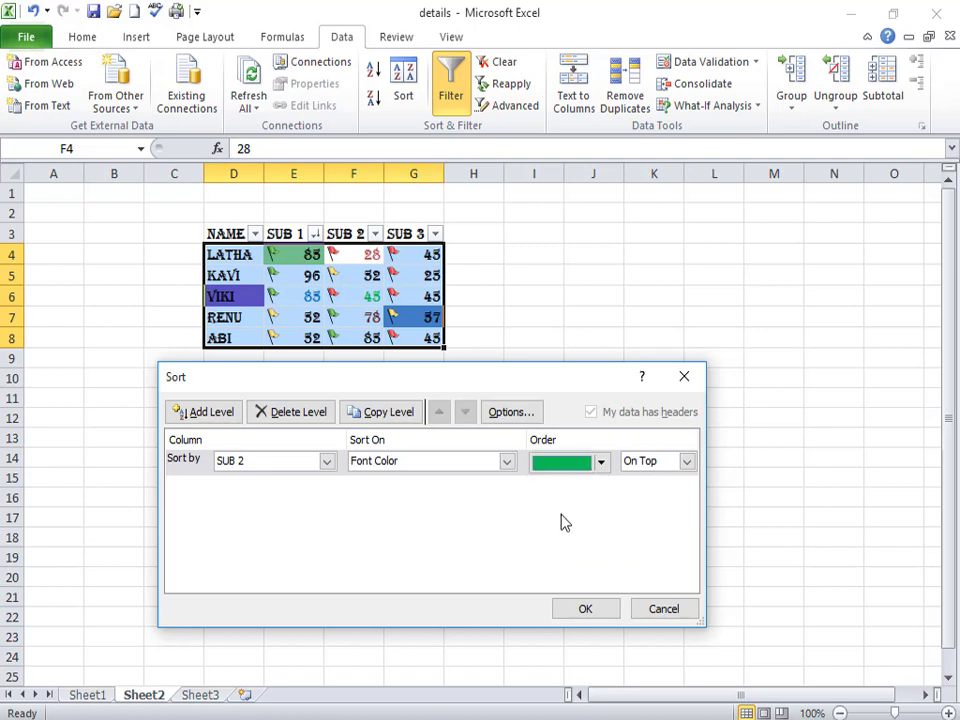
left_click(687, 462)
left_click(671, 480)
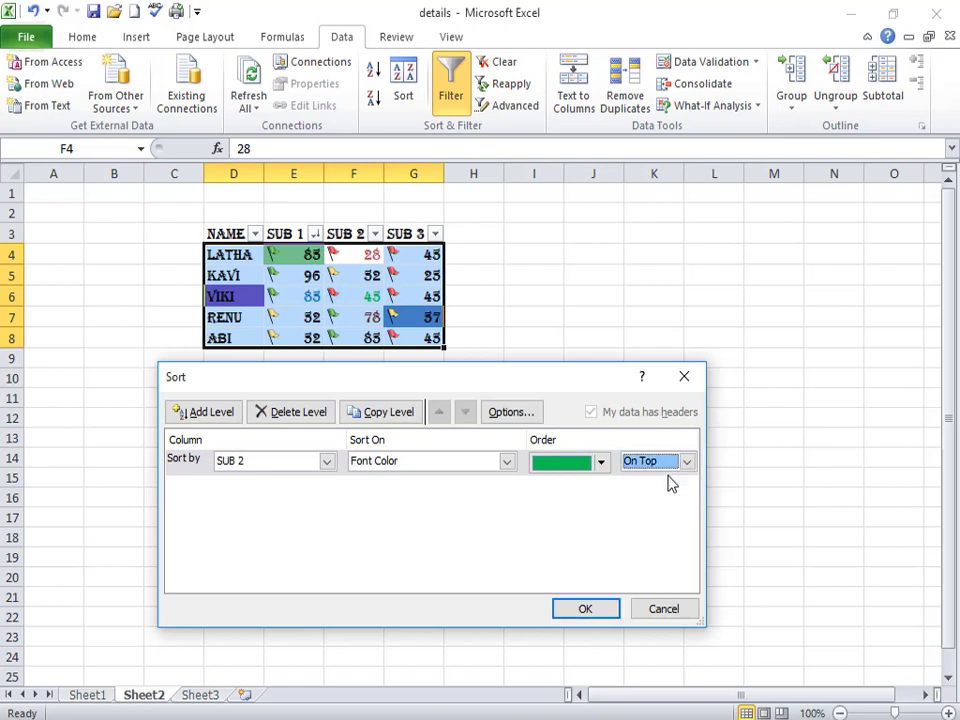
left_click(585, 609)
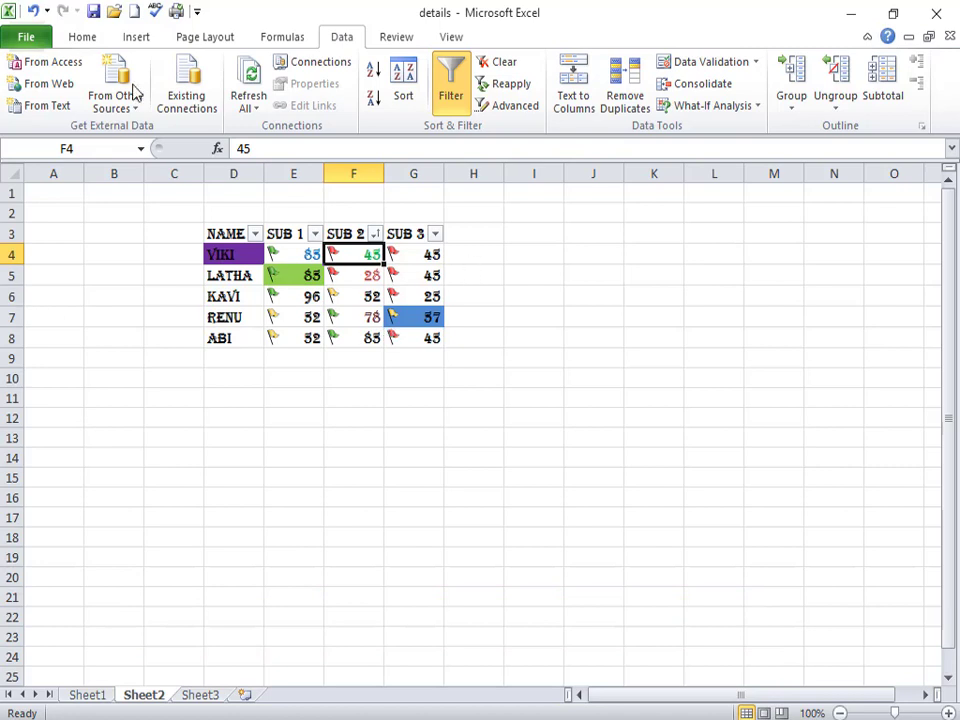
left_click(499, 63)
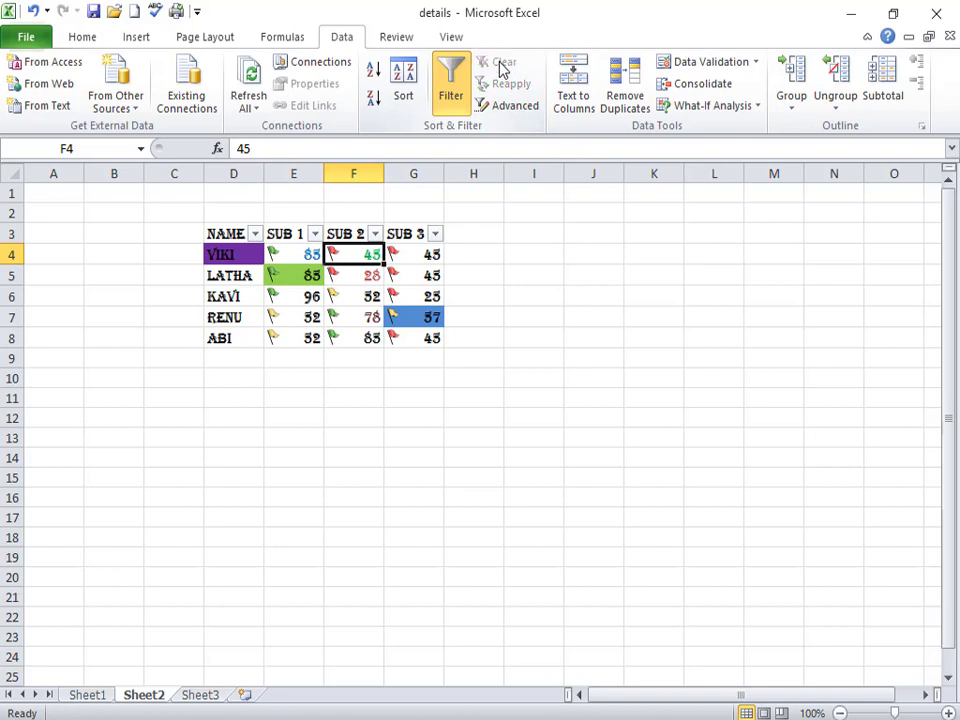